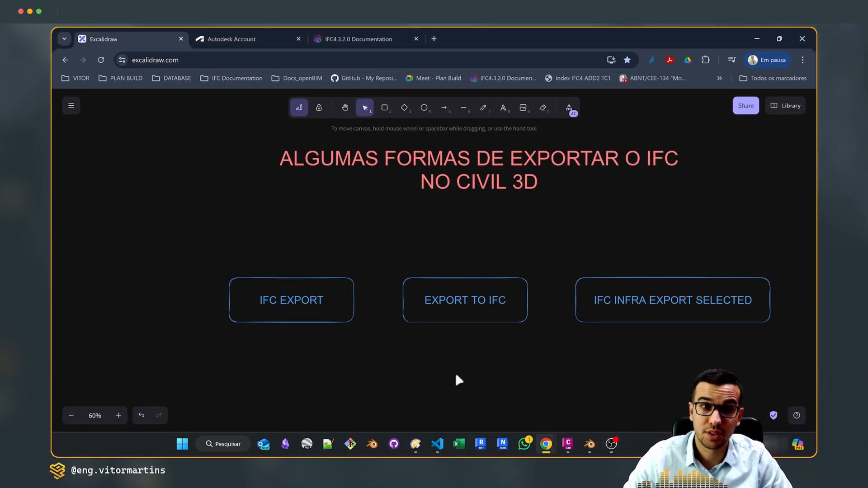
pyautogui.keyDown('ctrl'); pyautogui.scroll(1, 455, 372); pyautogui.keyUp('ctrl')
pyautogui.scroll(1, 461, 370)
pyautogui.moveTo(494, 391); pyautogui.dragTo(490, 390, button='middle')
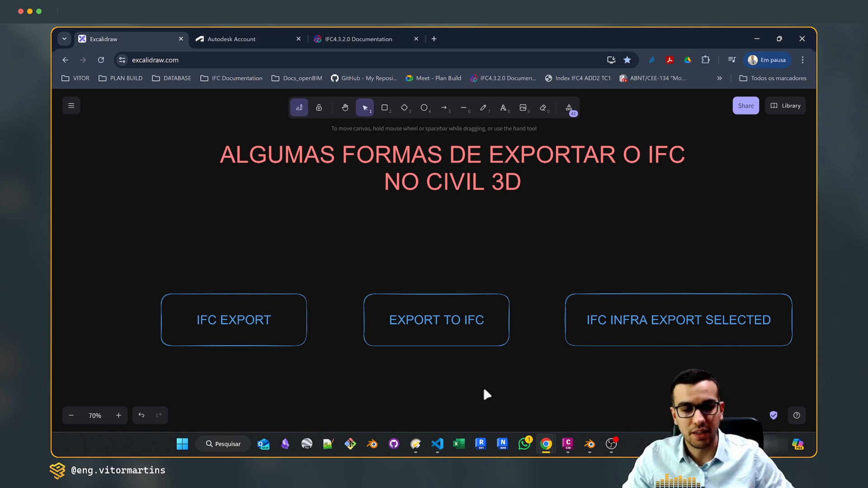
# Switch to Civil 3D and open the Export to IFC dialog for the site drawing with the IFCEXPORT command
pyautogui.click(568, 444)
pyautogui.scroll(-4, 421, 209)
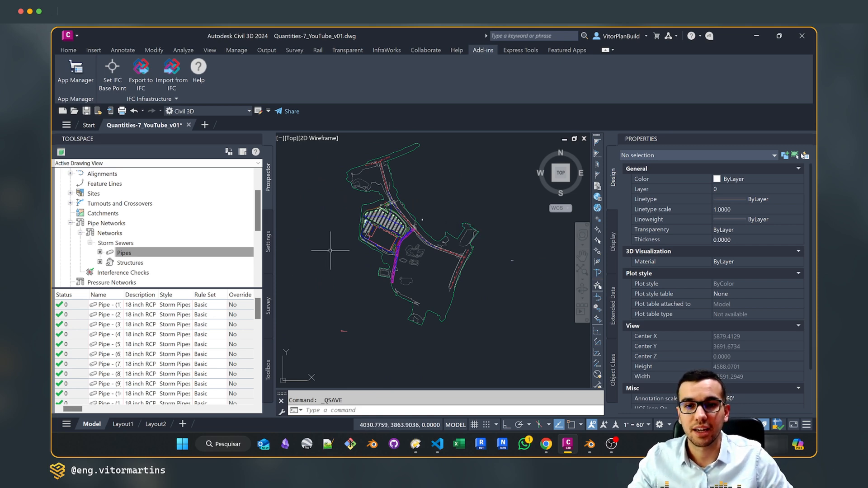
pyautogui.scroll(2, 328, 263)
pyautogui.moveTo(455, 281); pyautogui.dragTo(437, 269, button='middle')
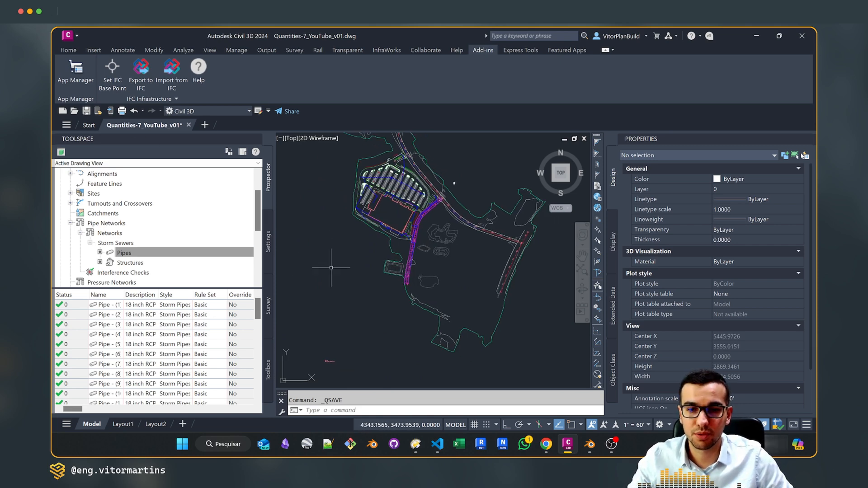
pyautogui.click(342, 259)
pyautogui.scroll(4, 398, 215)
pyautogui.click(343, 266)
pyautogui.moveTo(392, 198); pyautogui.dragTo(389, 308, button='middle')
pyautogui.scroll(4, 434, 220)
pyautogui.scroll(-5, 435, 219)
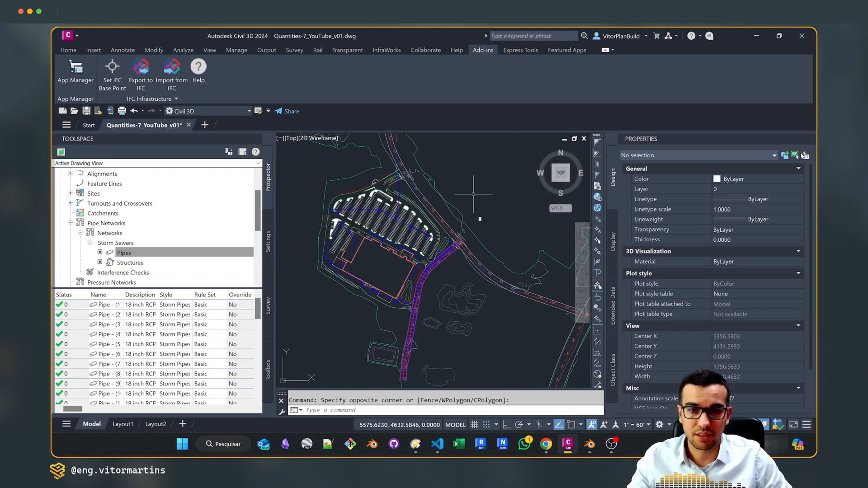
pyautogui.write('IFCE')
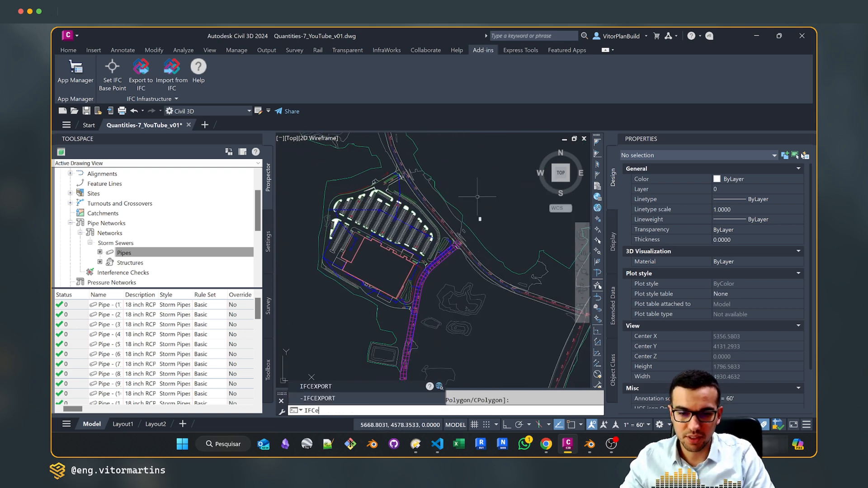
pyautogui.press('Return')
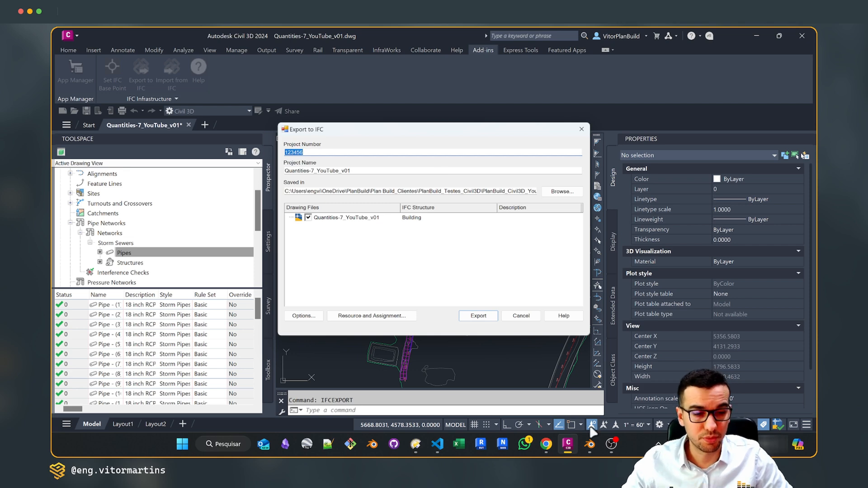
# Switch to Blender and load the IFC file Quantities-7_YouTube_v01.ifc
pyautogui.click(589, 444)
pyautogui.hotkey('ctrl', 'o')
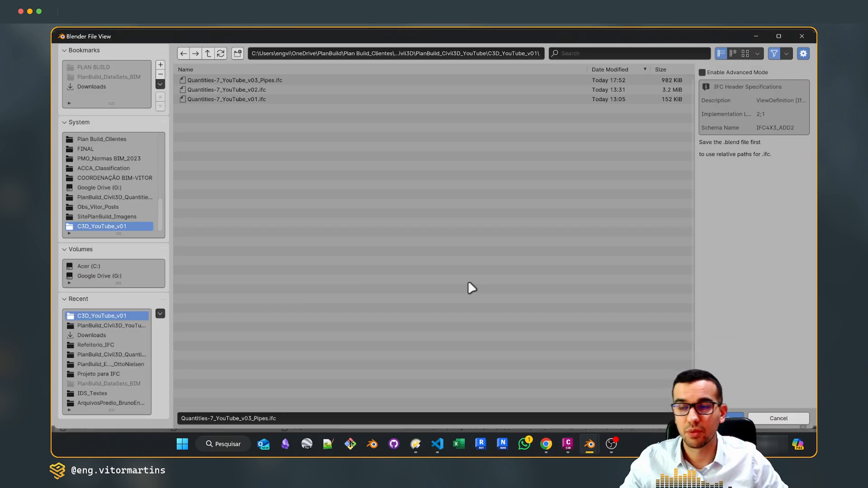
pyautogui.click(258, 99)
pyautogui.click(719, 418)
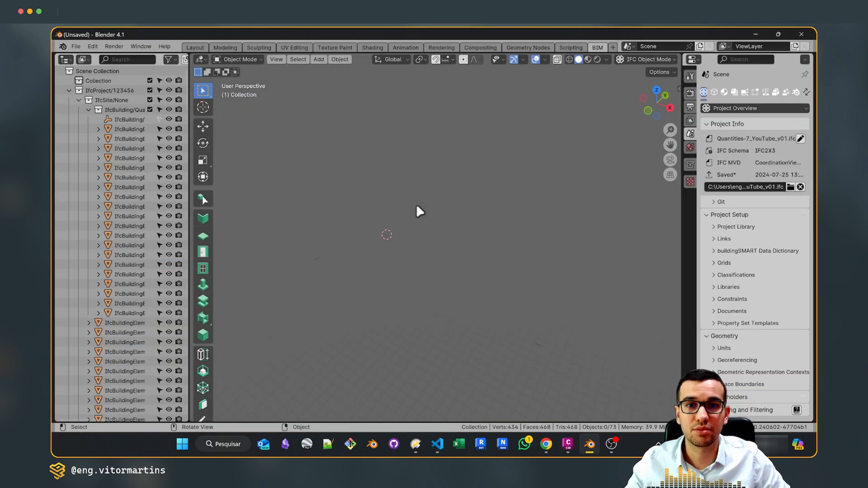
# Zoom to the imported geometry and select the thin linear element beside the edge of the pink surface
pyautogui.moveTo(434, 268)
pyautogui.mouseDown(button='middle')
pyautogui.moveTo(397, 256)
pyautogui.moveTo(433, 263)
pyautogui.mouseUp(button='middle')
pyautogui.click(129, 167)
pyautogui.press('KP_Decimal')
pyautogui.scroll(-5, 359, 225)
pyautogui.scroll(-6, 498, 248)
pyautogui.keyDown('shift'); pyautogui.moveTo(497, 249); pyautogui.dragTo(461, 269, button='middle'); pyautogui.keyUp('shift')
pyautogui.scroll(4, 461, 270)
pyautogui.click(425, 242)
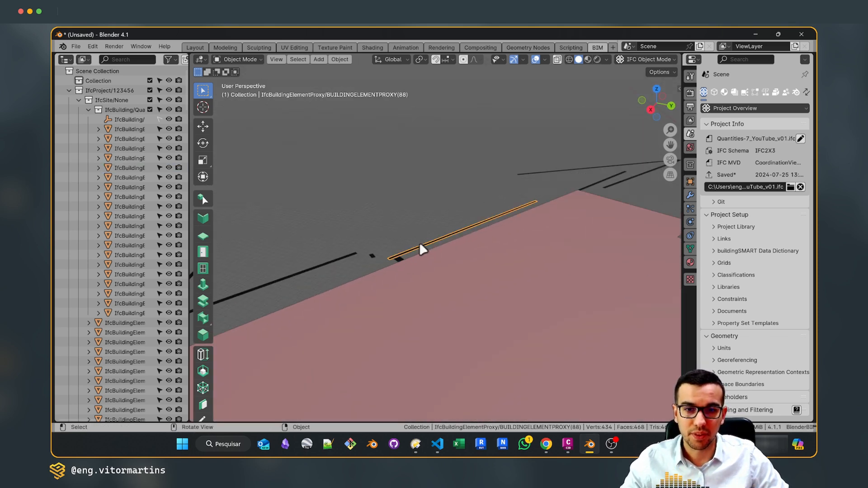
# Show the selected element's object information in a widened properties area, and inspect the whole exported model
pyautogui.click(714, 92)
pyautogui.moveTo(683, 116); pyautogui.dragTo(542, 115)
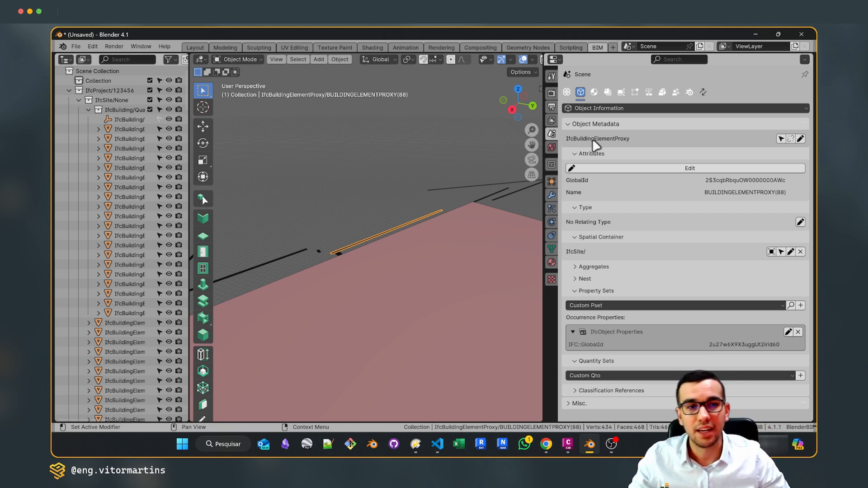
pyautogui.scroll(-8, 383, 196)
pyautogui.moveTo(385, 190); pyautogui.dragTo(511, 251, button='middle')
pyautogui.scroll(5, 477, 248)
pyautogui.scroll(-3, 512, 250)
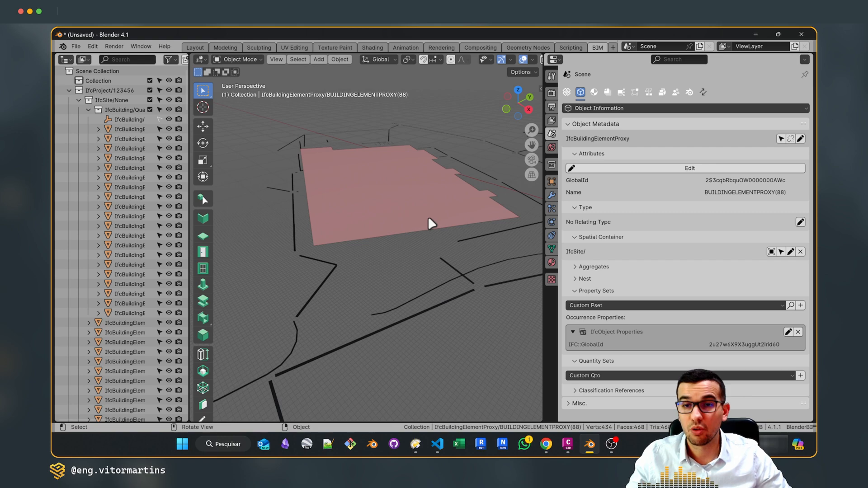
# Switch to Excalidraw and change the stroke colour of the IFC EXPORT box to red
pyautogui.hotkey('alt', 'Tab')
pyautogui.press('Tab')
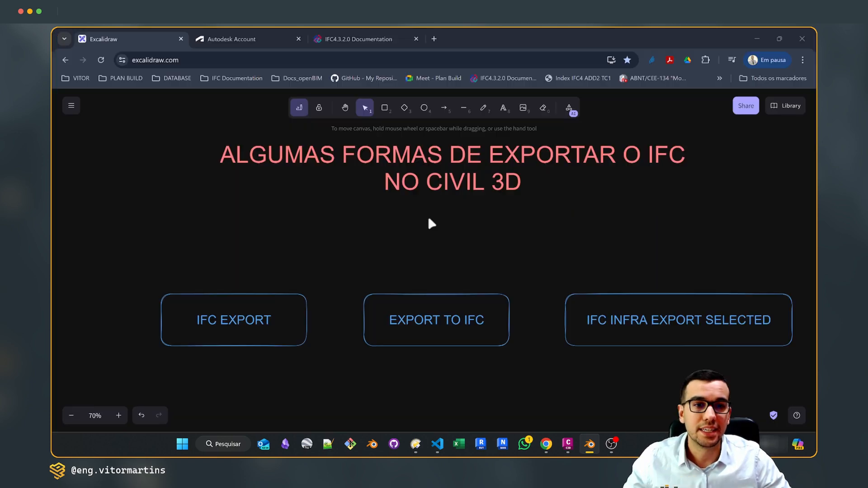
pyautogui.click(238, 326)
pyautogui.click(87, 151)
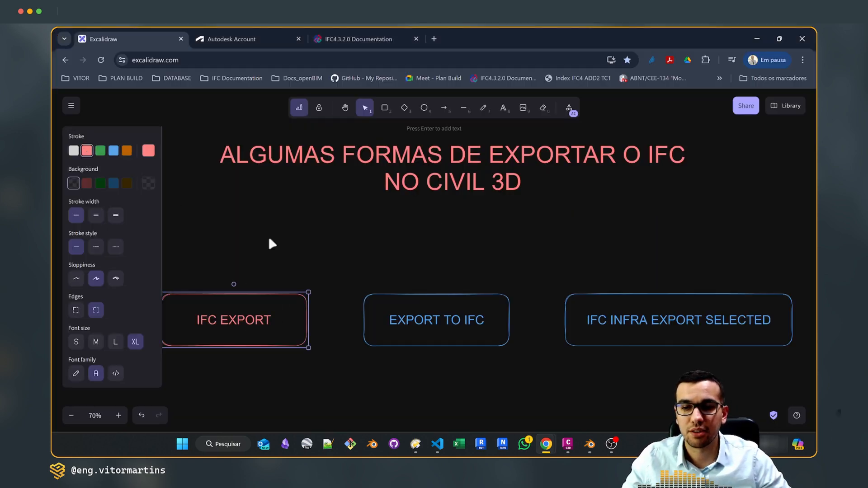
pyautogui.hscroll(-1, 248, 231)
pyautogui.scroll(-1, 248, 231)
pyautogui.click(353, 248)
pyautogui.hscroll(1, 353, 247)
pyautogui.scroll(1, 407, 259)
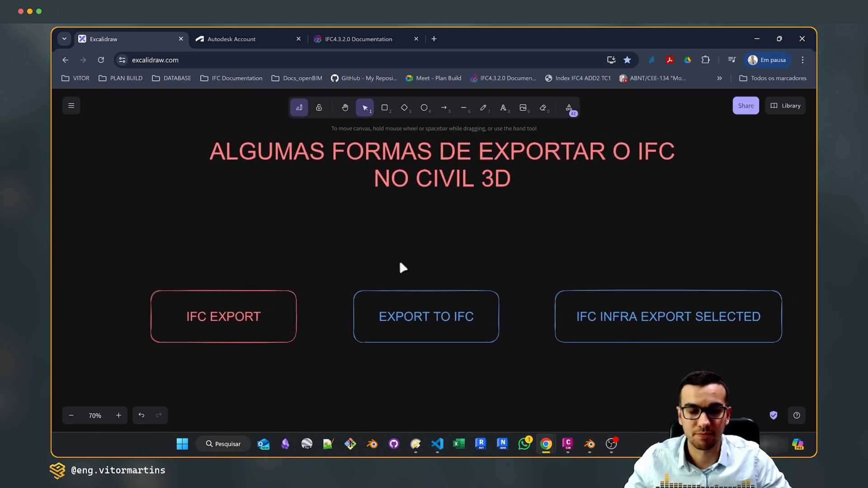
# Return to Civil 3D, dismiss the IFCEXPORT dialog, and view then cancel the save dialog of the IFC Infrastructure Export to IFC command
pyautogui.click(567, 444)
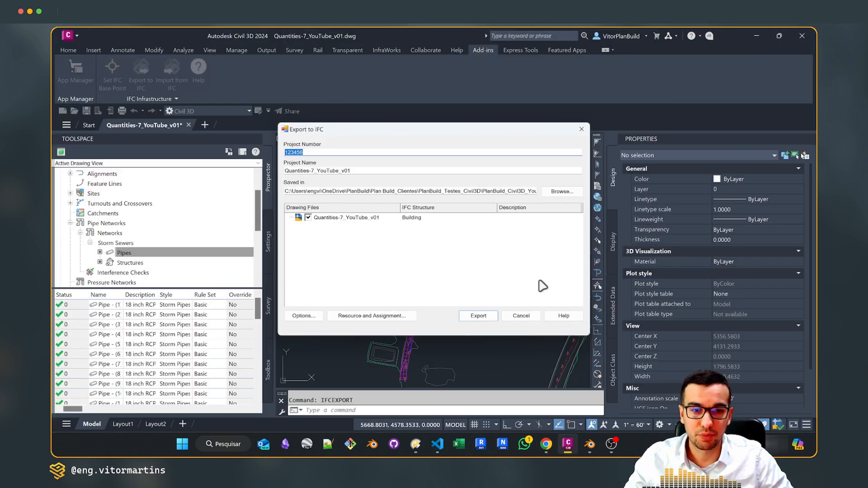
pyautogui.click(525, 314)
pyautogui.scroll(-2, 396, 224)
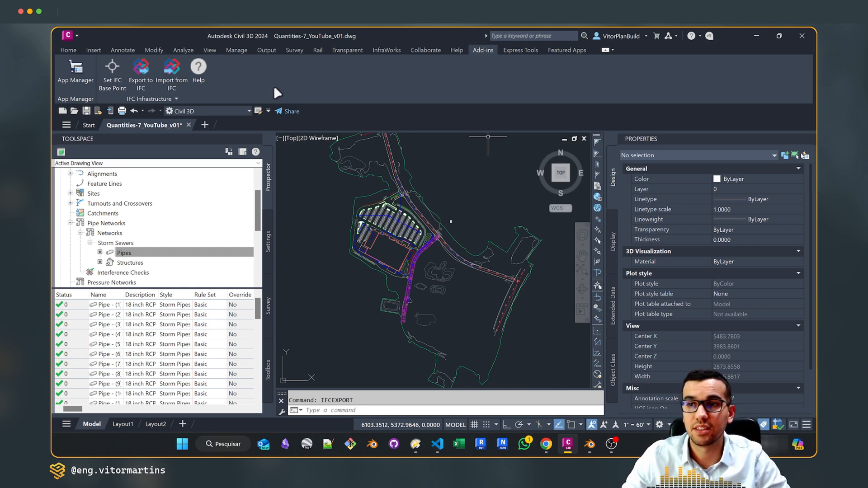
pyautogui.click(141, 72)
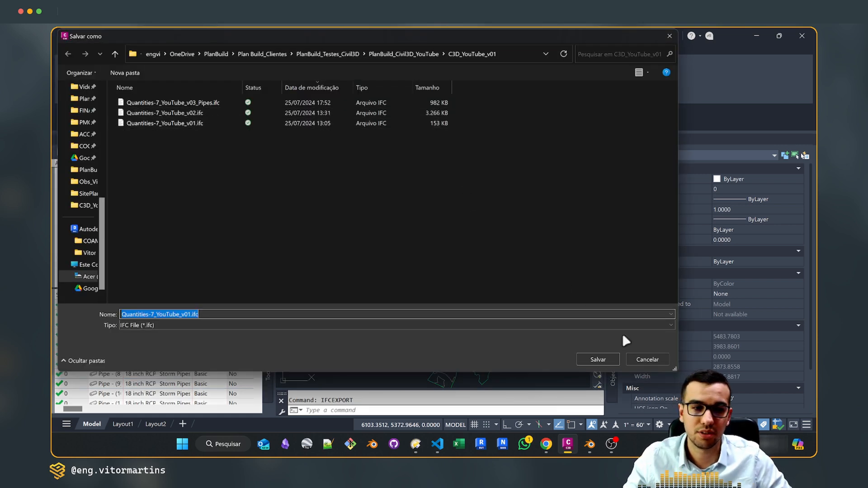
pyautogui.click(648, 359)
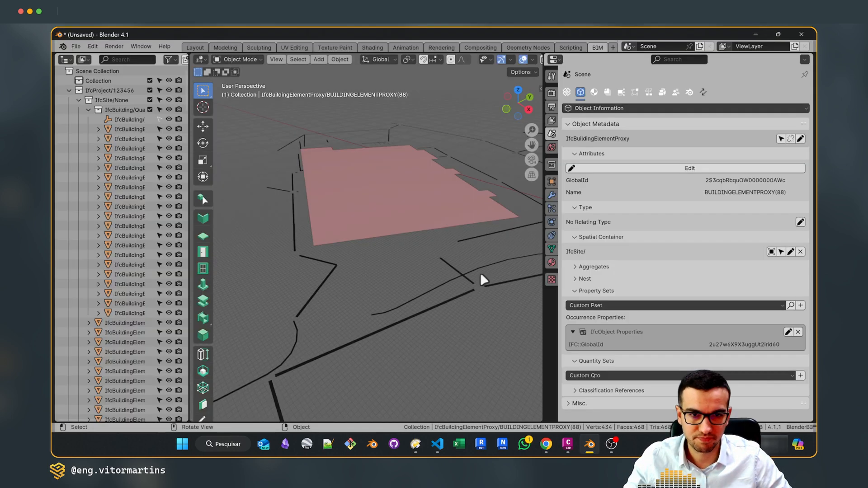
# Switch to Blender, start a new session and load Quantities-7_YouTube_v02.ifc
pyautogui.hotkey('ctrl', 'n')
pyautogui.click(429, 258)
pyautogui.doubleClick(253, 90)
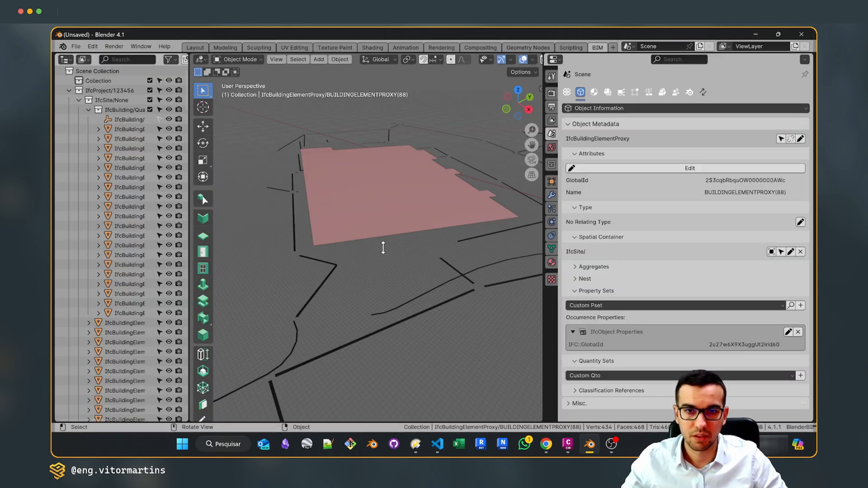
# Select a storm pipe segment in the model and inspect the network relative to the terrain and the linework
pyautogui.scroll(5, 403, 298)
pyautogui.moveTo(407, 304); pyautogui.dragTo(319, 203, button='middle')
pyautogui.click(322, 202)
pyautogui.press('KP_Decimal')
pyautogui.scroll(-6, 360, 218)
pyautogui.click(381, 233)
pyautogui.moveTo(381, 232); pyautogui.dragTo(491, 251, button='middle')
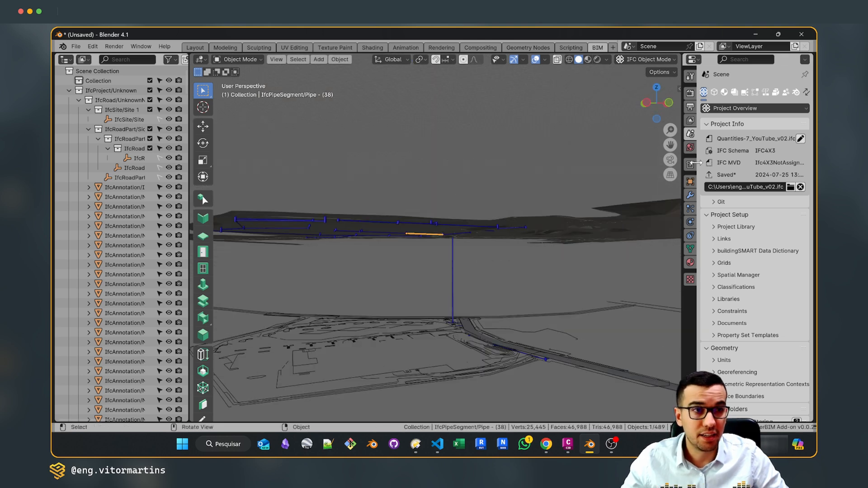
# Examine the object information of the Proposed Ground terrain and of a vertical drainage structure
pyautogui.click(713, 93)
pyautogui.moveTo(687, 103); pyautogui.dragTo(560, 104)
pyautogui.scroll(4, 369, 248)
pyautogui.click(395, 171)
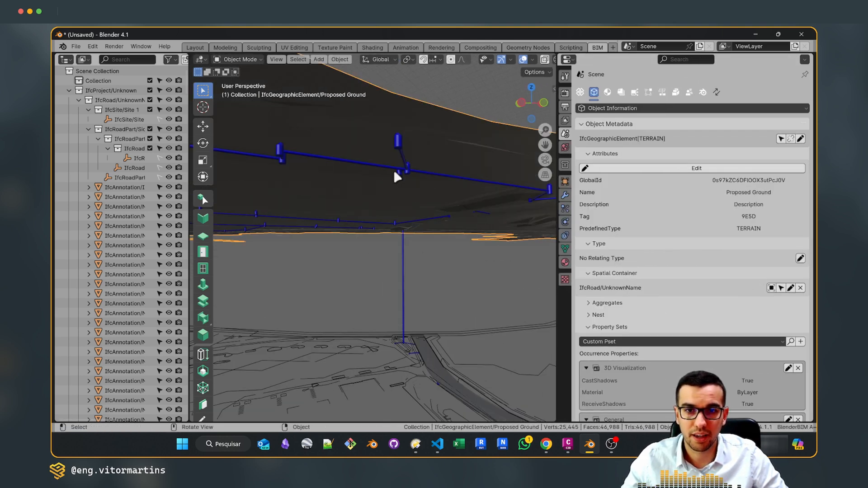
pyautogui.click(396, 144)
pyautogui.scroll(-5, 370, 183)
pyautogui.moveTo(370, 185); pyautogui.dragTo(513, 247, button='middle')
pyautogui.scroll(5, 417, 264)
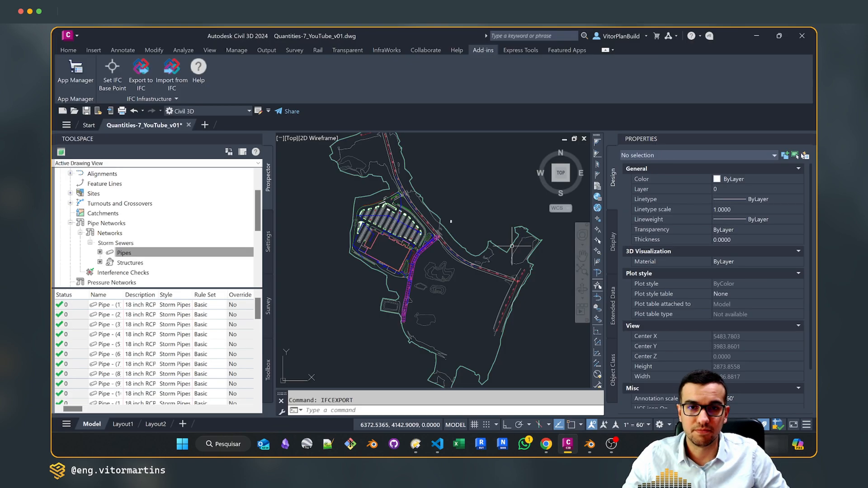
# Switch to Excalidraw and change the stroke colour of the EXPORT TO IFC box to red
pyautogui.moveTo(552, 444)
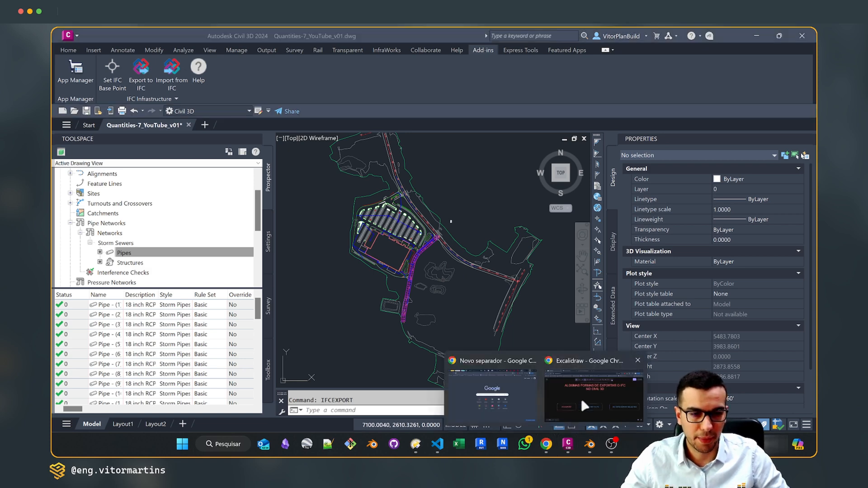
pyautogui.click(582, 398)
pyautogui.click(375, 298)
pyautogui.click(86, 151)
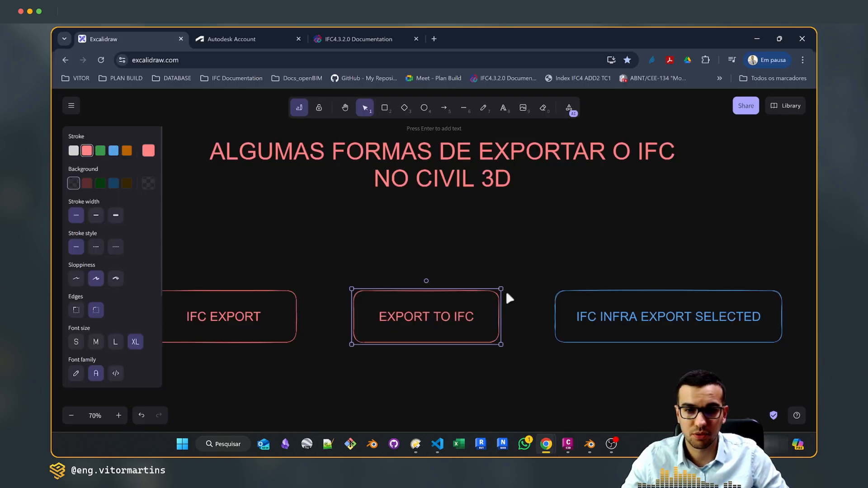
pyautogui.moveTo(556, 251); pyautogui.dragTo(499, 249, button='middle')
pyautogui.click(531, 251)
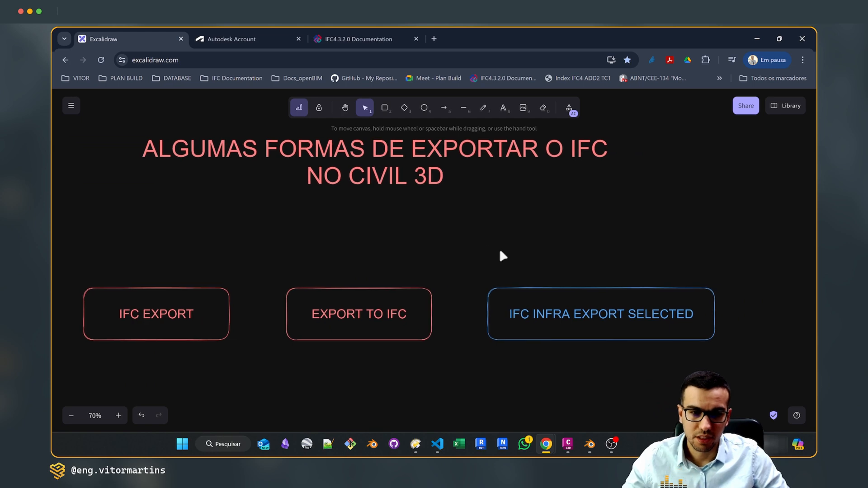
# Switch to Civil 3D and try to run IFCINFRAEXPORTSELECTED with no objects selected
pyautogui.click(557, 311)
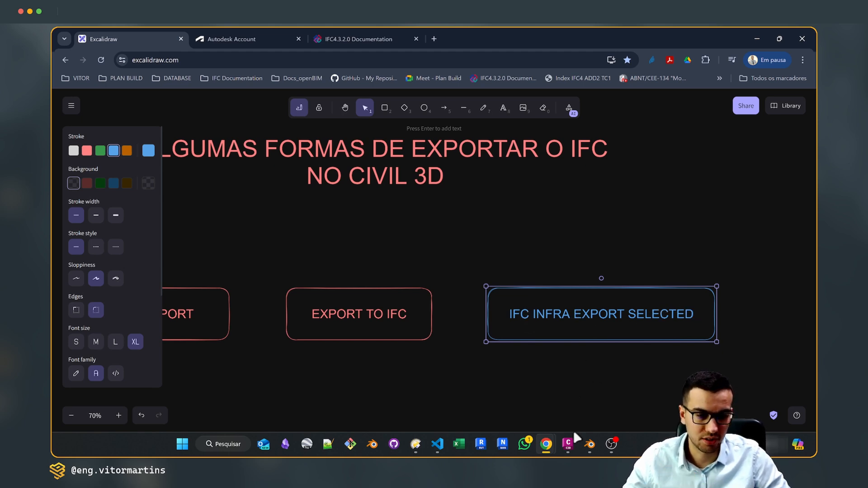
pyautogui.click(568, 442)
pyautogui.click(379, 410)
pyautogui.write('ifcif')
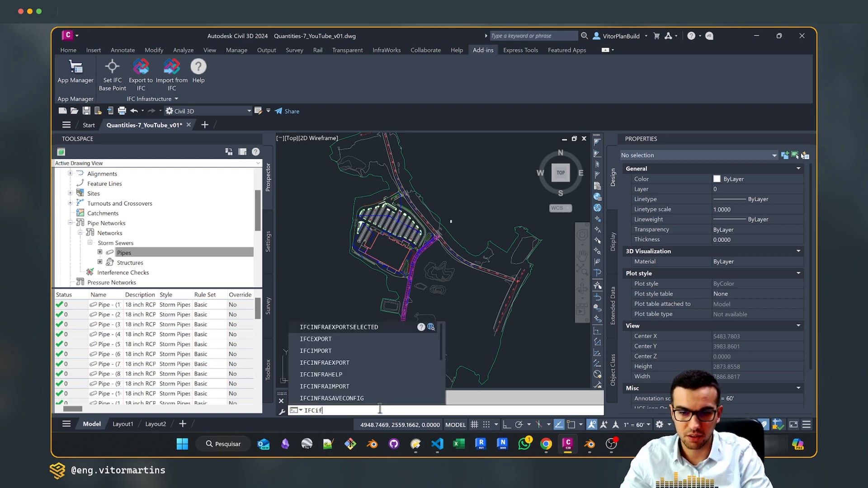
pyautogui.press('BackSpace')
pyautogui.write('nf')
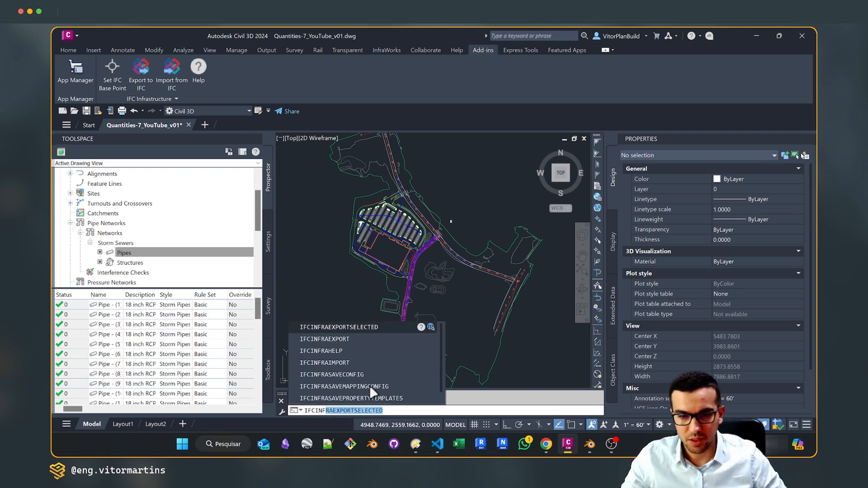
pyautogui.click(355, 326)
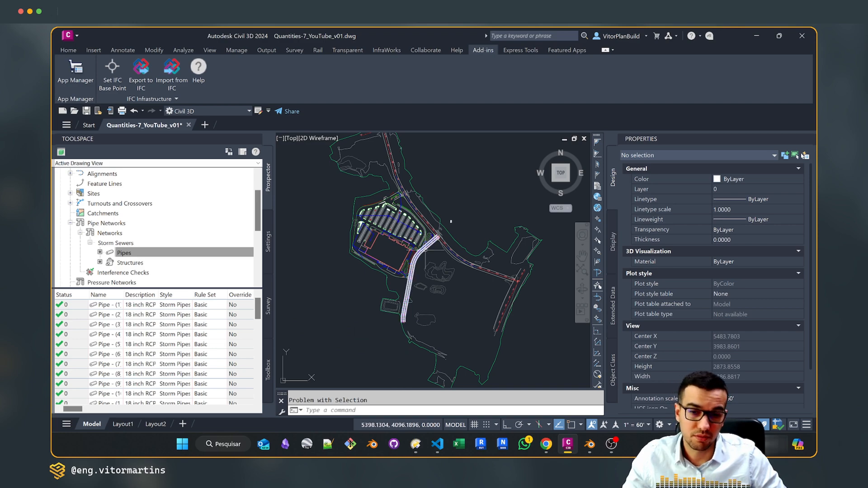
# Select one storm pipe and its adjacent structure, and extend the selection to all similar pipe network parts
pyautogui.scroll(5, 450, 222)
pyautogui.scroll(-4, 478, 218)
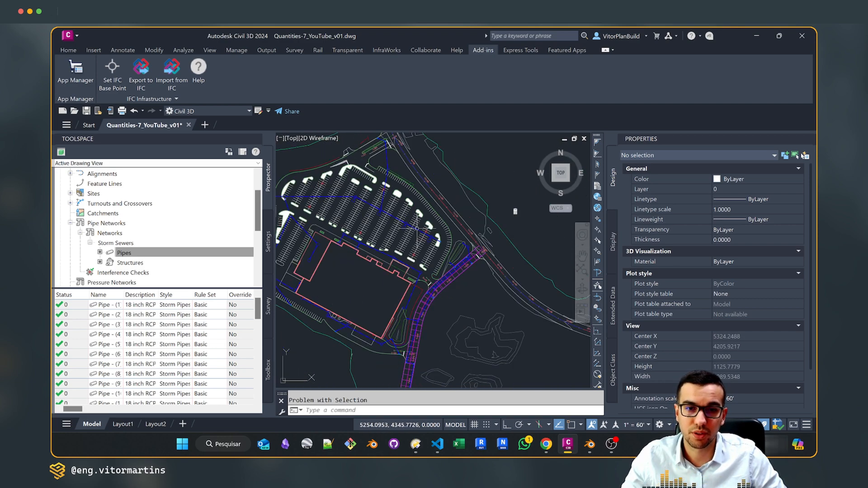
pyautogui.scroll(6, 479, 218)
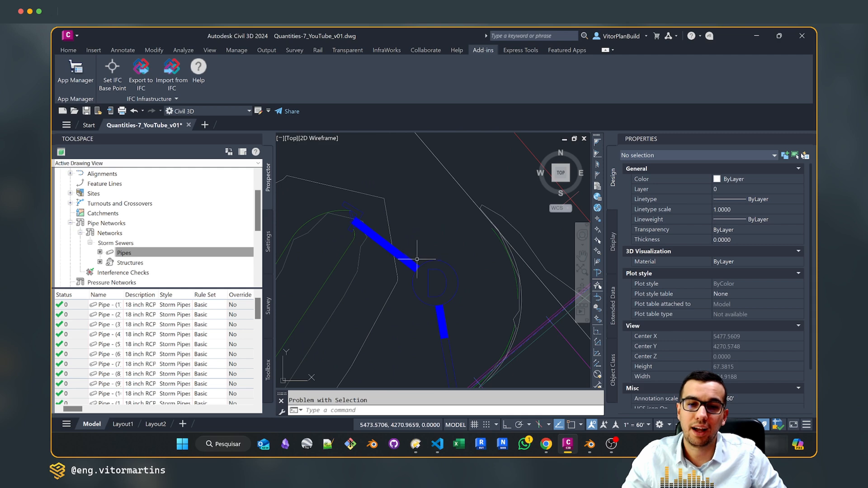
pyautogui.click(415, 262)
pyautogui.click(454, 268)
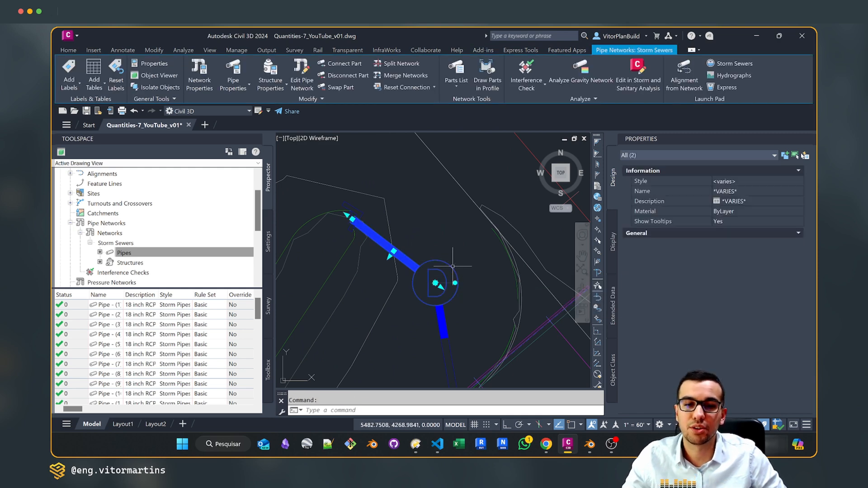
pyautogui.rightClick(450, 216)
pyautogui.click(480, 349)
pyautogui.scroll(-5, 425, 215)
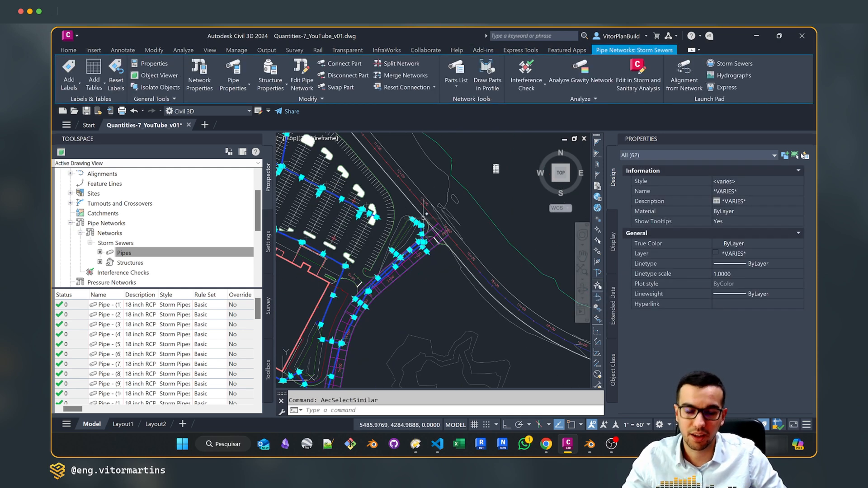
# Run IFCINFRAEXPORTSELECTED on the selected pipes and structures to view its save dialog, and cancel it
pyautogui.write('fcinfra')
pyautogui.press('Return')
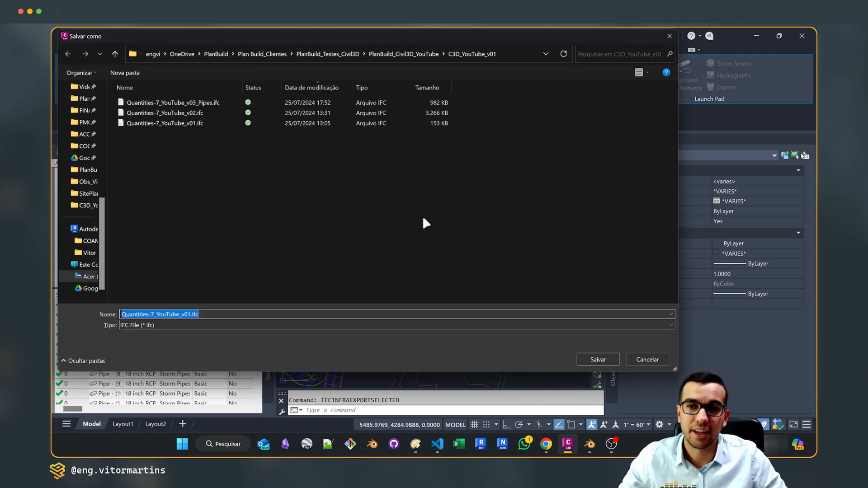
pyautogui.click(645, 359)
pyautogui.scroll(5, 431, 204)
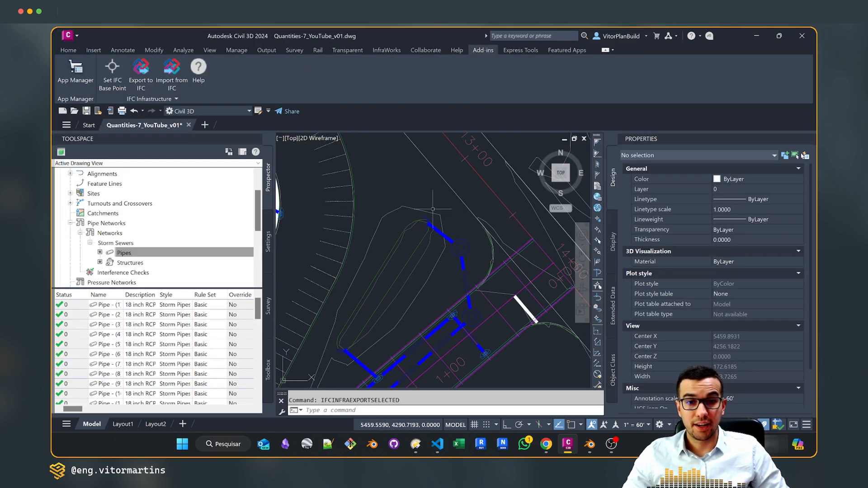
pyautogui.scroll(-10, 432, 199)
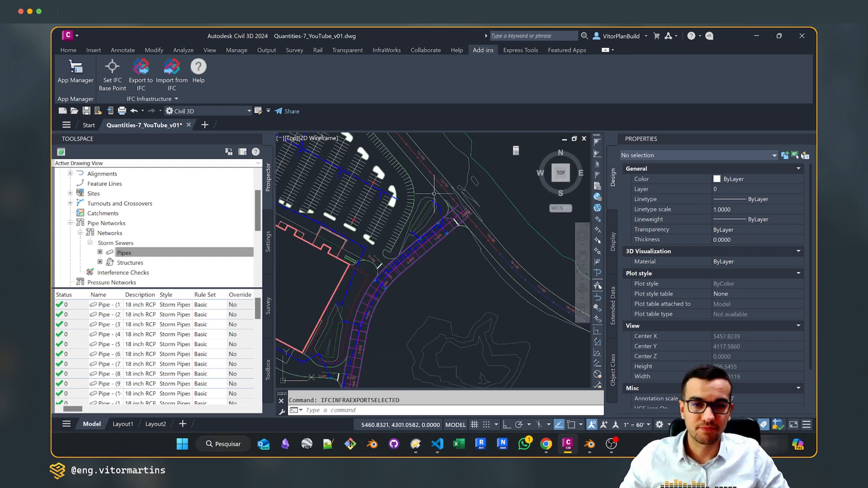
pyautogui.moveTo(466, 177); pyautogui.dragTo(470, 194, button='middle')
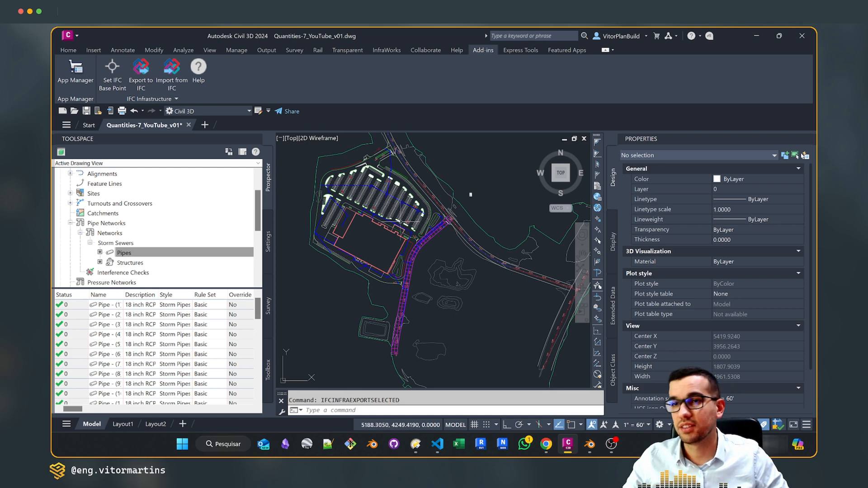
pyautogui.scroll(2, 415, 223)
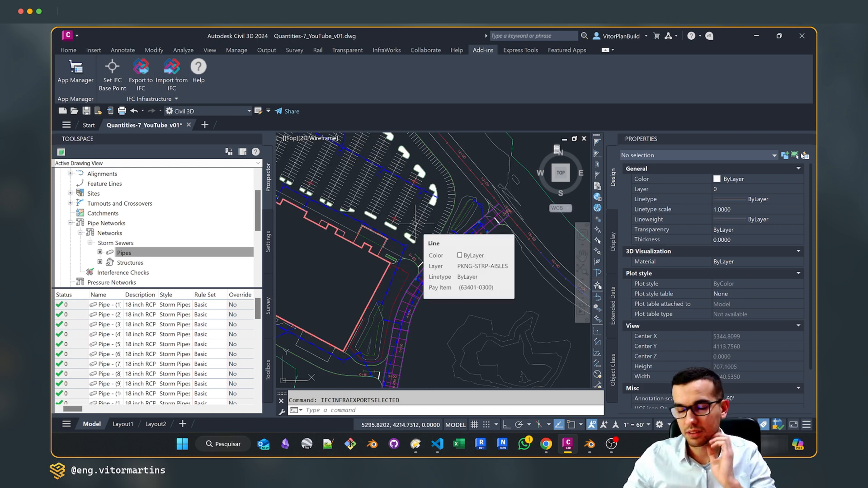
# Switch to Chrome and view the IFC extensions on the Product Updates page of the Autodesk Account
pyautogui.click(546, 444)
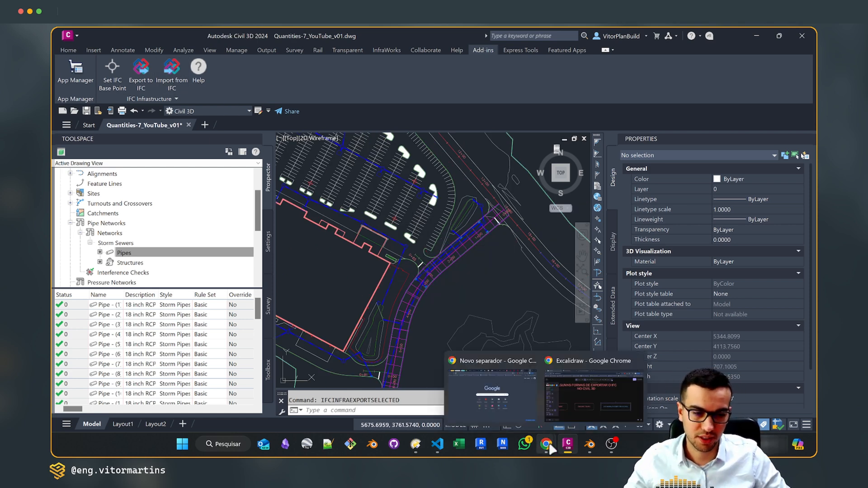
pyautogui.click(587, 409)
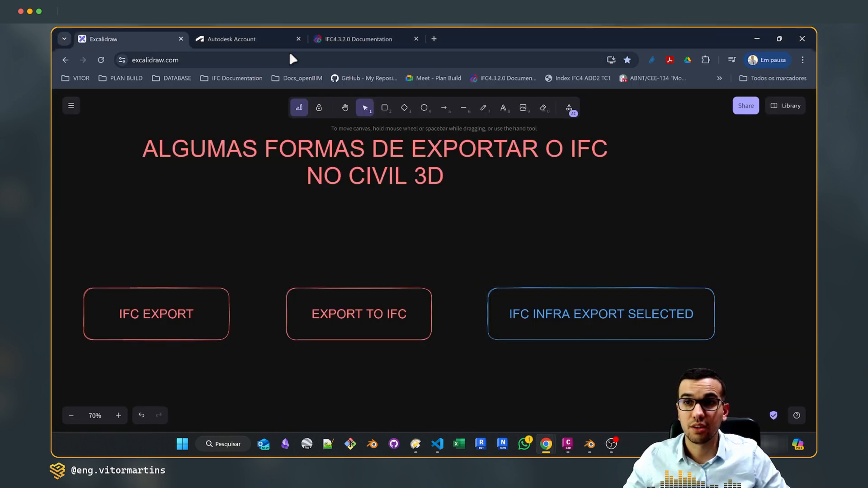
pyautogui.click(243, 39)
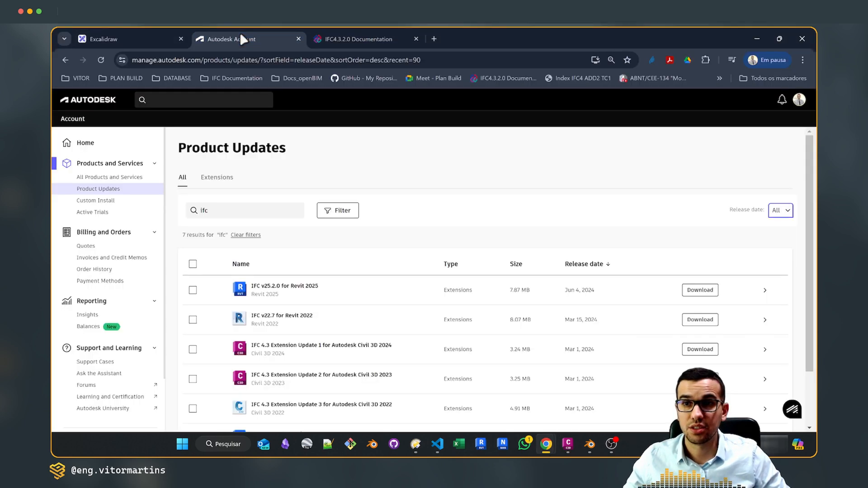
pyautogui.click(799, 100)
pyautogui.click(553, 178)
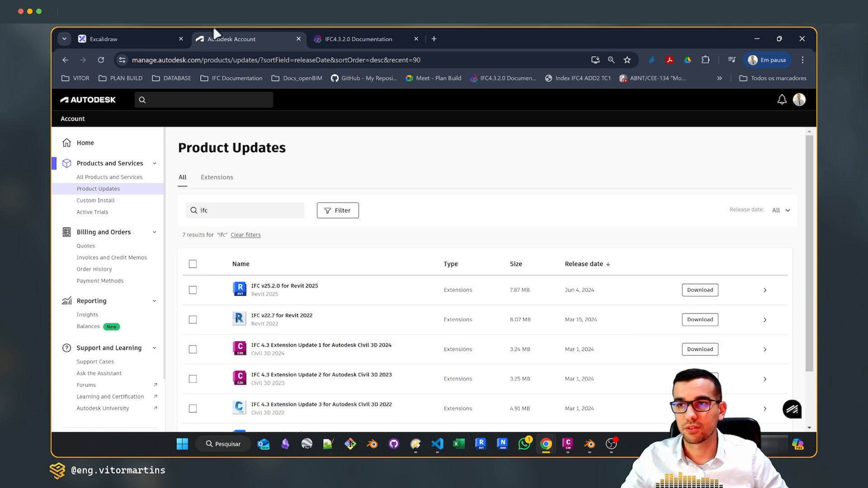
# Return to the Excalidraw board and change the stroke colour of the IFC INFRA EXPORT SELECTED box to green
pyautogui.click(150, 31)
pyautogui.scroll(-3, 508, 275)
pyautogui.hscroll(-2, 467, 251)
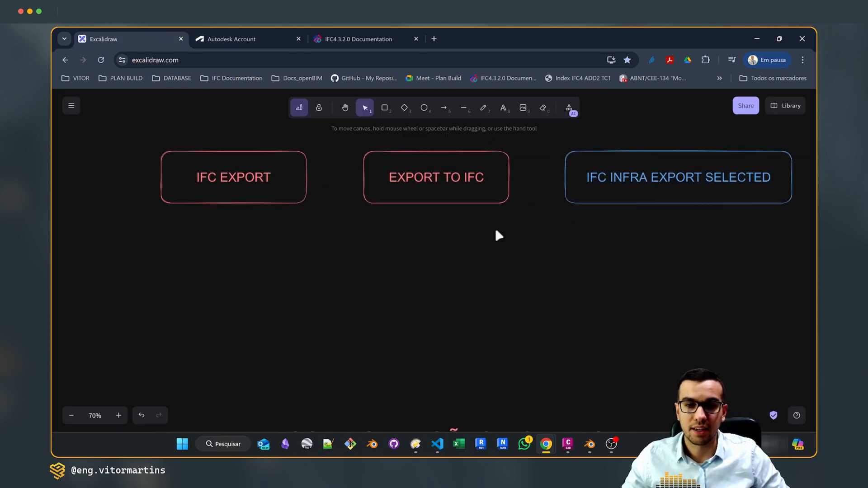
pyautogui.scroll(4, 485, 311)
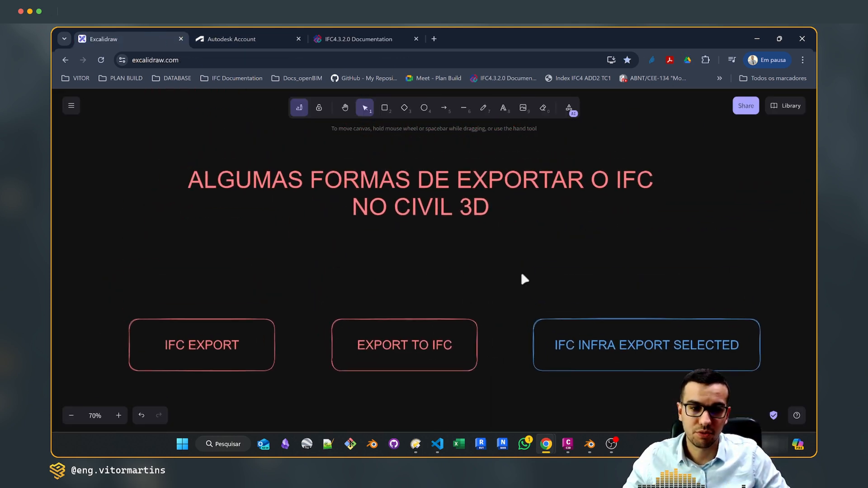
pyautogui.click(576, 339)
pyautogui.click(100, 151)
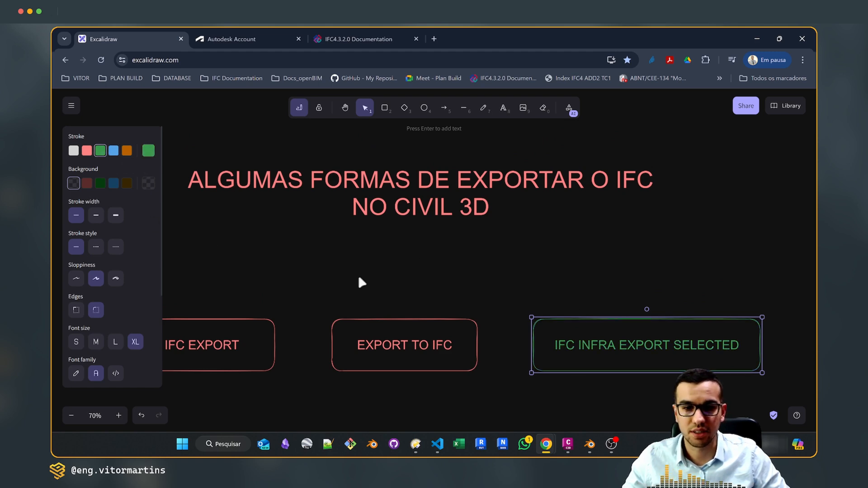
pyautogui.scroll(-1, 561, 278)
pyautogui.hscroll(1, 561, 278)
pyautogui.click(498, 300)
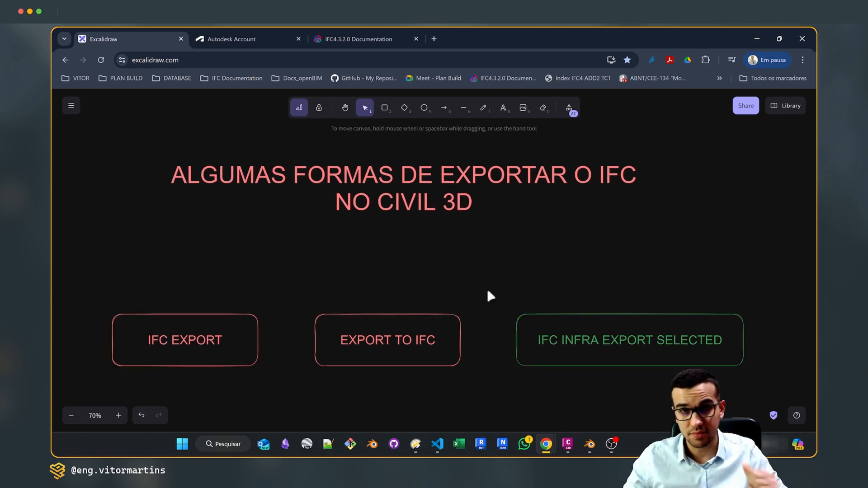
# Switch to Civil 3D, select a storm structure with its connected pipes, and extend the selection to all similar pipe network parts
pyautogui.click(557, 398)
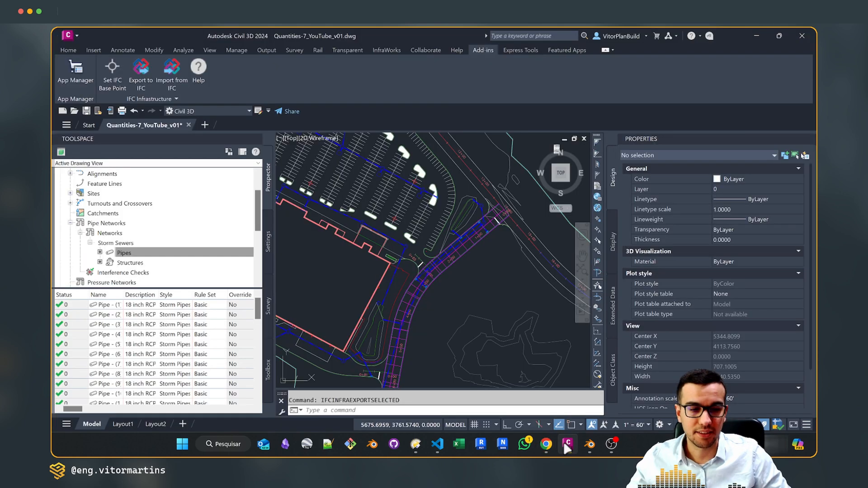
pyautogui.scroll(15, 461, 220)
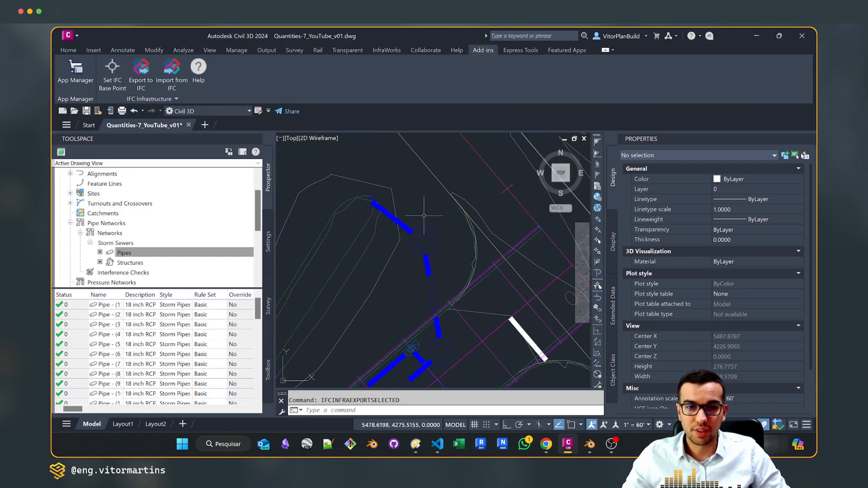
pyautogui.click(453, 204)
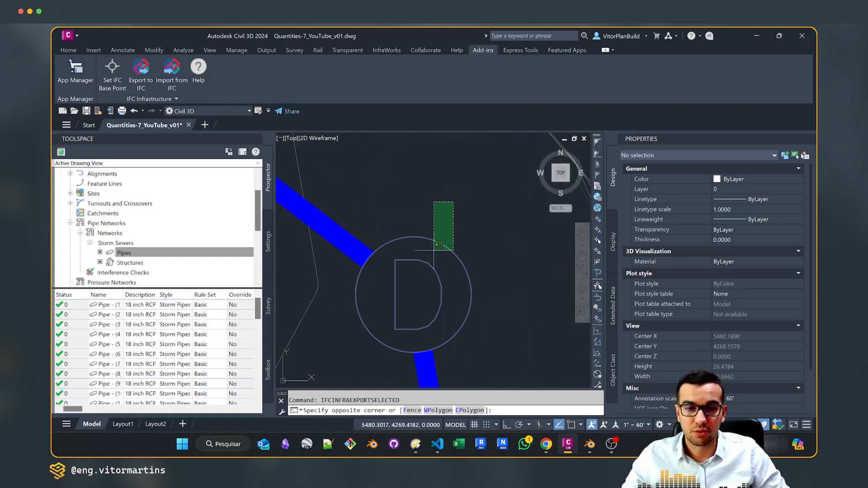
pyautogui.click(355, 354)
pyautogui.rightClick(387, 196)
pyautogui.click(453, 328)
# Isolate the selected pipes and structures so the rest of the drawing is hidden
pyautogui.rightClick(421, 177)
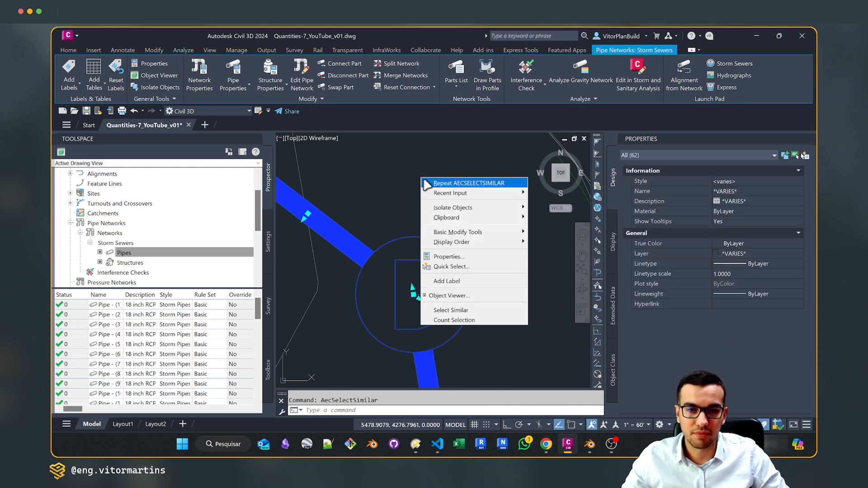
pyautogui.moveTo(511, 208)
pyautogui.click(565, 209)
pyautogui.scroll(-6, 456, 218)
pyautogui.scroll(-6, 453, 219)
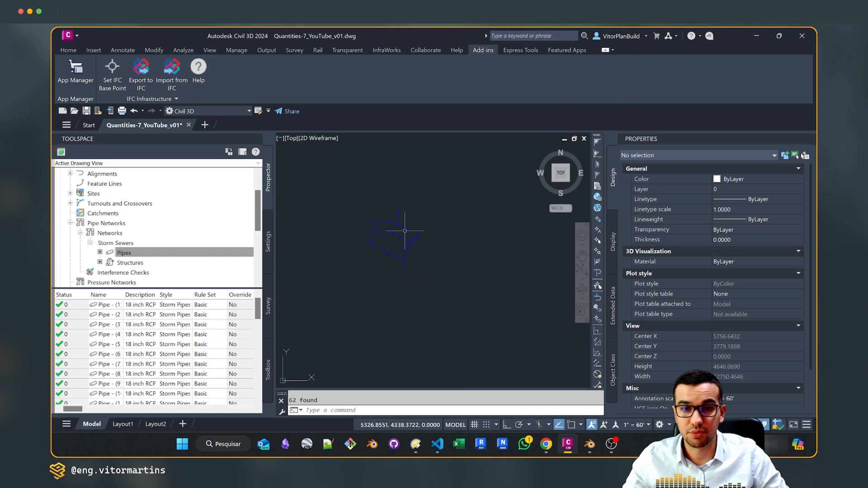
pyautogui.scroll(2, 427, 242)
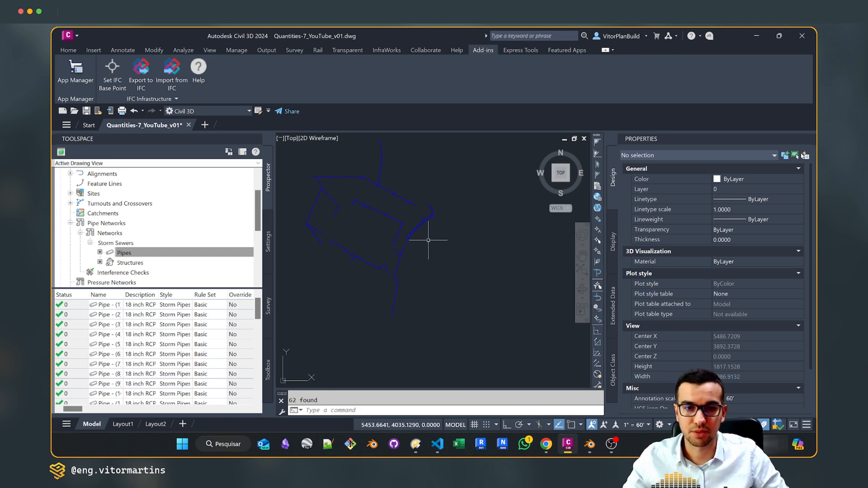
# Select all isolated pipes and structures and export them with IFCINFRAEXPORTSELECTED, overwriting Quantities-7_YouTube_v03_Pipes.ifc
pyautogui.click(506, 330)
pyautogui.click(328, 161)
pyautogui.write('IFCIN')
pyautogui.press('Return')
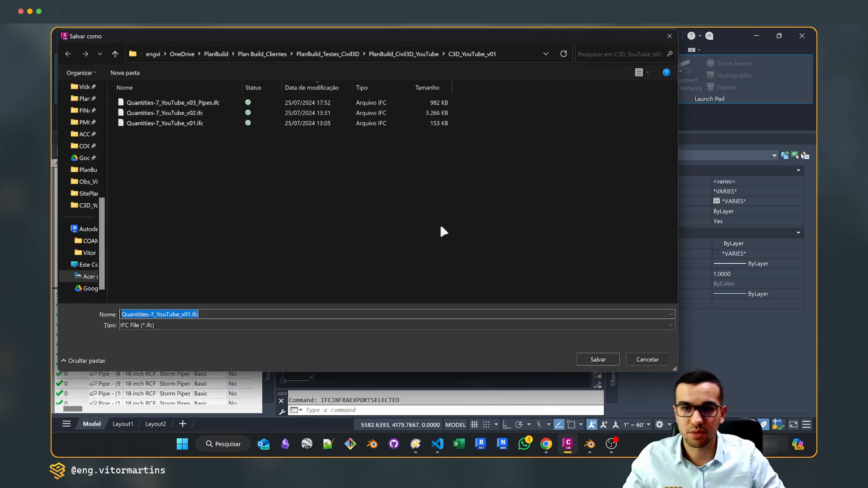
pyautogui.click(172, 102)
pyautogui.click(600, 357)
pyautogui.click(462, 238)
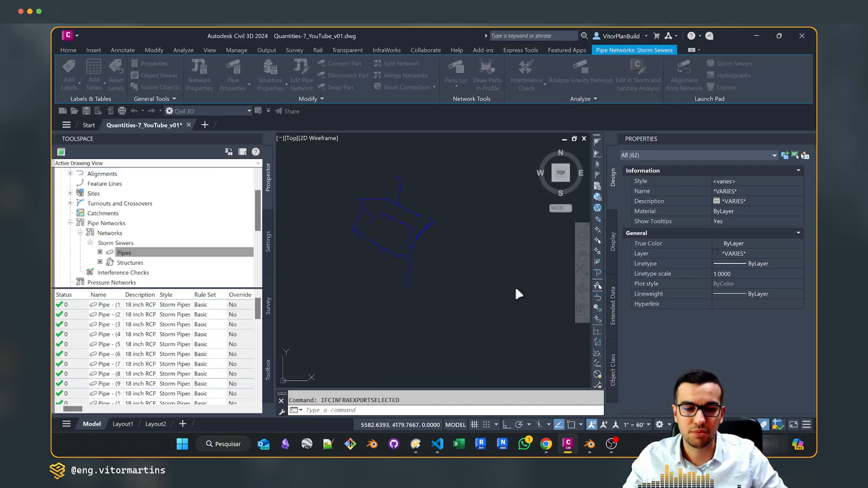
# Switch to Blender and load the exported file Quantities-7_YouTube_v03_Pipes.ifc
pyautogui.click(590, 445)
pyautogui.press('F4')
pyautogui.click(400, 282)
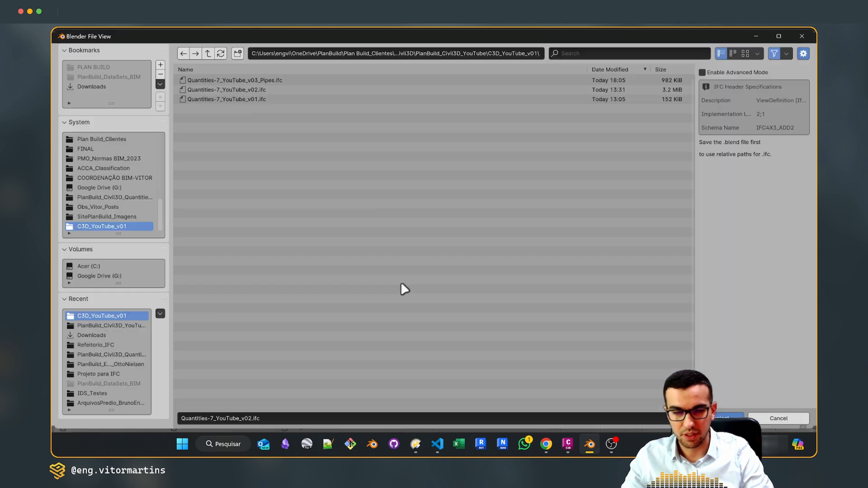
pyautogui.doubleClick(284, 81)
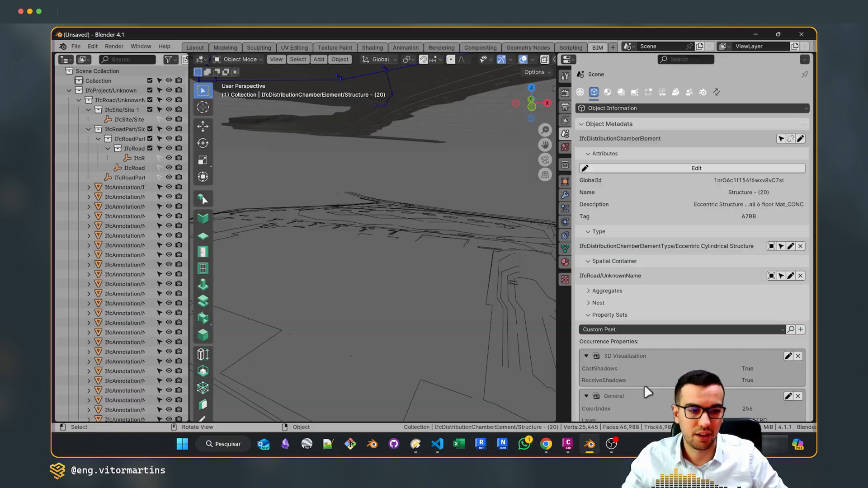
pyautogui.moveTo(496, 251); pyautogui.dragTo(452, 223, button='middle')
pyautogui.scroll(2, 445, 219)
# Select a pipe segment in the model and examine its IFC object information and property sets
pyautogui.click(425, 190)
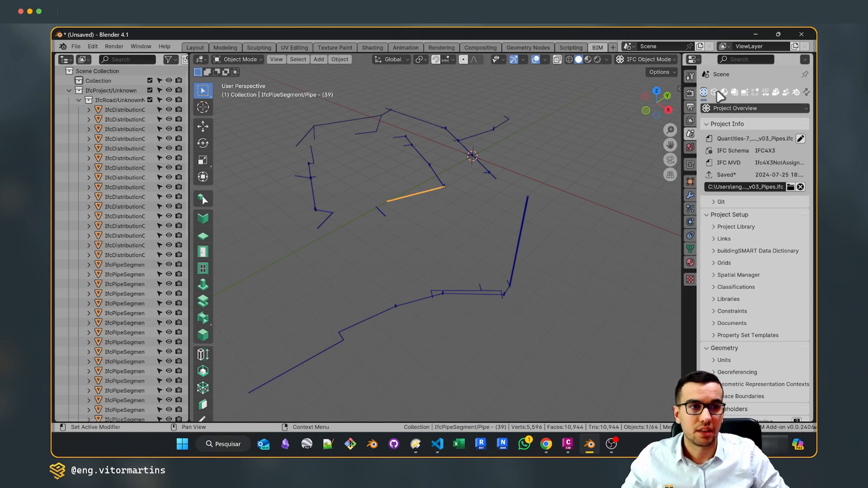
pyautogui.click(714, 92)
pyautogui.moveTo(679, 118); pyautogui.dragTo(557, 113)
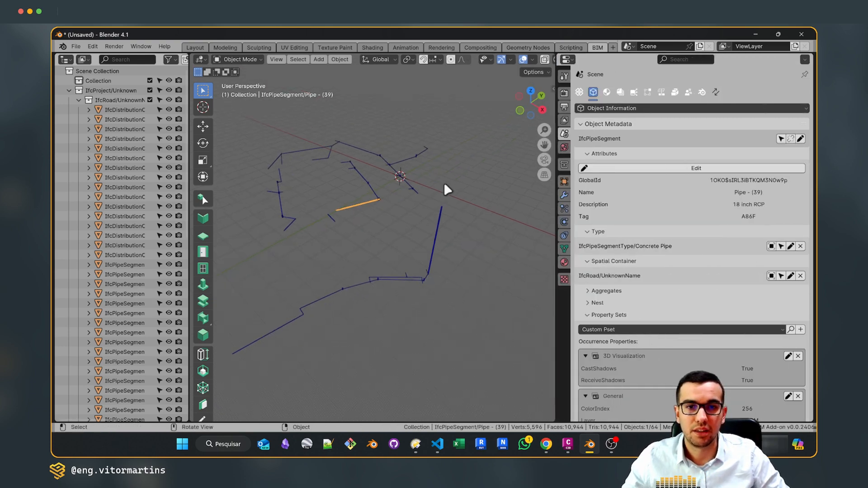
pyautogui.scroll(-15, 638, 311)
pyautogui.scroll(-20, 639, 311)
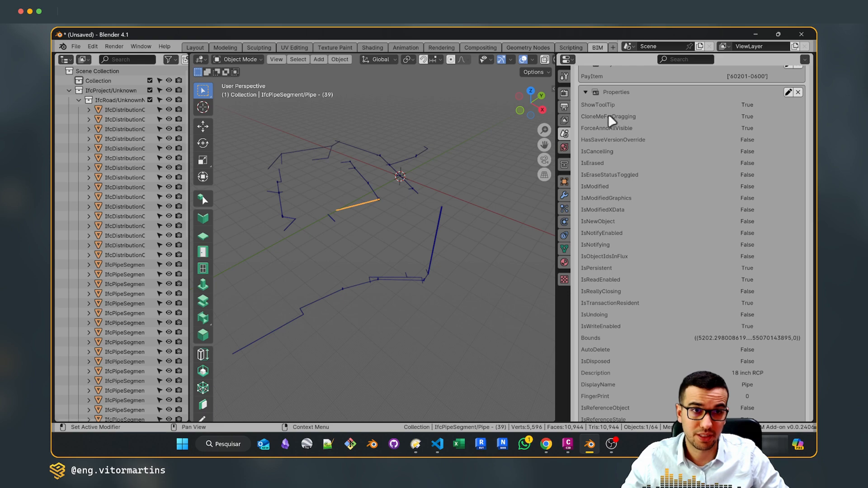
pyautogui.scroll(-3, 618, 135)
pyautogui.scroll(20, 658, 243)
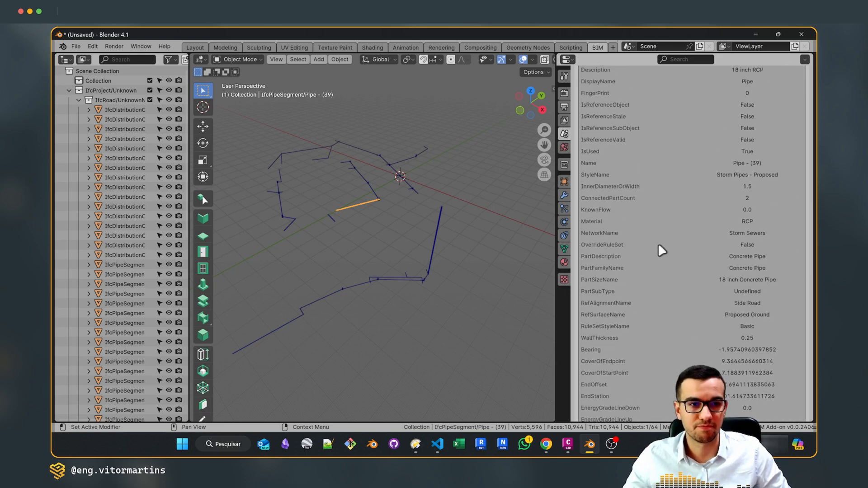
pyautogui.scroll(10, 653, 242)
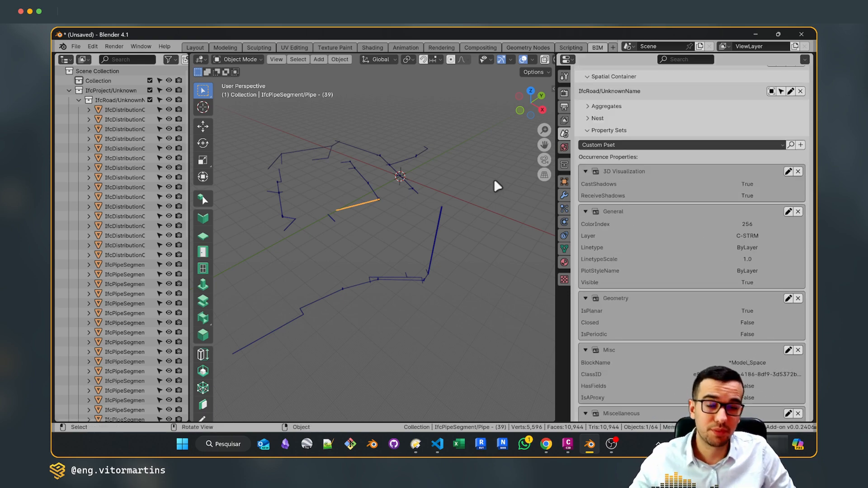
# Deselect the pipe segment and inspect the exported pipe network up close
pyautogui.click(405, 213)
pyautogui.scroll(8, 375, 197)
pyautogui.moveTo(375, 197); pyautogui.dragTo(378, 221, button='middle')
pyautogui.scroll(-8, 362, 219)
pyautogui.scroll(6, 414, 272)
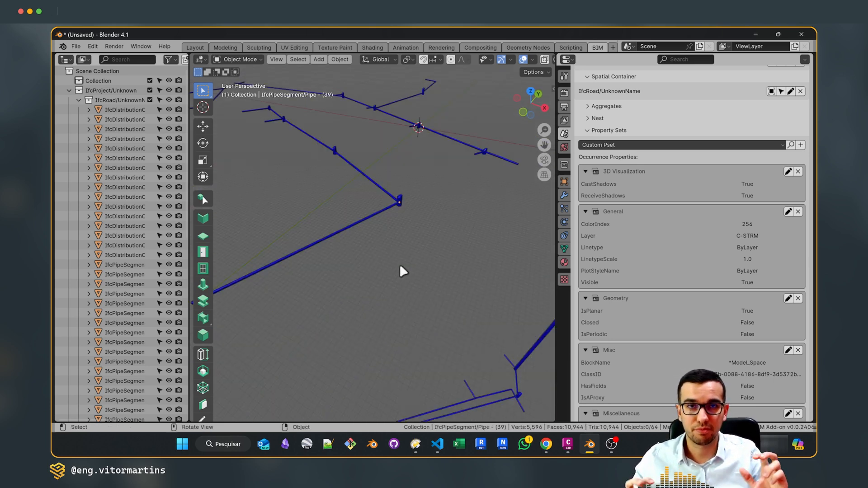
# Minimize Blender to return to Civil 3D and close the Panorama event viewer
pyautogui.click(755, 34)
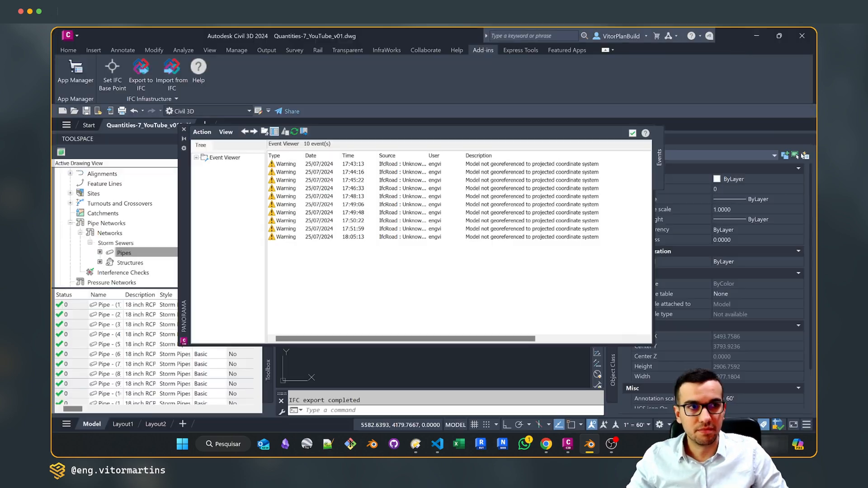
pyautogui.click(183, 129)
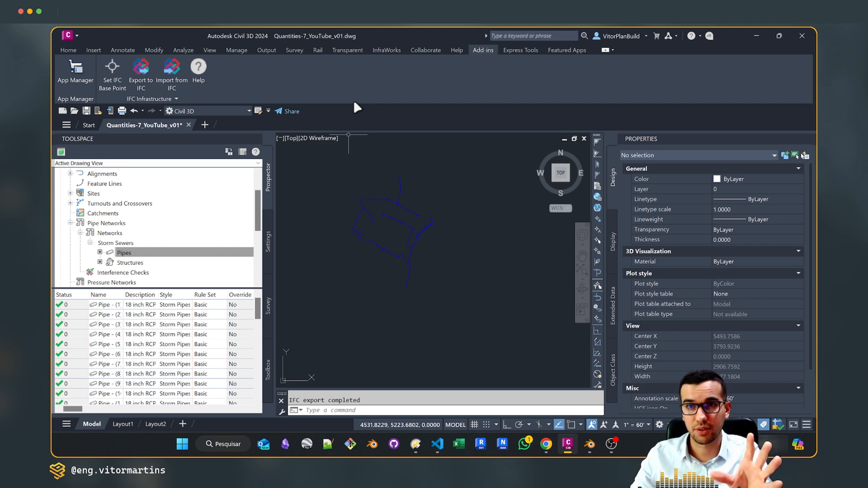
pyautogui.scroll(5, 402, 198)
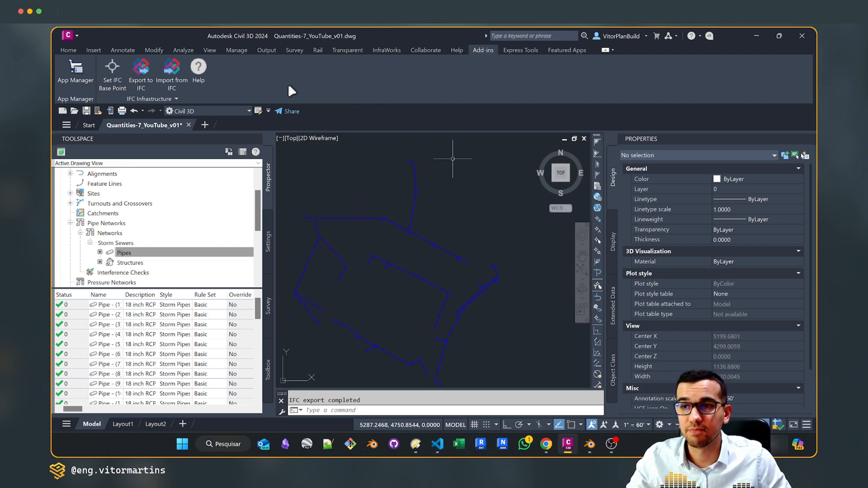
# Run Save Config from the IFC Infrastructure tools, keeping IfcInfraConfiguration.json as the file name
pyautogui.click(166, 98)
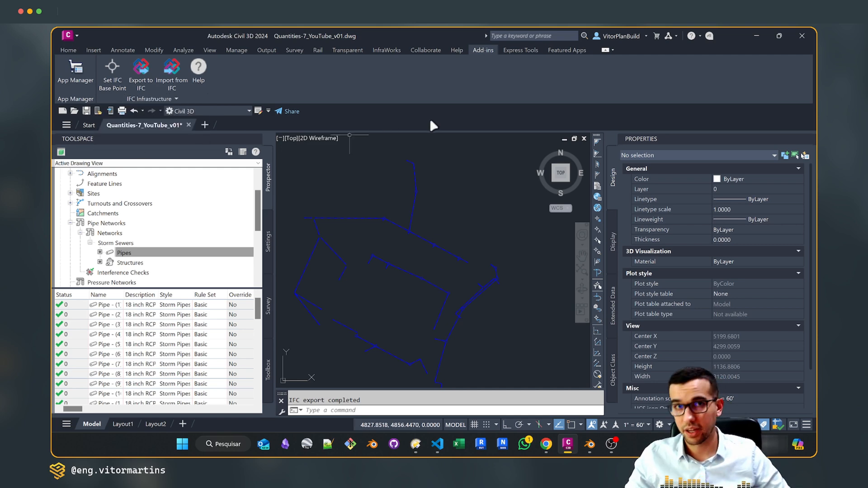
pyautogui.click(173, 99)
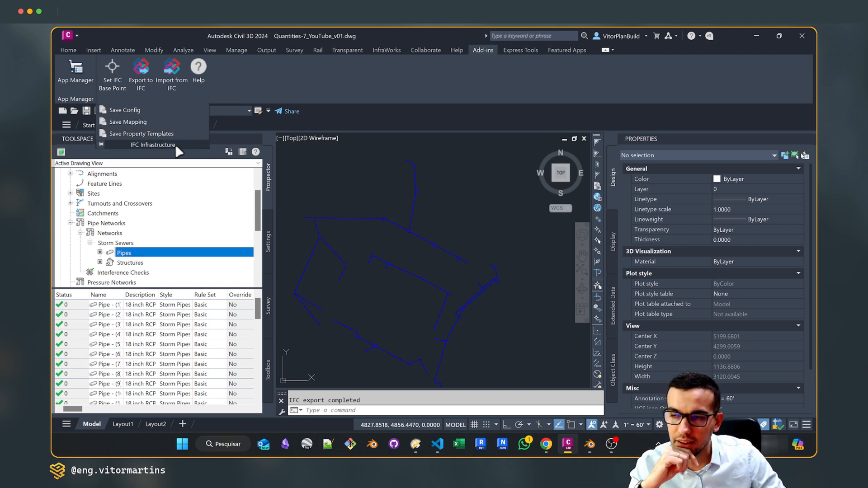
pyautogui.click(154, 98)
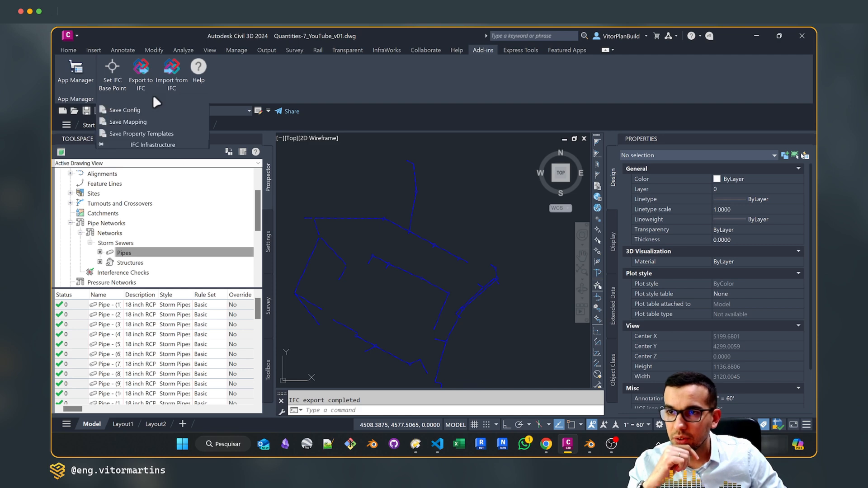
pyautogui.click(123, 110)
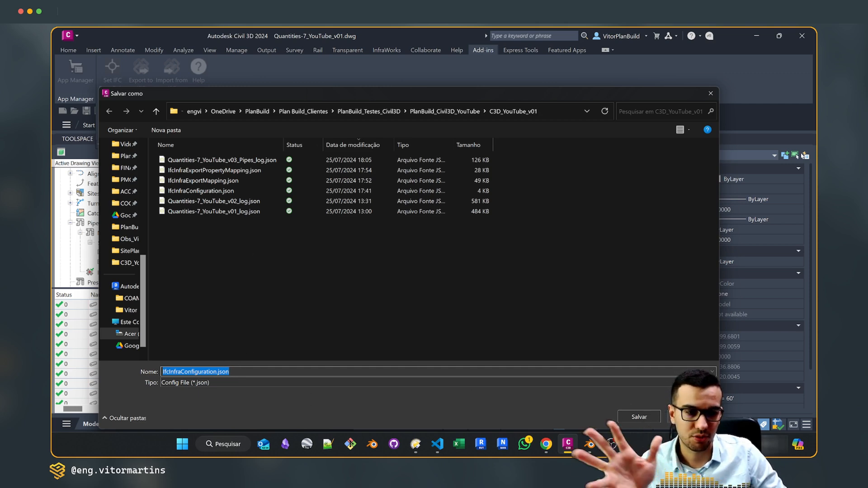
pyautogui.click(639, 417)
# Switch to Excalidraw and view the diagram explaining Save Config, Save Mapping and Save Property Templates
pyautogui.click(546, 444)
pyautogui.click(595, 395)
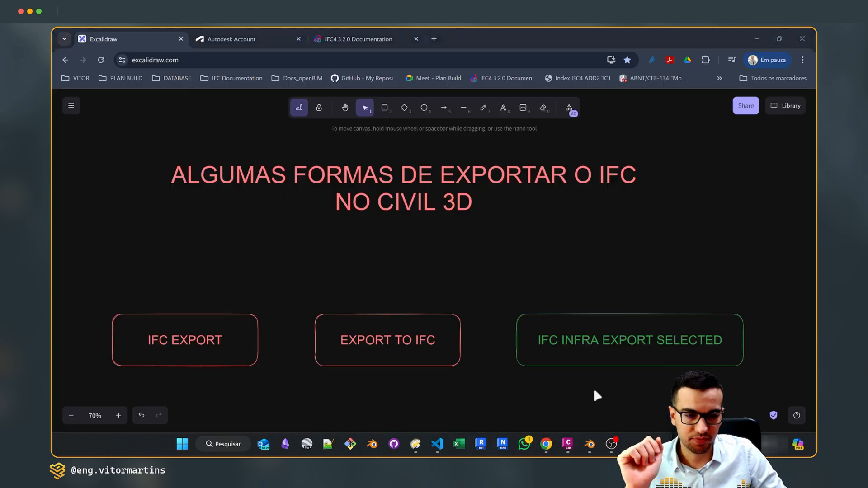
pyautogui.scroll(-3, 410, 149)
pyautogui.scroll(-8, 412, 147)
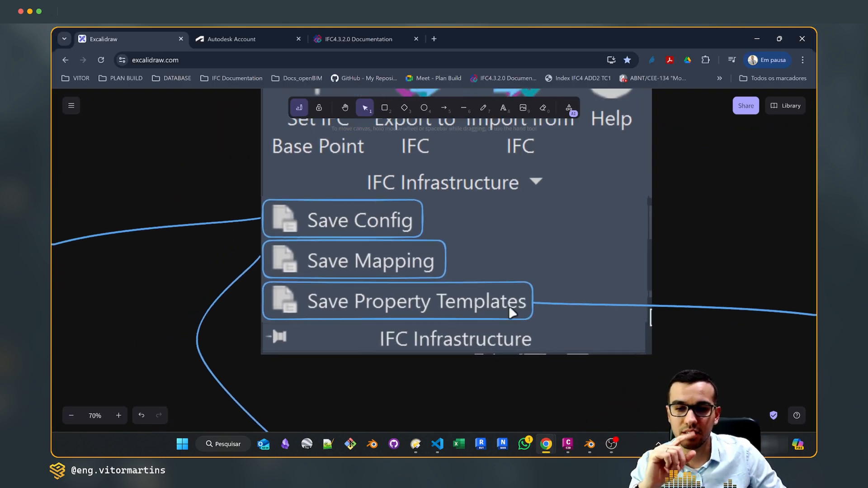
# Examine the Save Config box for IfcInfraConfiguration.json in the diagram
pyautogui.moveTo(342, 379); pyautogui.dragTo(558, 226, button='middle')
pyautogui.keyDown('ctrl'); pyautogui.scroll(8, 385, 287); pyautogui.keyUp('ctrl')
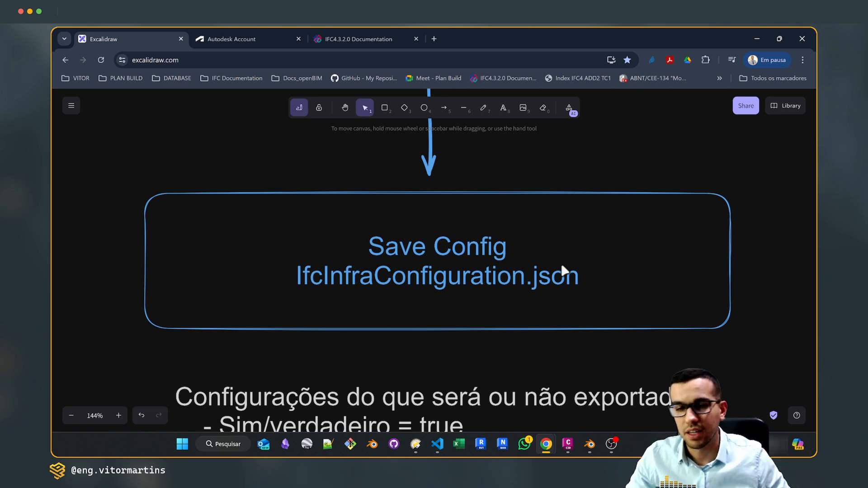
pyautogui.moveTo(533, 214); pyautogui.dragTo(513, 211, button='middle')
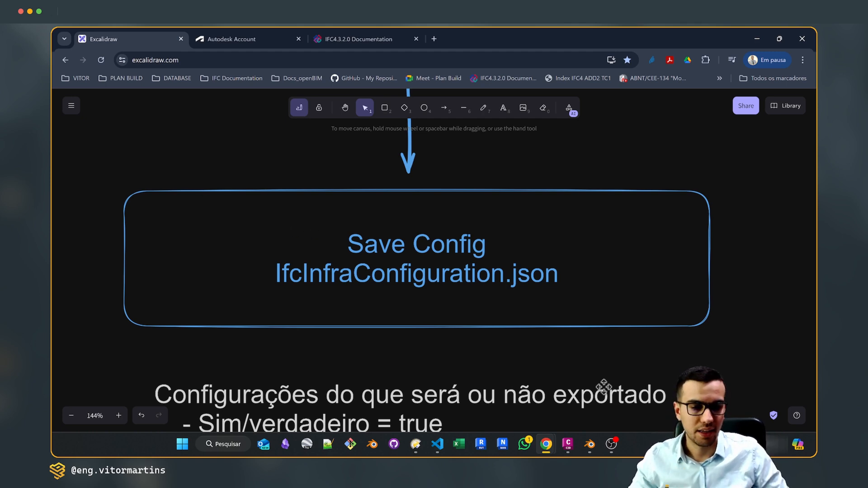
# Switch to VS Code, expand the Export block of IfcInfraConfiguration.json and highlight the ExportAlignments setting's value
pyautogui.click(437, 444)
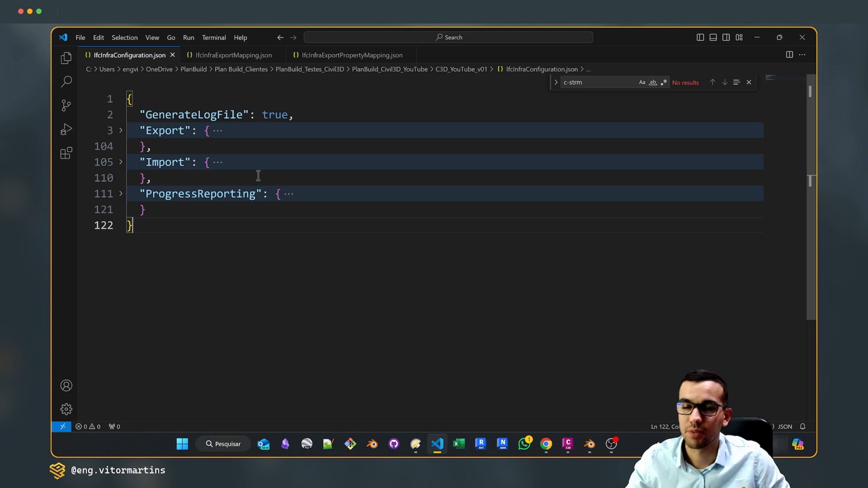
pyautogui.click(121, 130)
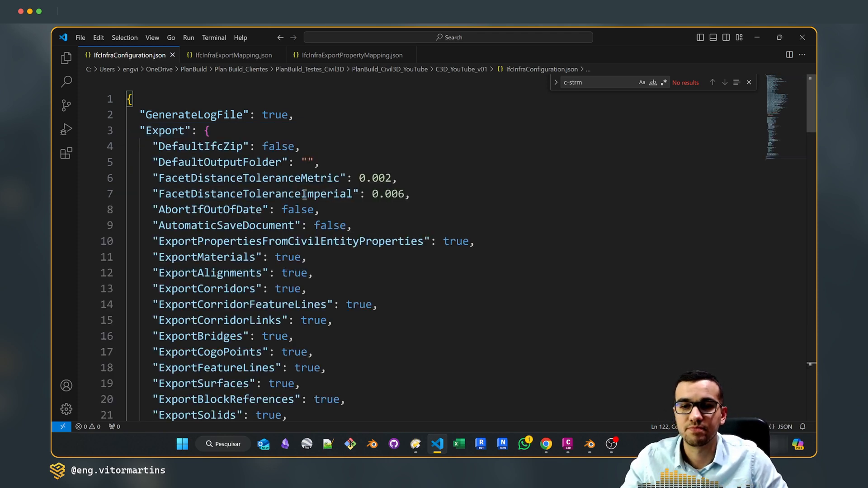
pyautogui.scroll(-2, 219, 163)
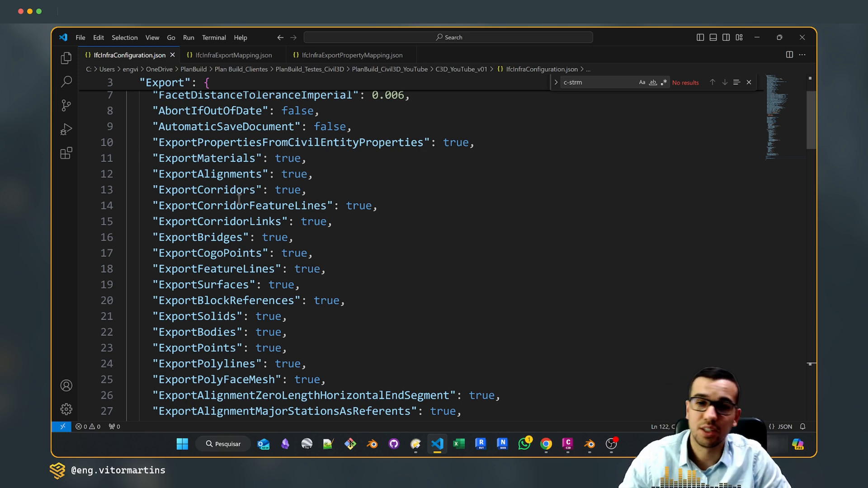
pyautogui.click(239, 175)
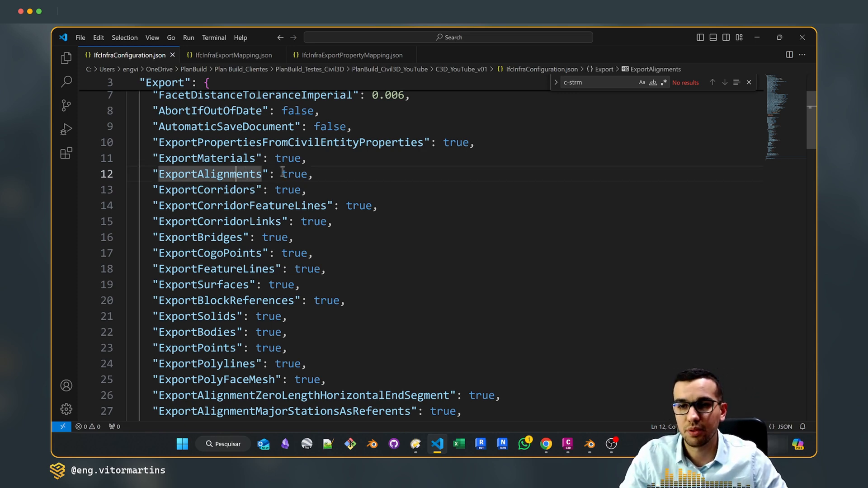
pyautogui.click(307, 175)
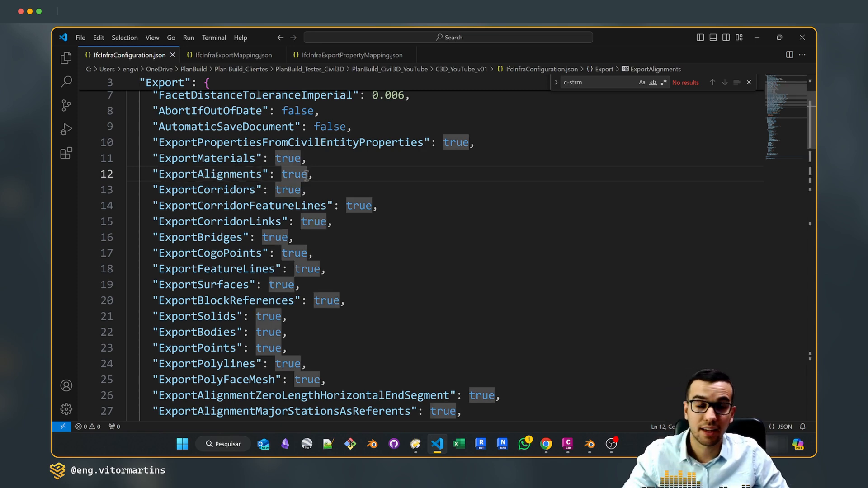
pyautogui.click(321, 190)
pyautogui.moveTo(282, 174); pyautogui.dragTo(308, 174)
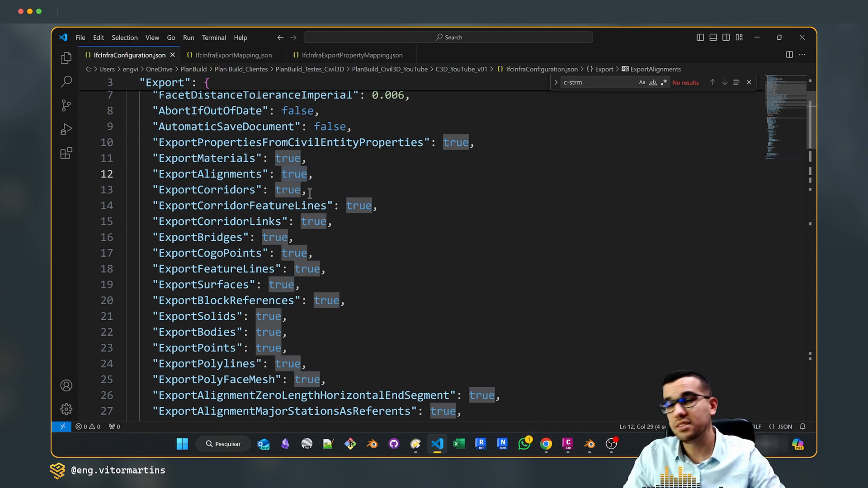
# Review the true/false switches in the Export block that control which object types are exported
pyautogui.scroll(-10, 310, 193)
pyautogui.scroll(3, 227, 213)
pyautogui.scroll(6, 227, 212)
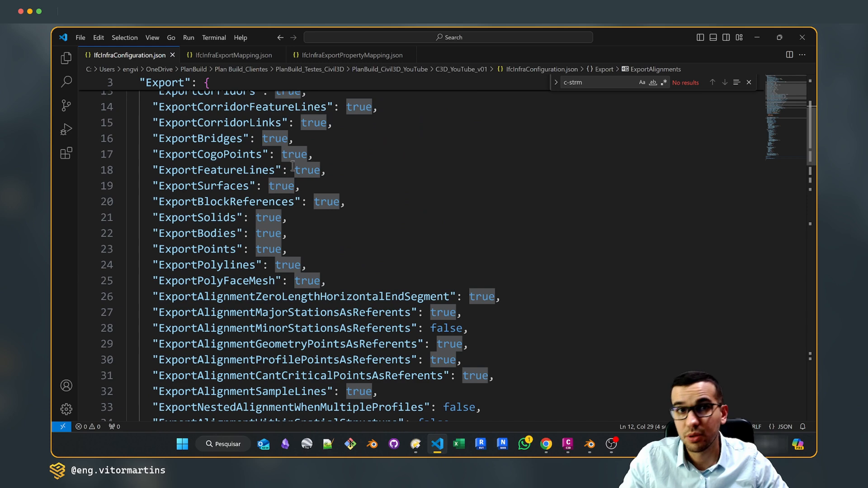
pyautogui.scroll(4, 286, 172)
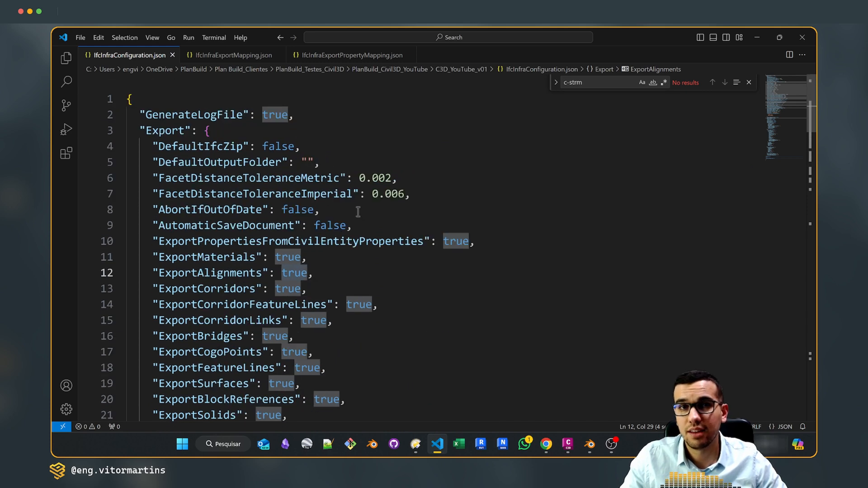
pyautogui.scroll(-2, 358, 212)
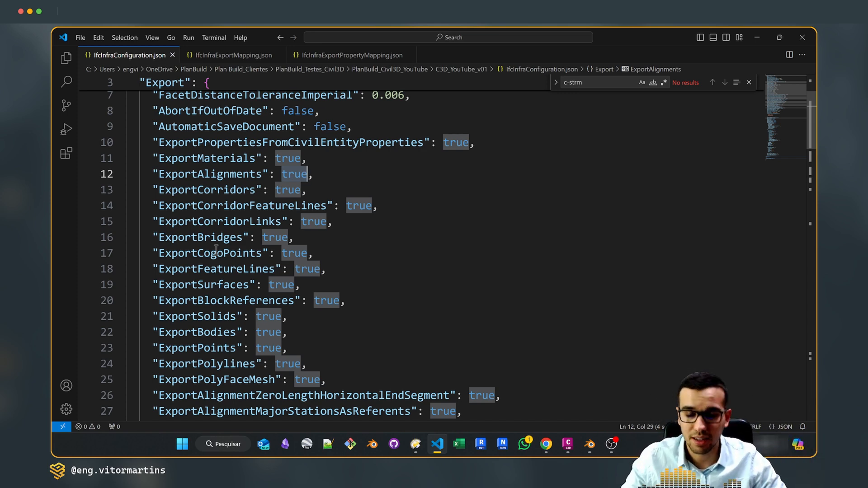
pyautogui.scroll(-4, 216, 249)
pyautogui.scroll(-1, 482, 229)
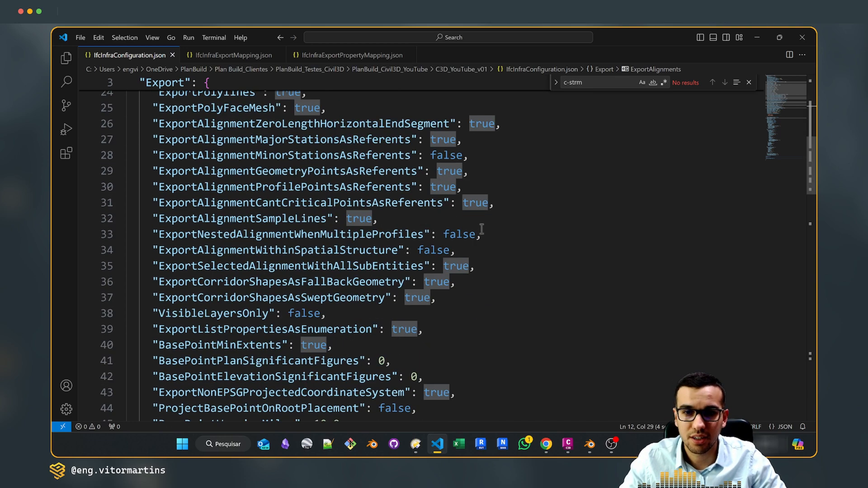
# Check the base point settings, IfcVersion and the list of supported IFC versions in the Export block
pyautogui.scroll(-2, 482, 229)
pyautogui.scroll(-6, 491, 237)
pyautogui.scroll(1, 491, 242)
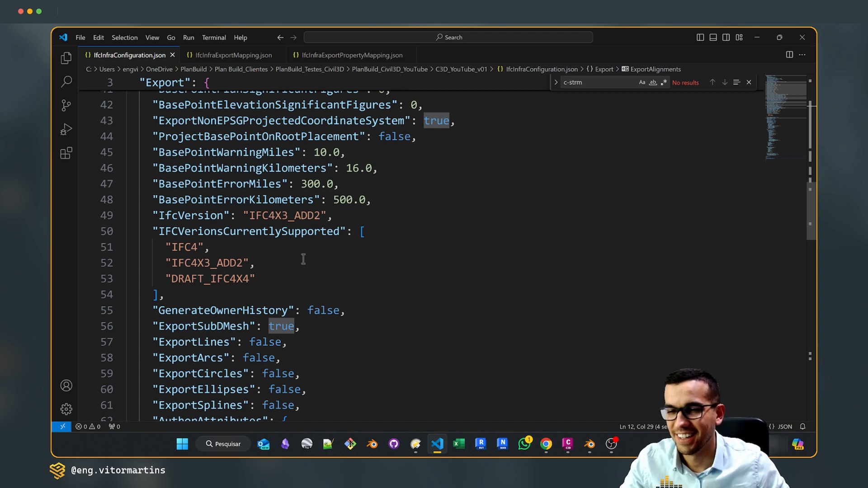
pyautogui.scroll(-2, 273, 208)
pyautogui.scroll(1, 213, 188)
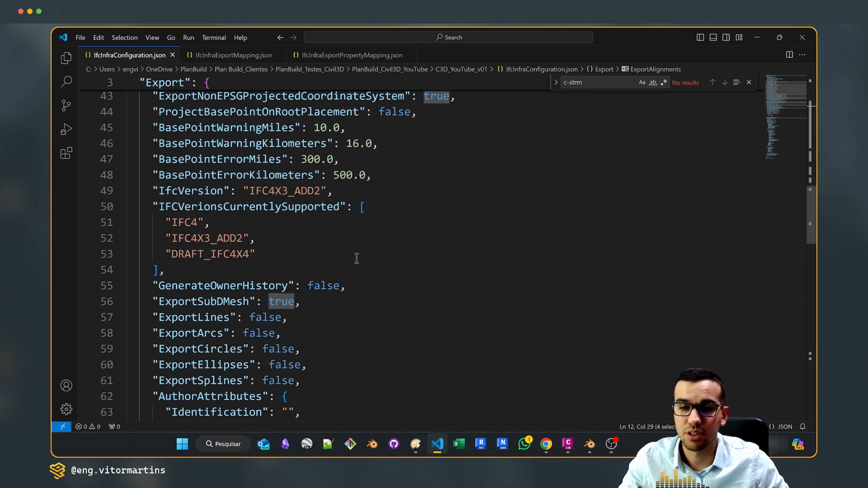
# Review the AuthorAttributes, FacilityAttributes and ProjectAttributes blocks of the configuration file
pyautogui.scroll(-2, 351, 253)
pyautogui.scroll(-2, 366, 248)
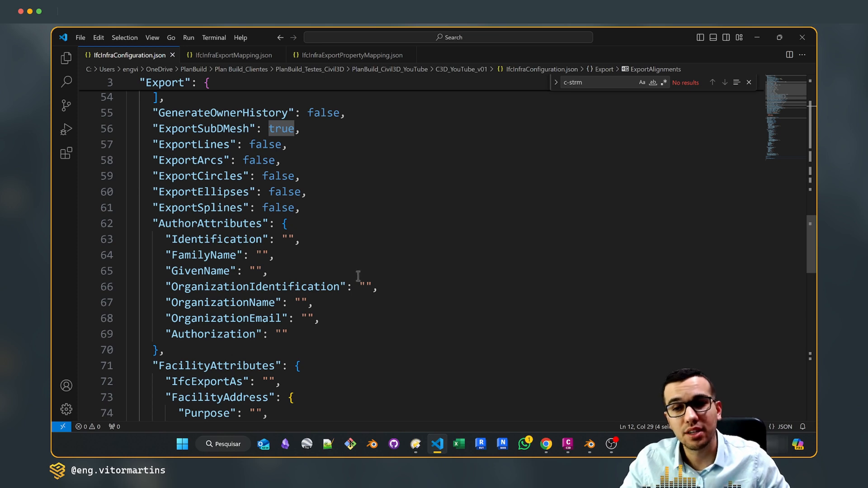
pyautogui.scroll(-1, 389, 257)
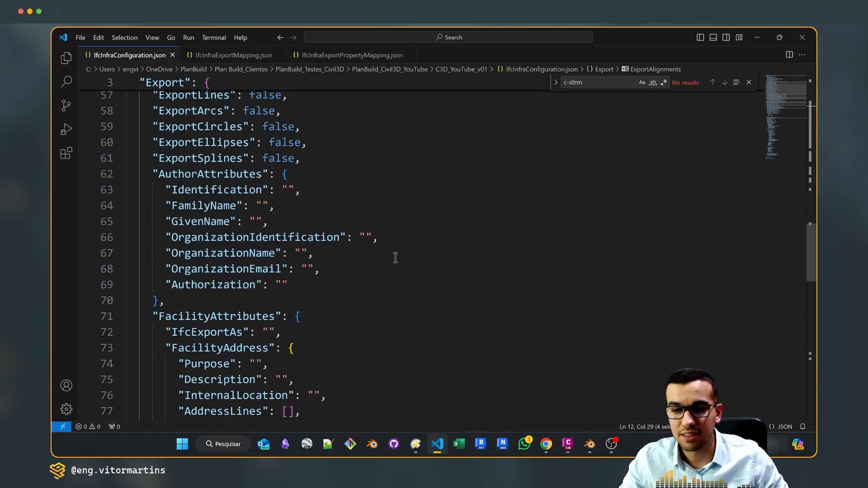
pyautogui.scroll(-2, 395, 258)
pyautogui.scroll(-3, 395, 258)
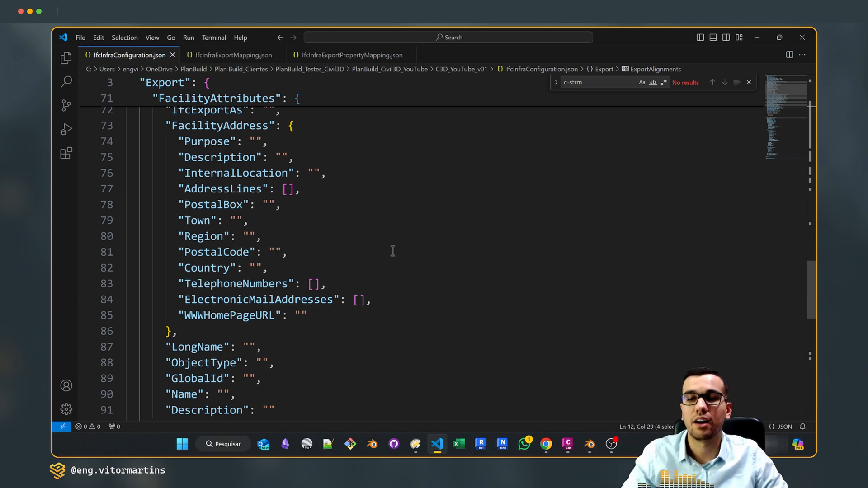
pyautogui.scroll(-2, 392, 251)
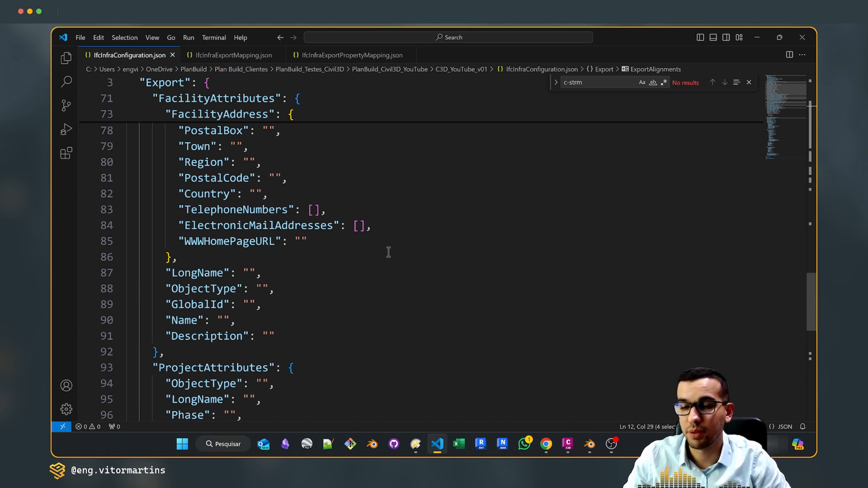
pyautogui.scroll(-2, 388, 251)
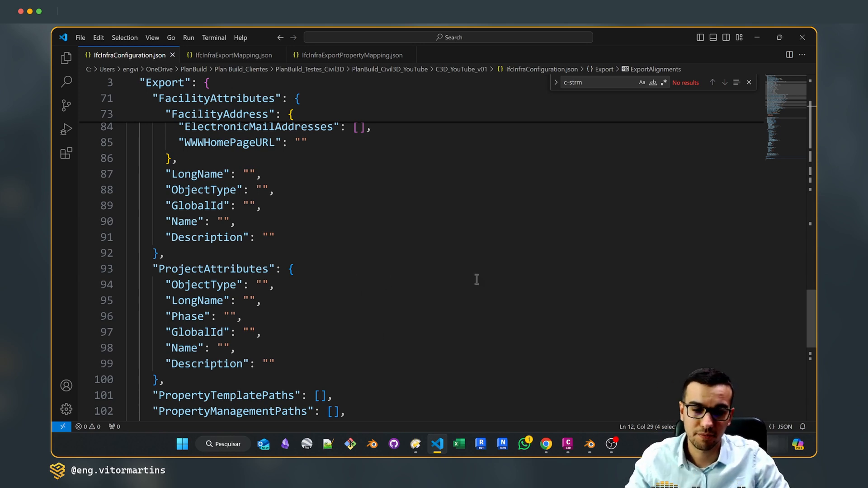
# Switch to Excalidraw and view the notes under Save Config on what is exported or not
pyautogui.moveTo(547, 443)
pyautogui.click(586, 407)
pyautogui.scroll(-4, 446, 294)
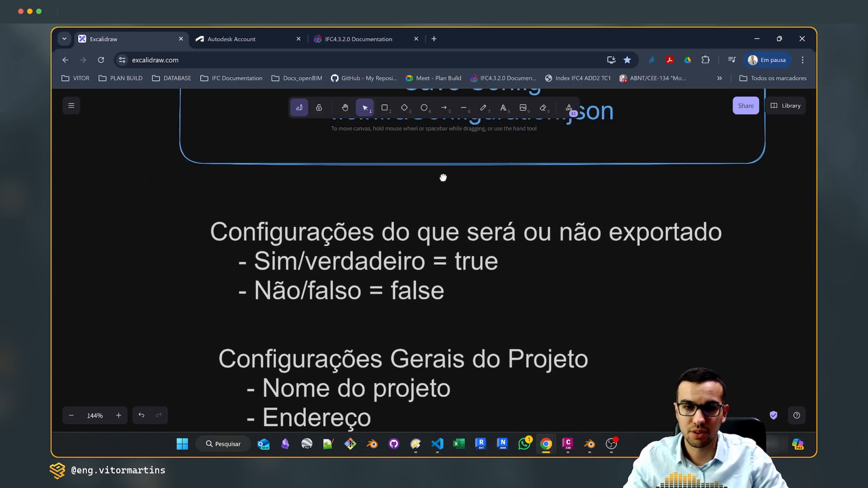
pyautogui.keyDown('ctrl'); pyautogui.scroll(-2, 415, 202); pyautogui.keyUp('ctrl')
pyautogui.moveTo(416, 197); pyautogui.dragTo(411, 256, button='middle')
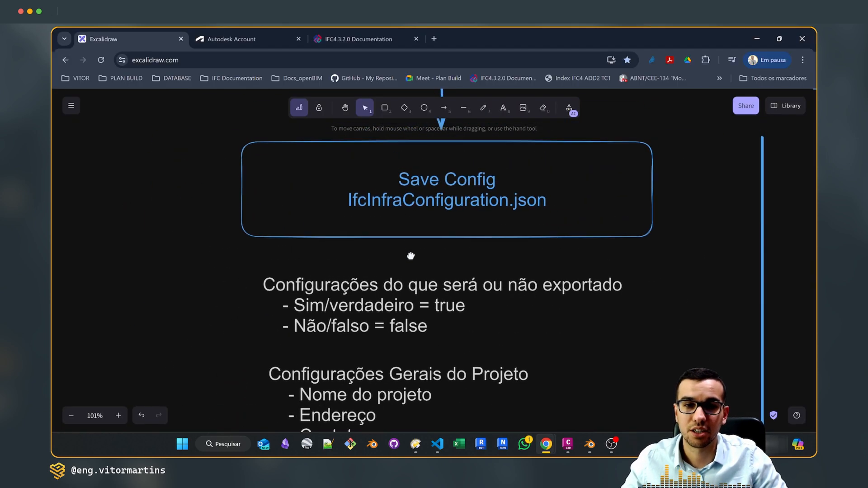
pyautogui.scroll(-1, 392, 258)
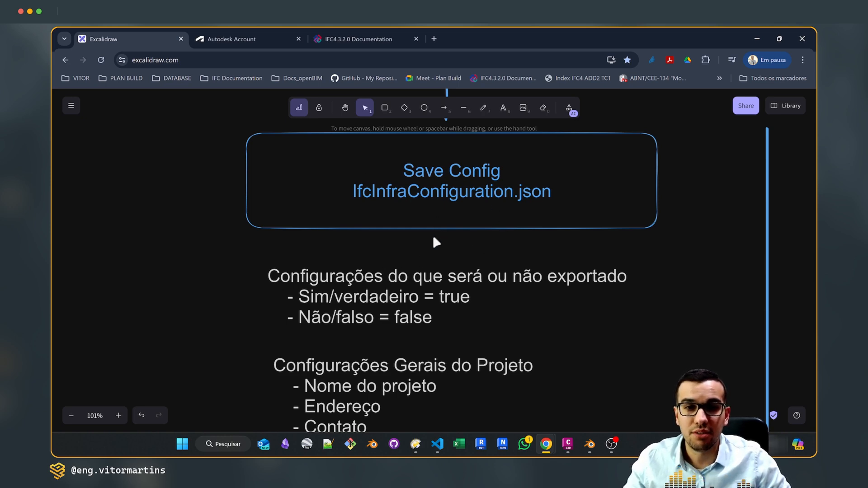
# Examine the diagram's notes on general project settings and the IFC version, and return to the Save Config box
pyautogui.moveTo(434, 227); pyautogui.dragTo(389, 385, button='middle')
pyautogui.moveTo(640, 95); pyautogui.dragTo(413, 410, button='middle')
pyautogui.moveTo(685, 317); pyautogui.dragTo(556, 248, button='middle')
pyautogui.moveTo(183, 337); pyautogui.dragTo(444, 141, button='middle')
pyautogui.moveTo(269, 412); pyautogui.dragTo(343, 233, button='middle')
pyautogui.moveTo(351, 415); pyautogui.dragTo(387, 255, button='middle')
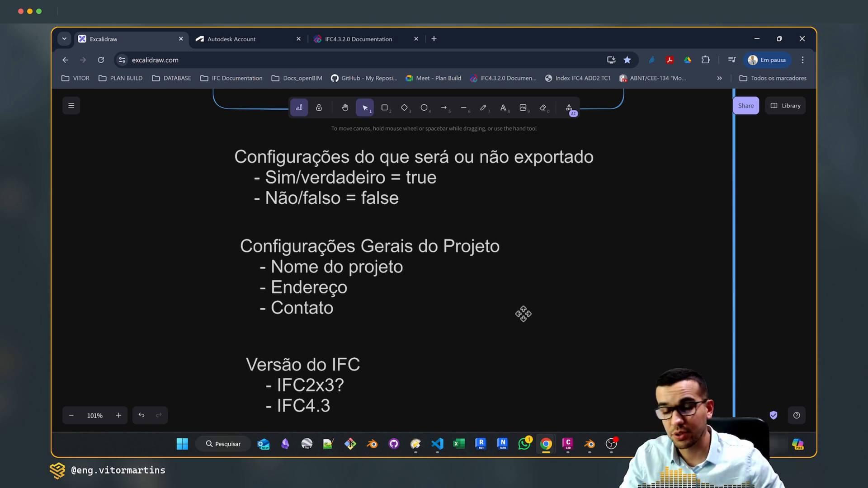
pyautogui.scroll(3, 543, 321)
pyautogui.scroll(2, 543, 321)
# Switch to VS Code and open IfcInfraExportMapping.json at its first line
pyautogui.moveTo(444, 438)
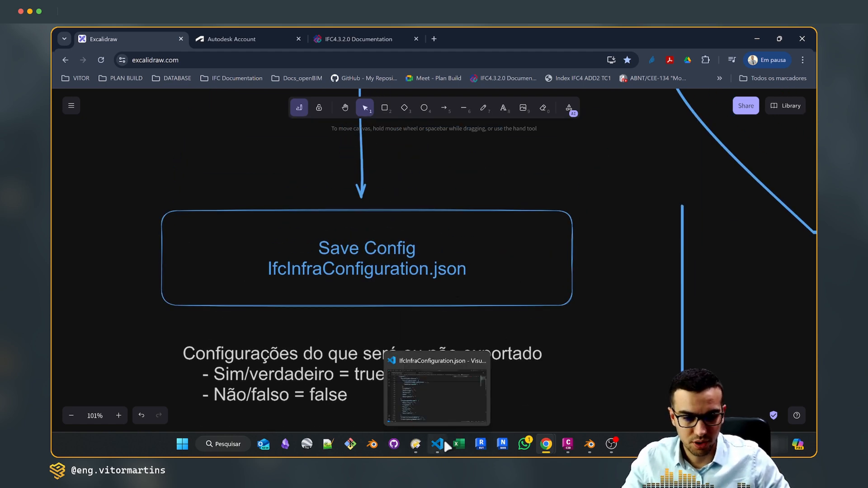
pyautogui.click(447, 401)
pyautogui.click(217, 57)
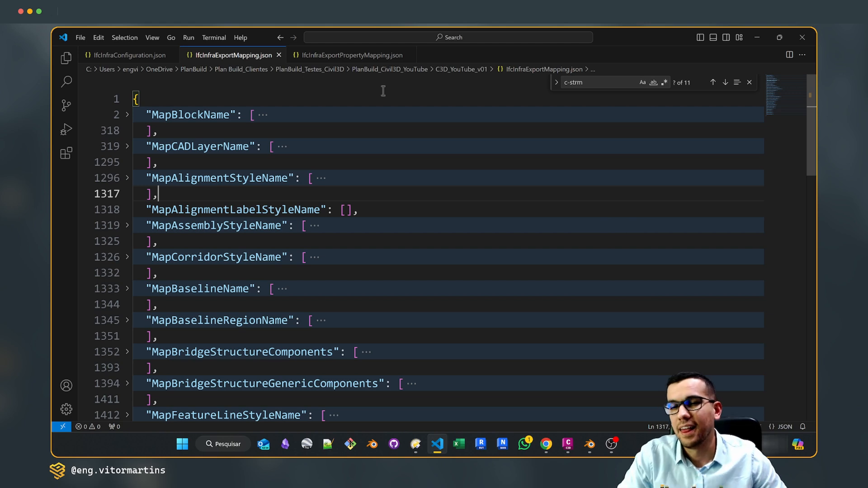
pyautogui.scroll(-1, 241, 217)
pyautogui.hotkey('ctrl', 'Home')
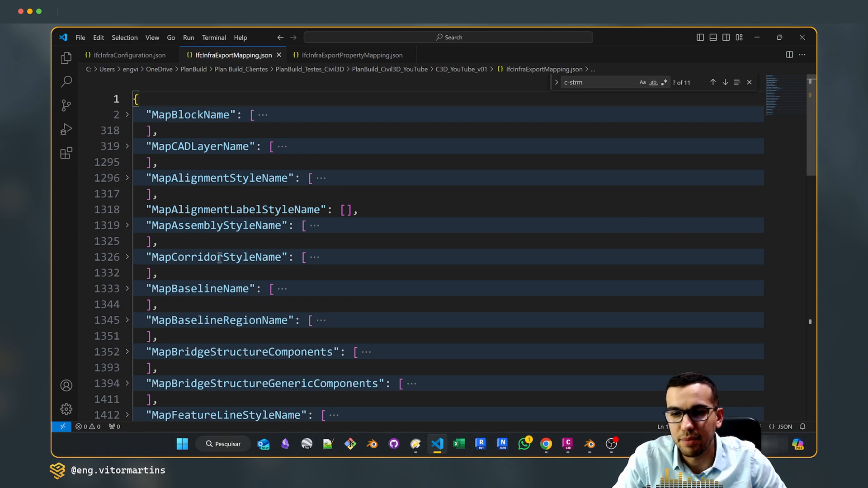
# Review the collapsed mapping categories in the export mapping file, from MapBlockName down to the pressure network styles
pyautogui.scroll(-2, 234, 255)
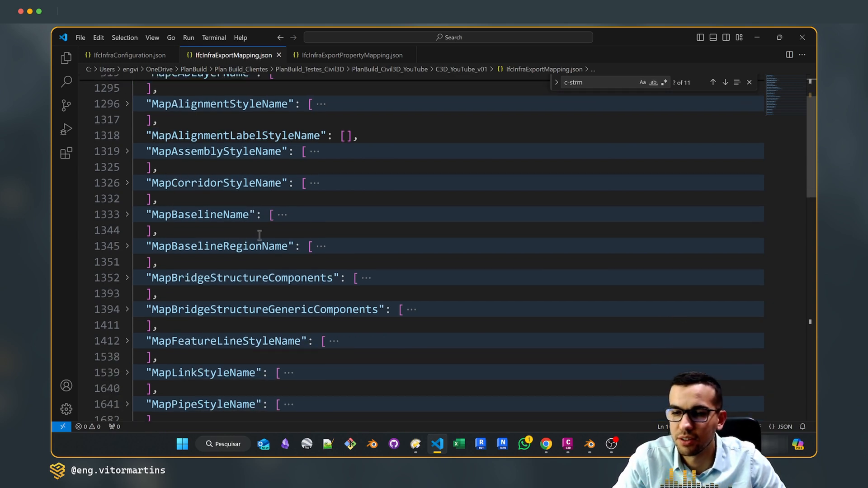
pyautogui.scroll(-1, 228, 279)
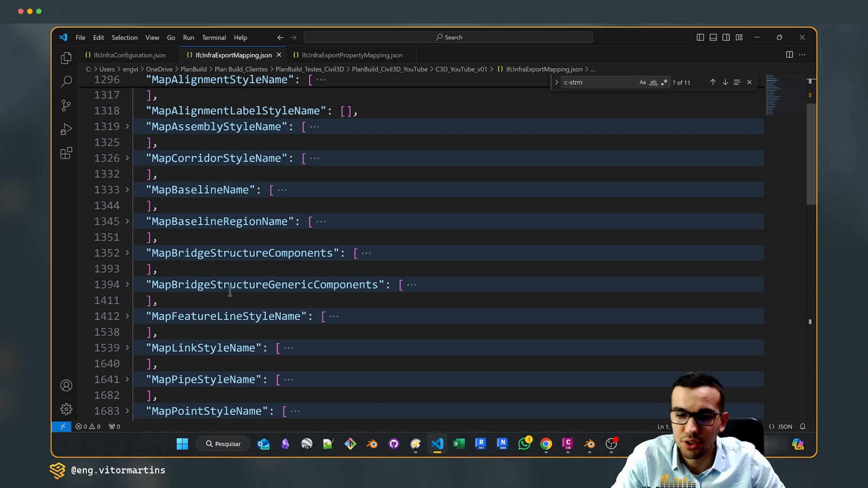
pyautogui.scroll(-2, 230, 288)
pyautogui.scroll(-4, 207, 325)
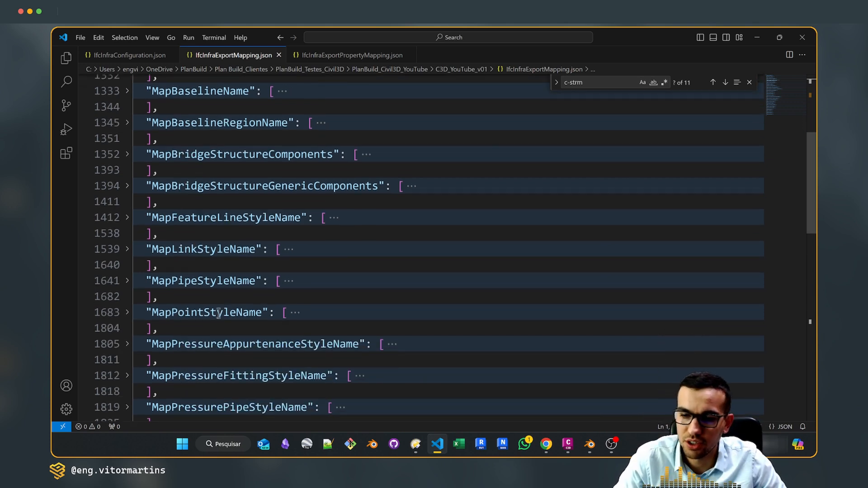
pyautogui.scroll(6, 214, 318)
pyautogui.scroll(2, 214, 318)
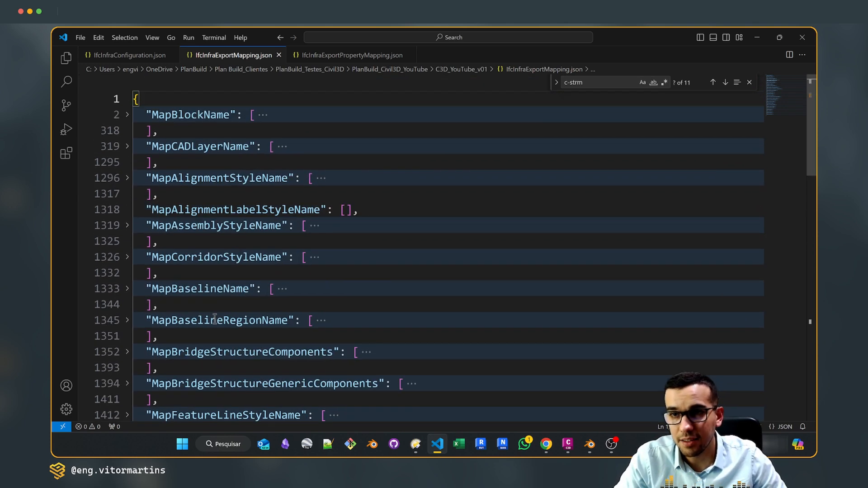
pyautogui.scroll(-3, 206, 224)
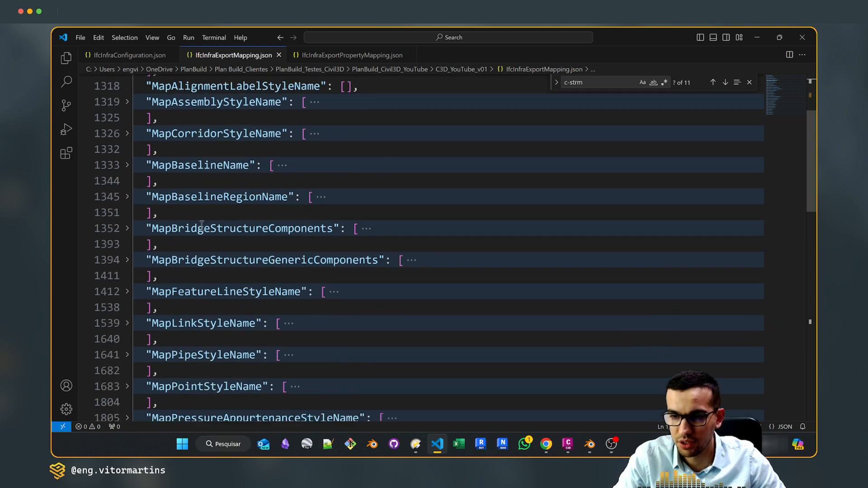
pyautogui.scroll(3, 208, 234)
# Expand the MapCADLayerName block and inspect its layer entries with their Name, IfcExportAs and Export fields
pyautogui.click(191, 145)
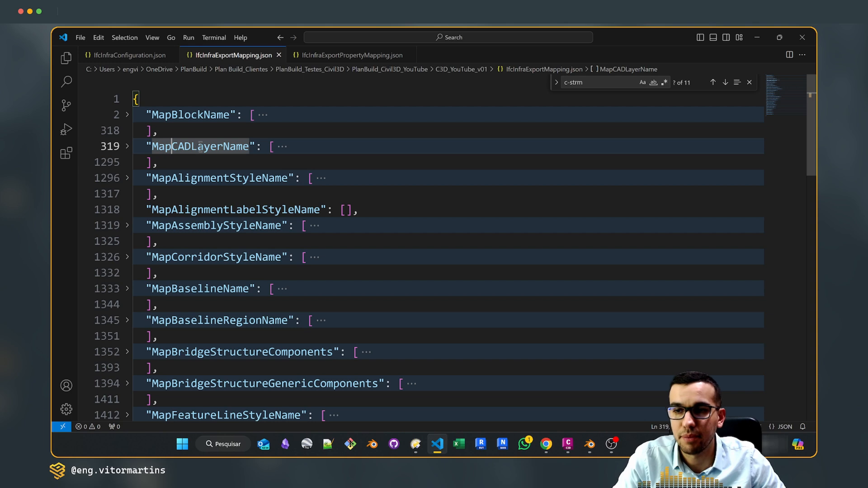
pyautogui.click(127, 147)
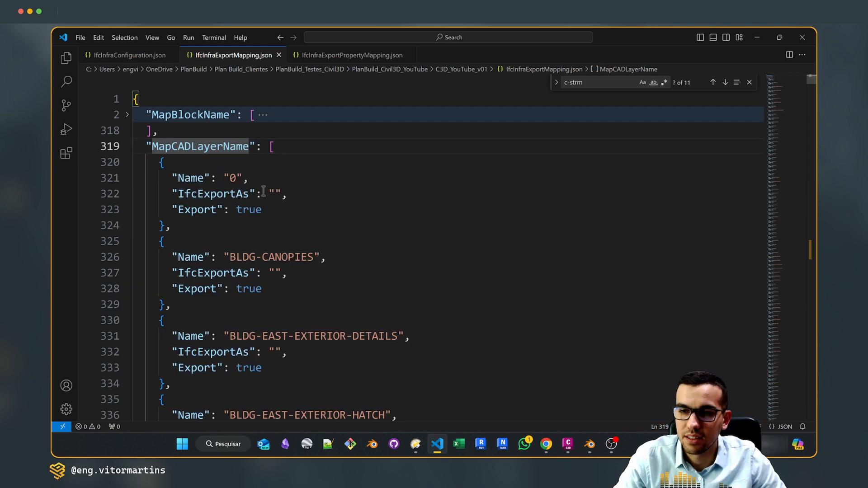
pyautogui.scroll(-2, 324, 202)
pyautogui.scroll(1, 321, 206)
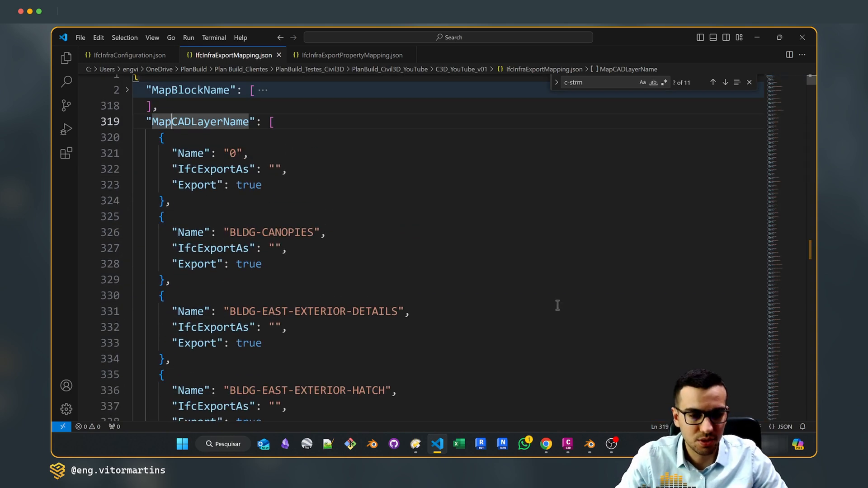
# Switch to Civil 3D and select the storm sewer pipe Pipe - (11) to check which layer it is on
pyautogui.click(567, 444)
pyautogui.click(458, 192)
pyautogui.scroll(10, 394, 236)
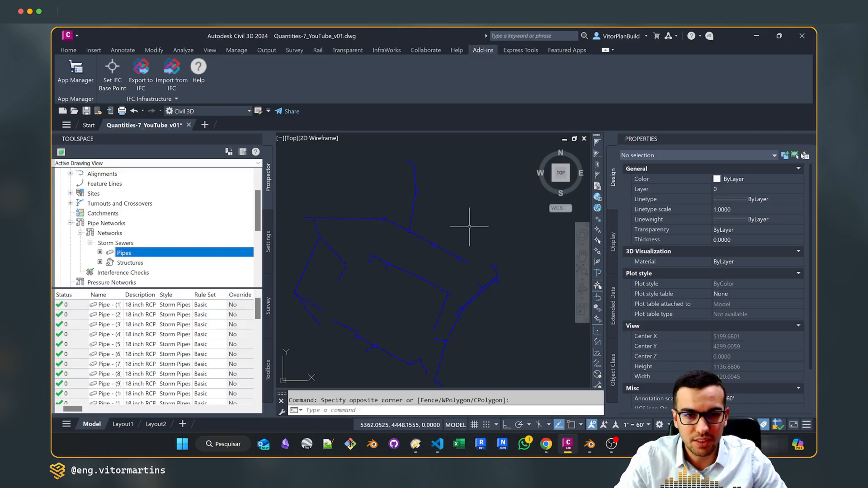
pyautogui.click(395, 236)
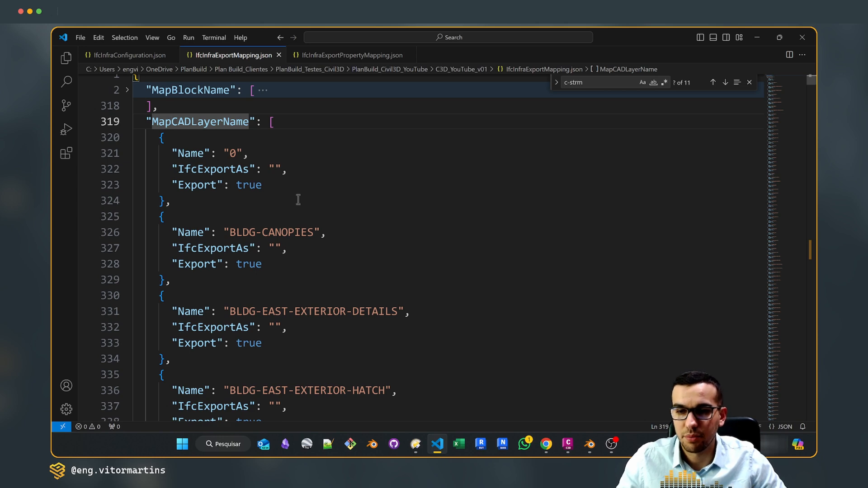
# Return to the export mapping file in VS Code and examine the Name and IfcExportAs fields of the BLDG-CANOPIES and BLDG-EAST-EXTERIOR-DETAILS entries
pyautogui.scroll(-1, 298, 200)
pyautogui.moveTo(230, 207); pyautogui.dragTo(315, 204)
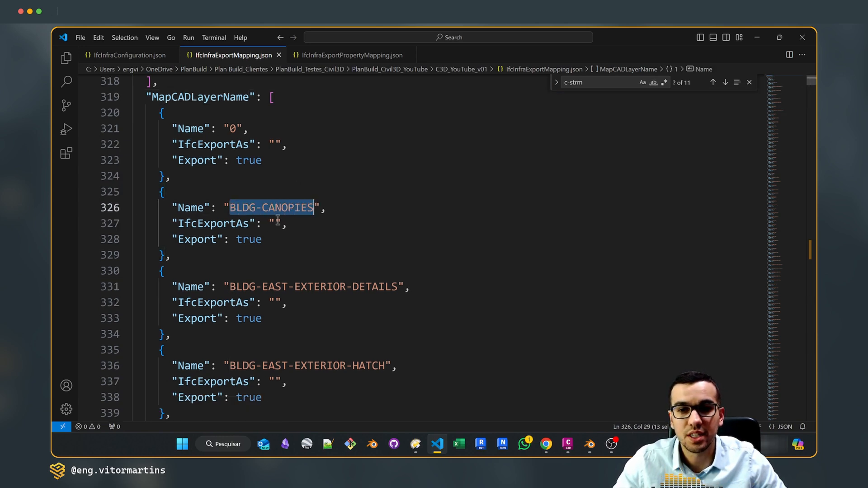
pyautogui.click(275, 223)
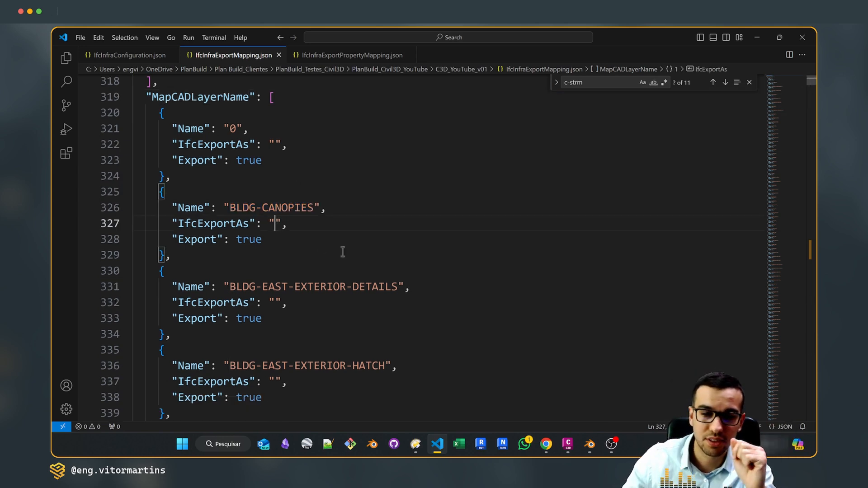
pyautogui.click(274, 301)
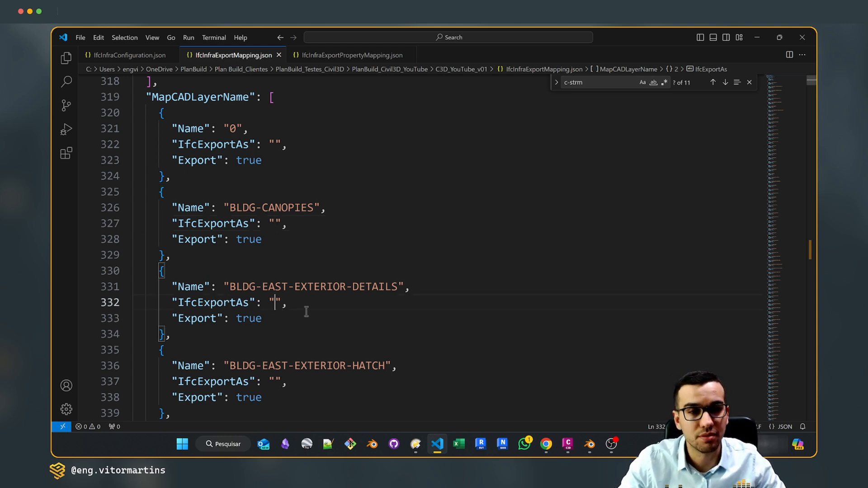
# Try setting Export to false for the BLDG-CANOPIES layer entry, and undo the edit
pyautogui.doubleClick(261, 243)
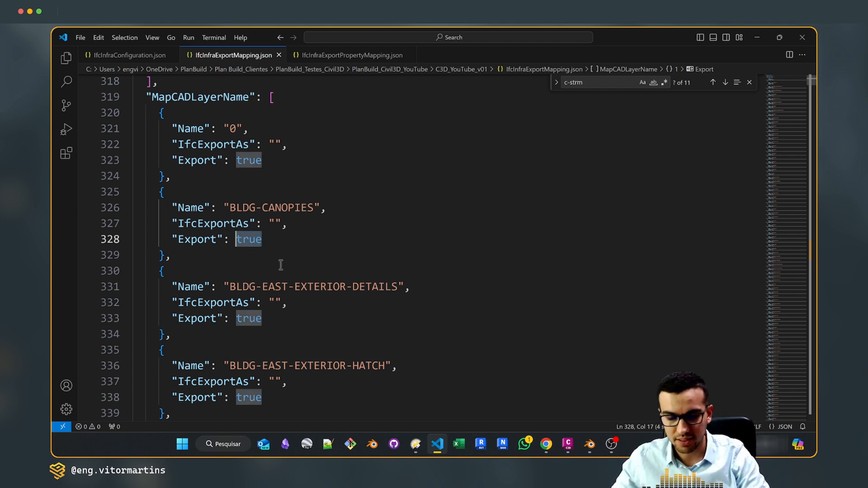
pyautogui.write('false')
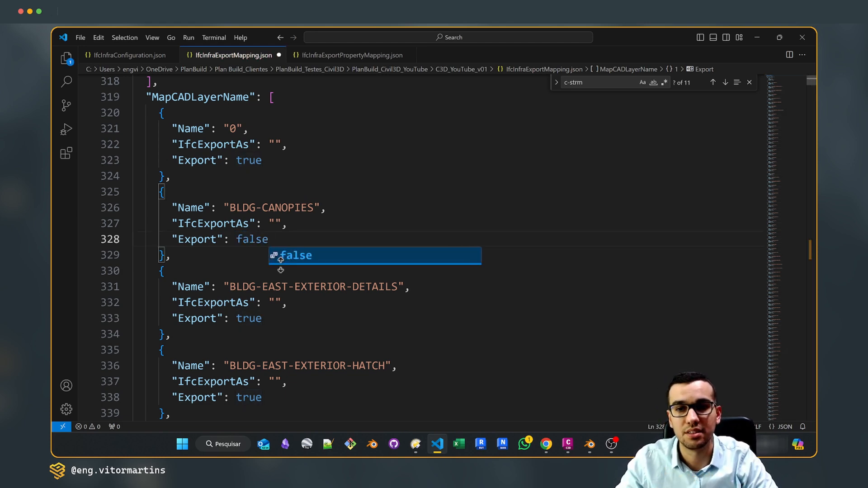
pyautogui.hotkey('ctrl', 'z')
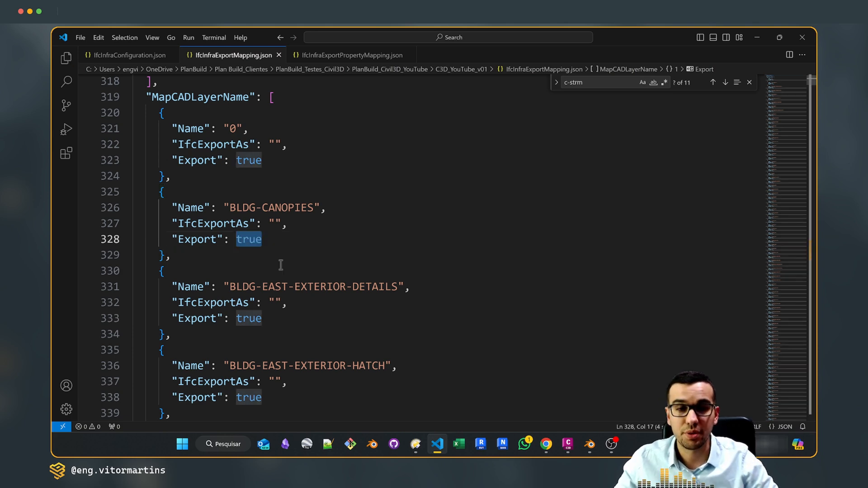
pyautogui.click(281, 265)
# Collapse the MapCADLayerName block and look through the style mapping categories to locate MapPipeStyleName
pyautogui.scroll(1, 216, 157)
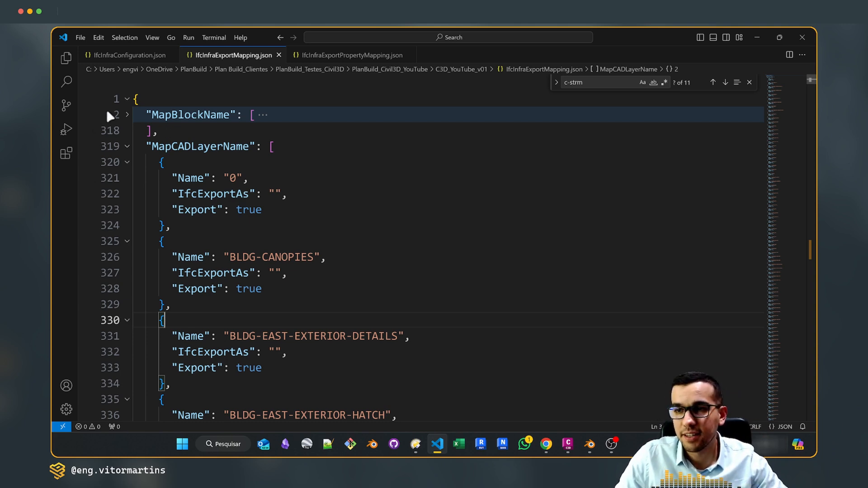
pyautogui.click(127, 146)
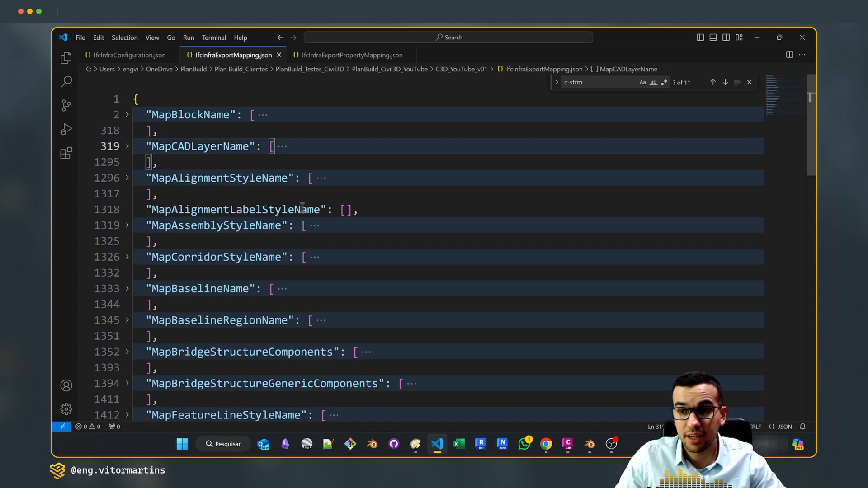
pyautogui.scroll(-2, 256, 189)
pyautogui.scroll(-8, 257, 190)
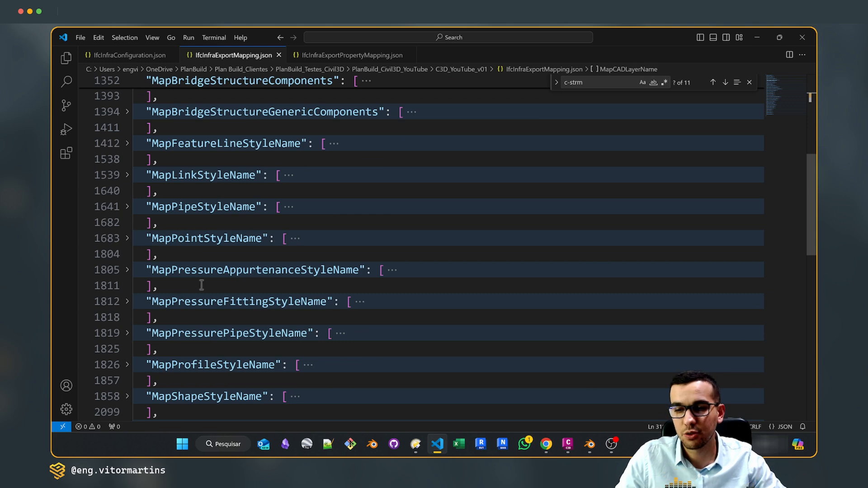
pyautogui.scroll(-2, 192, 257)
pyautogui.scroll(7, 198, 226)
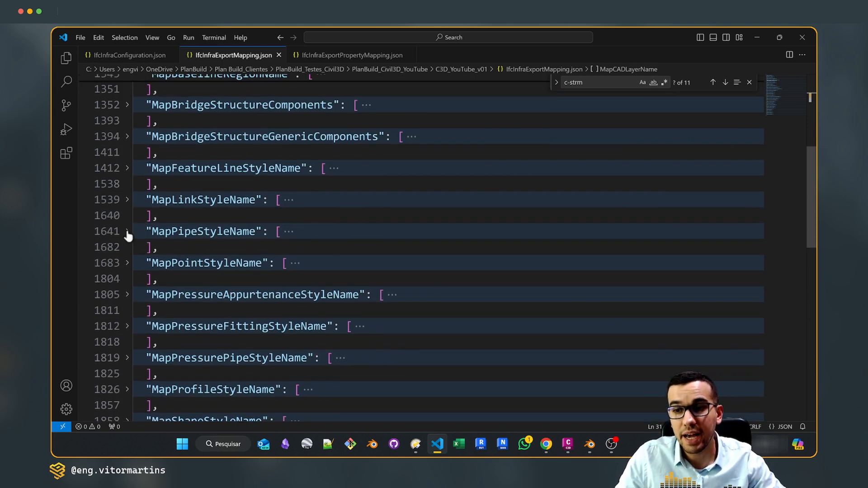
# Expand the MapPipeStyleName block, inspect its pipe style entries and their IFC classes, and collapse it again
pyautogui.click(127, 232)
pyautogui.scroll(-1, 190, 221)
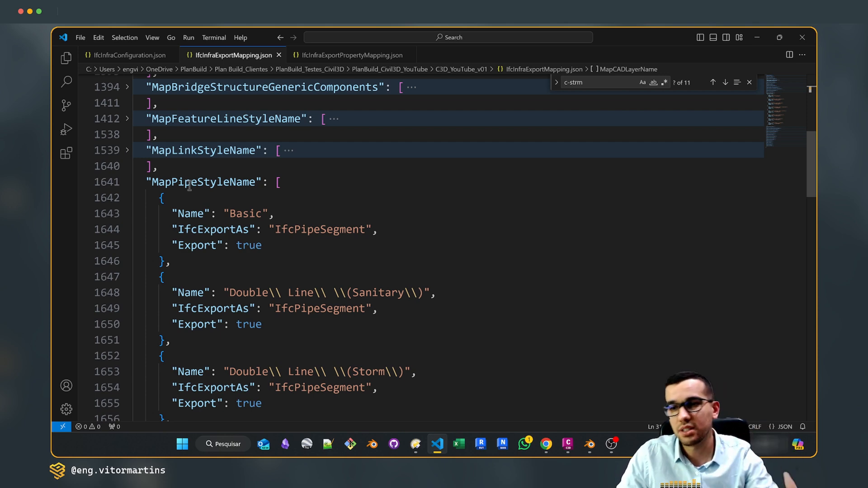
pyautogui.click(127, 182)
# Review the remaining collapsed mapping categories, and briefly reopen the MapCADLayerName entries before folding them again
pyautogui.scroll(-2, 201, 285)
pyautogui.scroll(-2, 201, 285)
pyautogui.scroll(6, 211, 290)
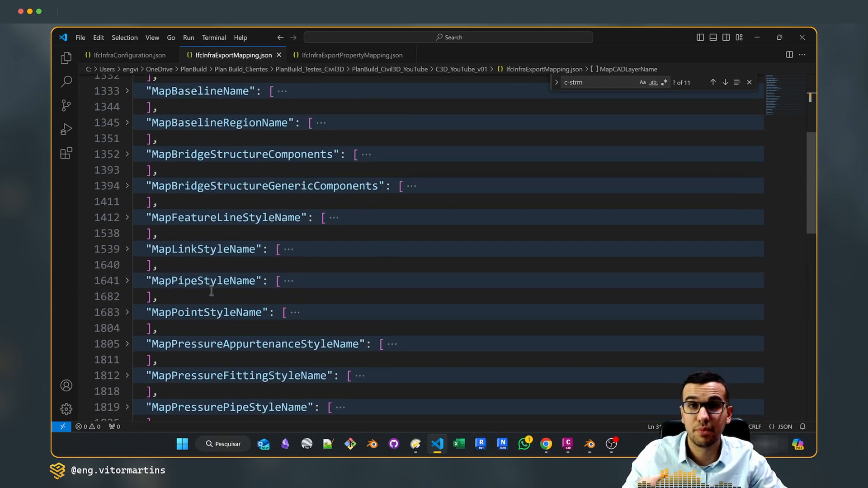
pyautogui.scroll(3, 211, 291)
pyautogui.scroll(2, 197, 280)
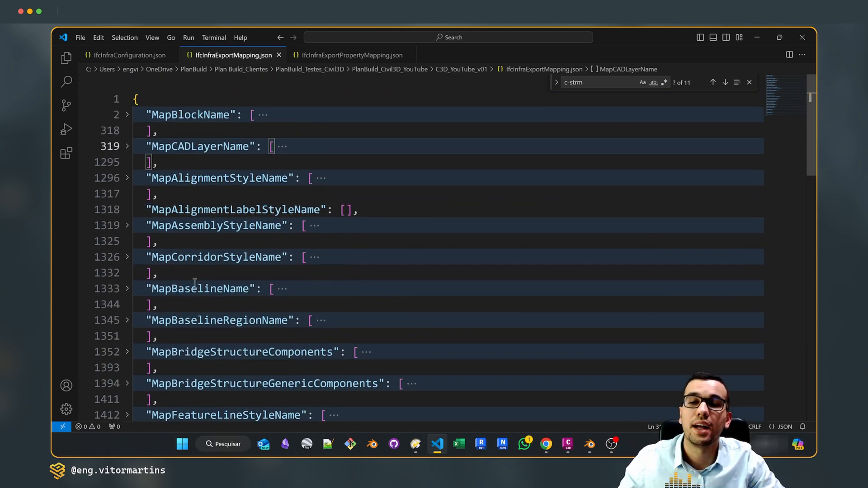
pyautogui.click(127, 146)
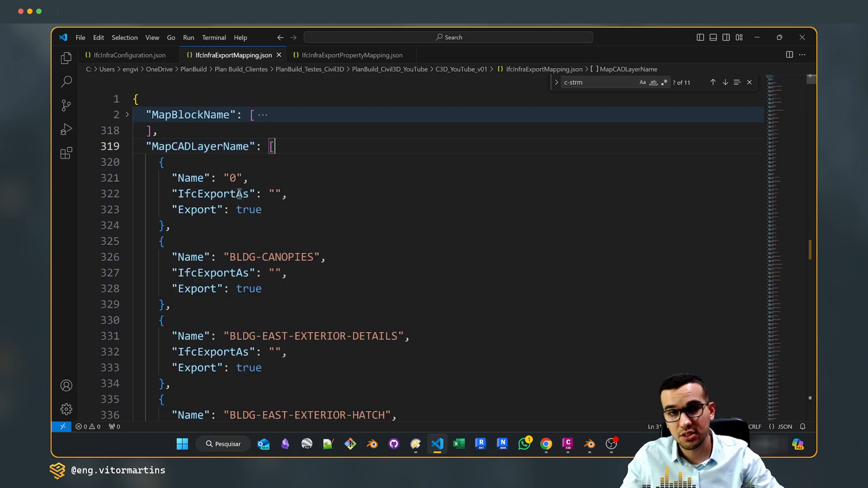
pyautogui.click(126, 147)
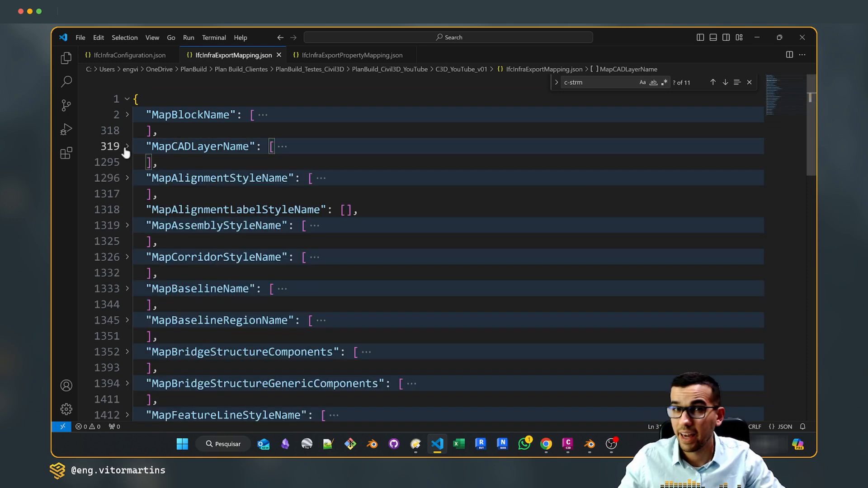
# Switch to the Excalidraw diagram in Chrome and view the Save Mapping box with the mapping names listed beneath it
pyautogui.click(596, 393)
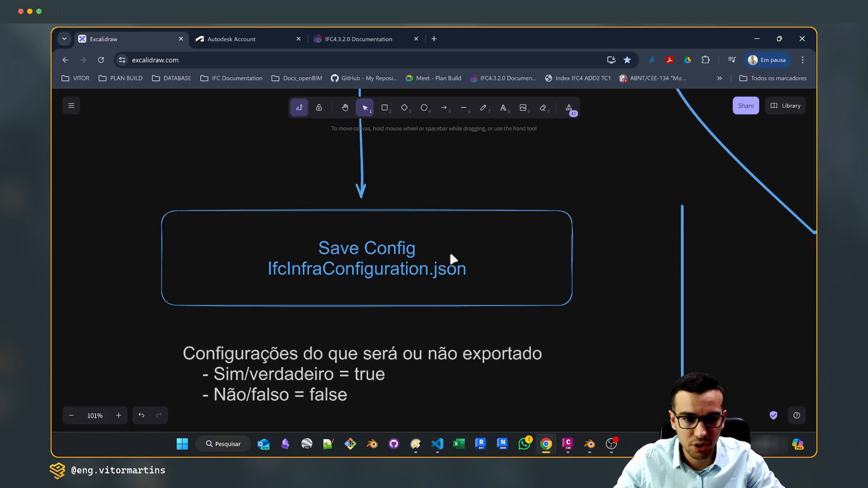
pyautogui.scroll(-2, 490, 294)
pyautogui.hscroll(10, 461, 281)
pyautogui.scroll(3, 389, 263)
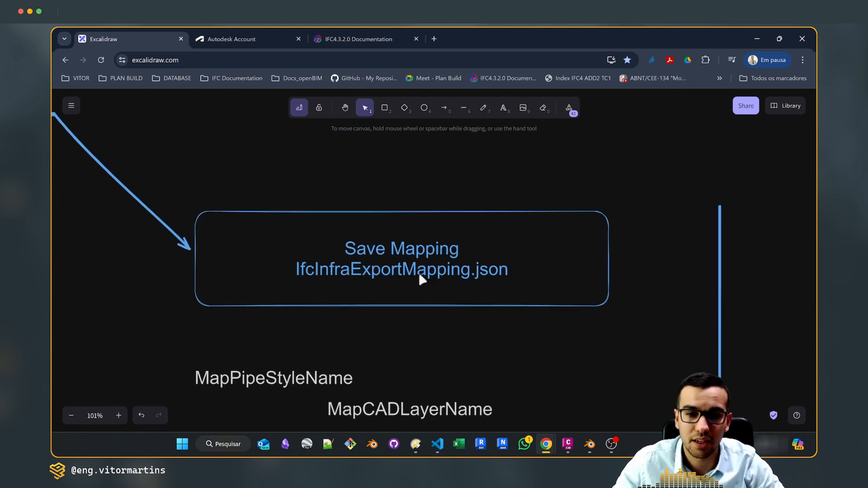
pyautogui.scroll(-4, 416, 301)
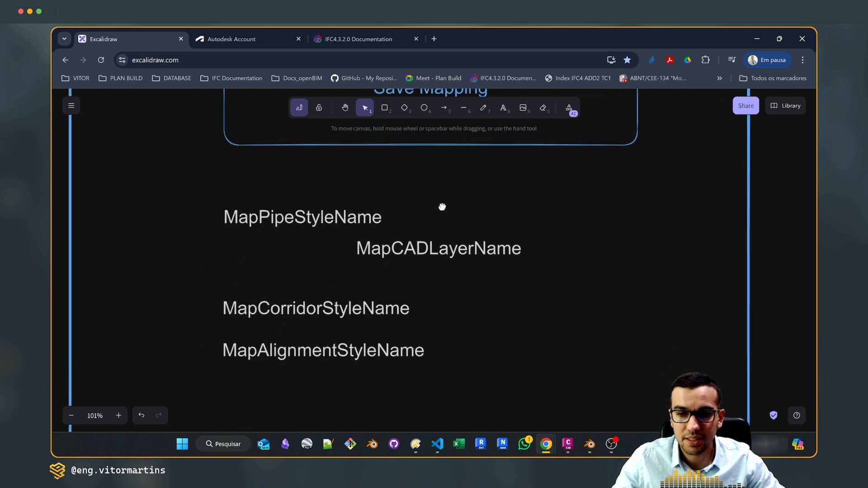
# Shift the MapCADLayerName label slightly within the Save Mapping notes, and point out the pipe, layer, corridor and alignment mapping labels
pyautogui.moveTo(392, 240); pyautogui.dragTo(363, 247)
pyautogui.click(285, 248)
pyautogui.hscroll(-1, 294, 252)
pyautogui.scroll(1, 294, 252)
pyautogui.click(315, 216)
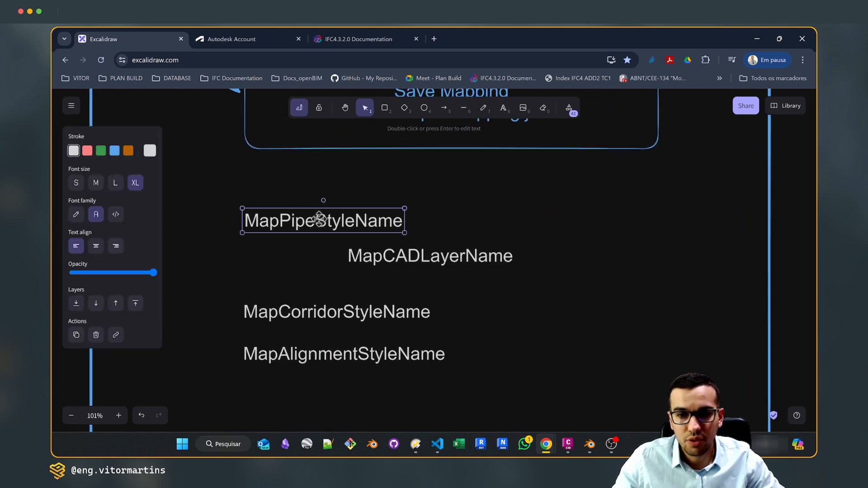
pyautogui.click(401, 255)
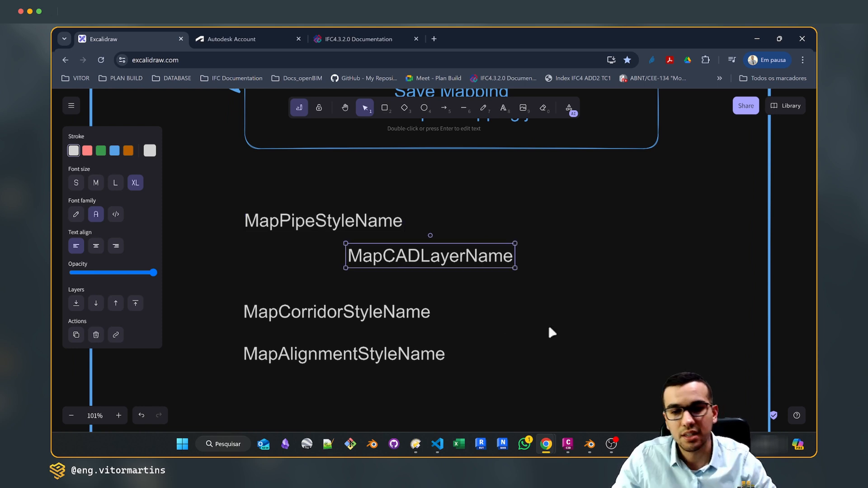
pyautogui.click(398, 319)
pyautogui.click(305, 359)
pyautogui.moveTo(315, 379); pyautogui.dragTo(348, 322, button='middle')
pyautogui.click(353, 357)
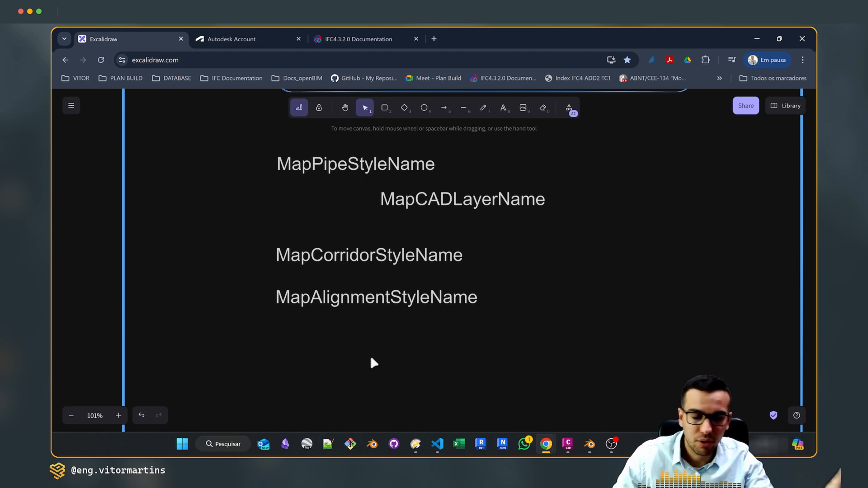
# Switch to Civil 3D, select the storm pipe Pipe - (11) to review its style and layer, and clear the selection
pyautogui.click(568, 444)
pyautogui.click(423, 223)
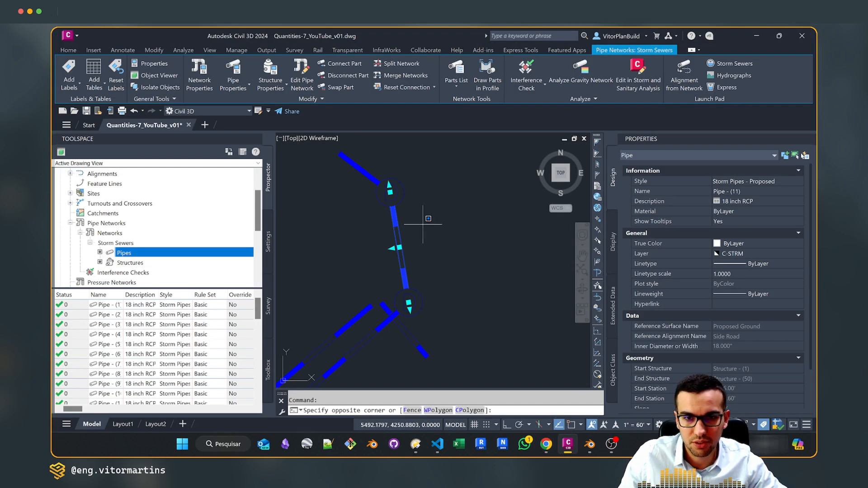
pyautogui.press('Escape')
pyautogui.press('Escape')
pyautogui.click(393, 213)
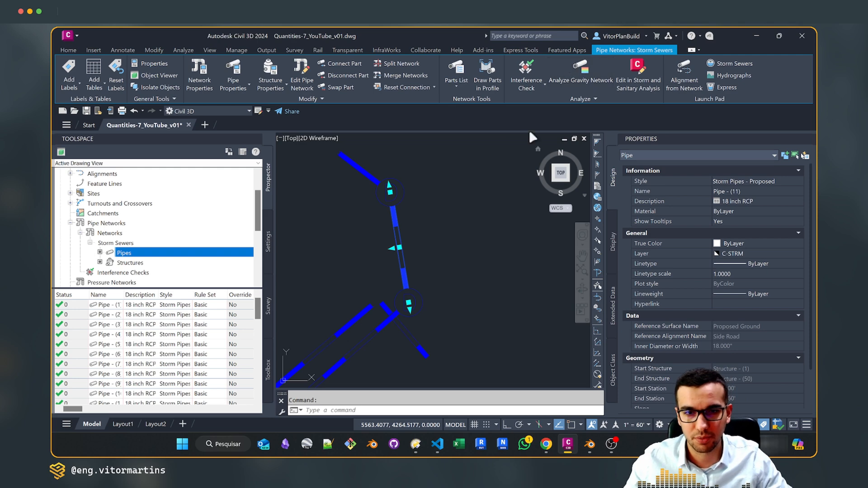
pyautogui.press('Escape')
pyautogui.click(421, 216)
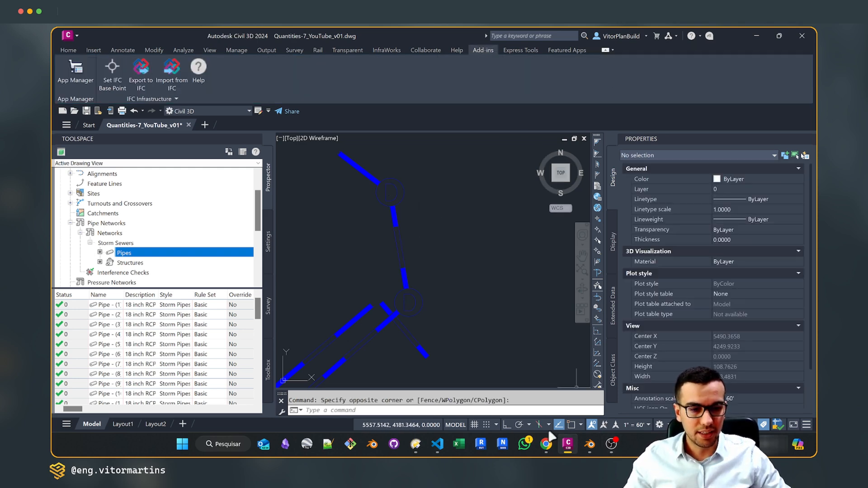
# Check the collapsed mapping categories in VS Code, and return to the diagram's Save Mapping box in Chrome
pyautogui.click(437, 444)
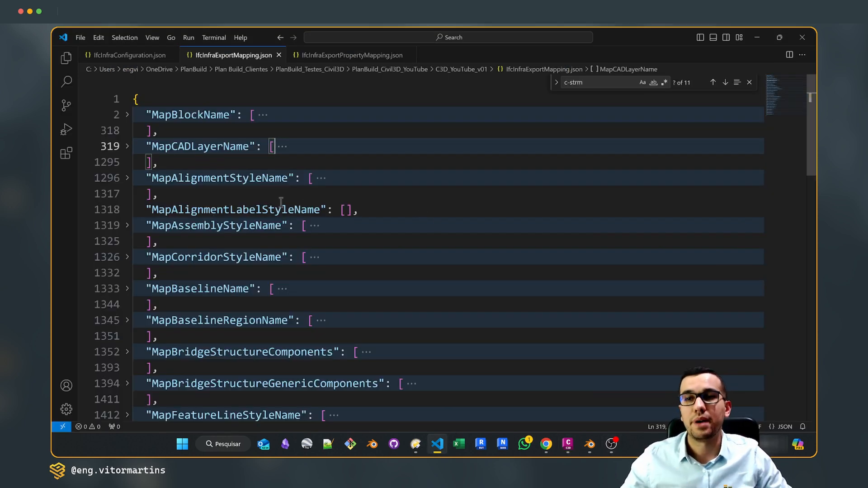
pyautogui.click(546, 444)
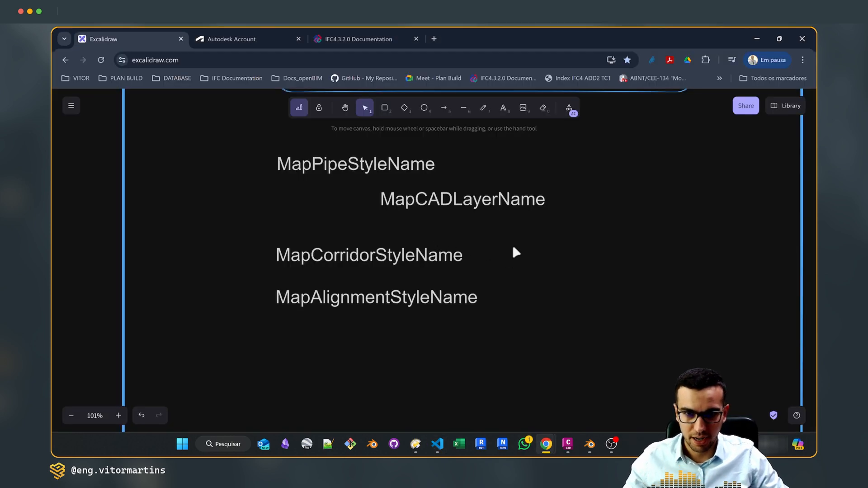
pyautogui.scroll(5, 517, 252)
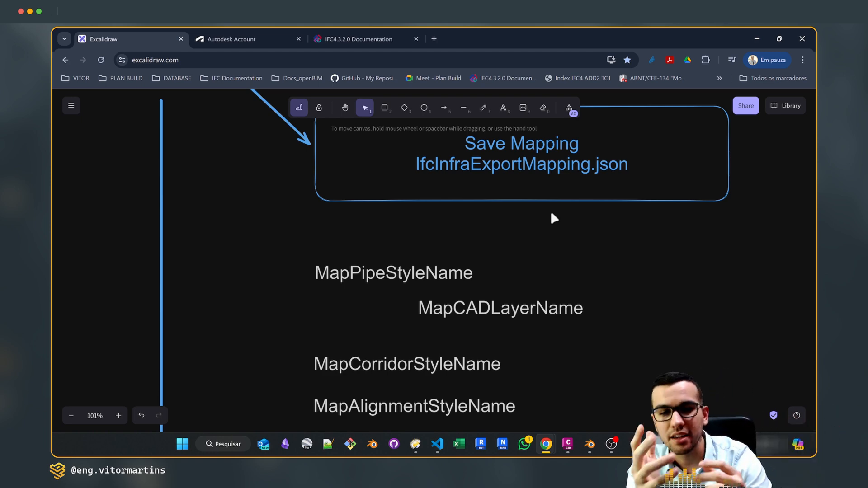
# Move the MapPipeStyleName label slightly upward, farther from the MapCADLayerName label, and deselect it
pyautogui.click(416, 271)
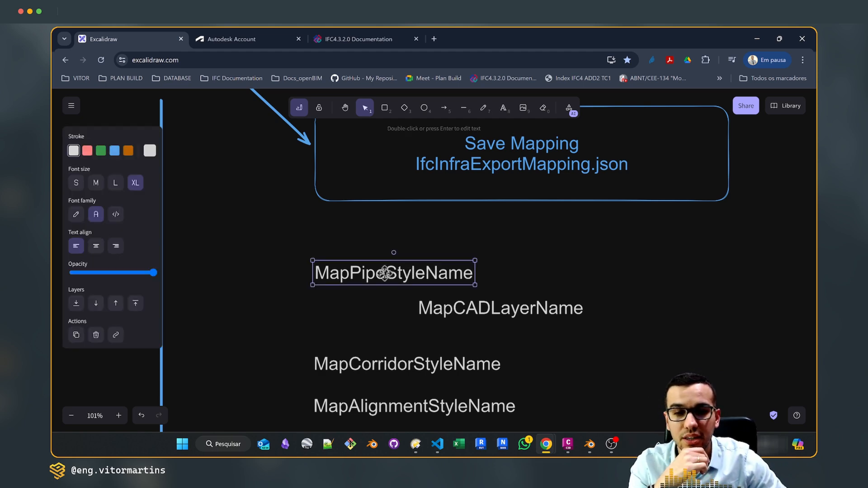
pyautogui.moveTo(397, 271); pyautogui.dragTo(401, 260)
pyautogui.click(510, 260)
pyautogui.click(400, 259)
pyautogui.click(497, 262)
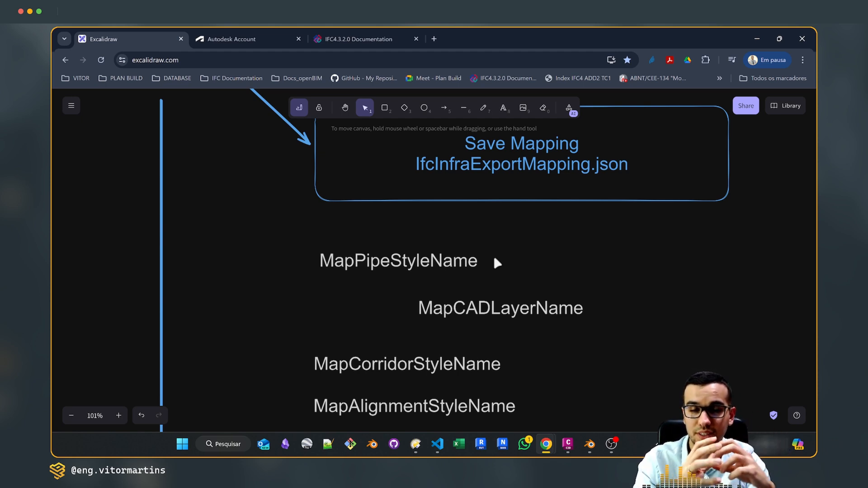
# Switch to VS Code and open the IfcInfraExportPropertyMapping.json file
pyautogui.click(437, 444)
pyautogui.click(322, 54)
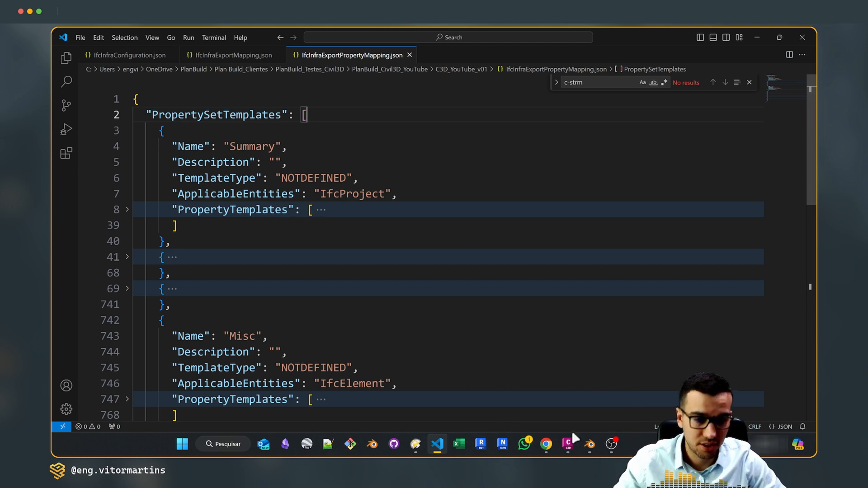
# Switch to Civil 3D, select the storm pipe Pipe - (11), and collapse its Information, General, Data and Geometry property groups
pyautogui.click(567, 444)
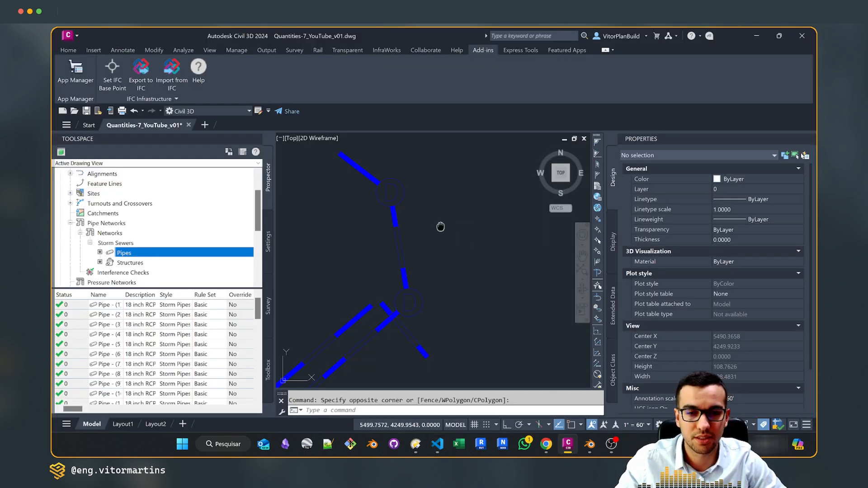
pyautogui.click(400, 208)
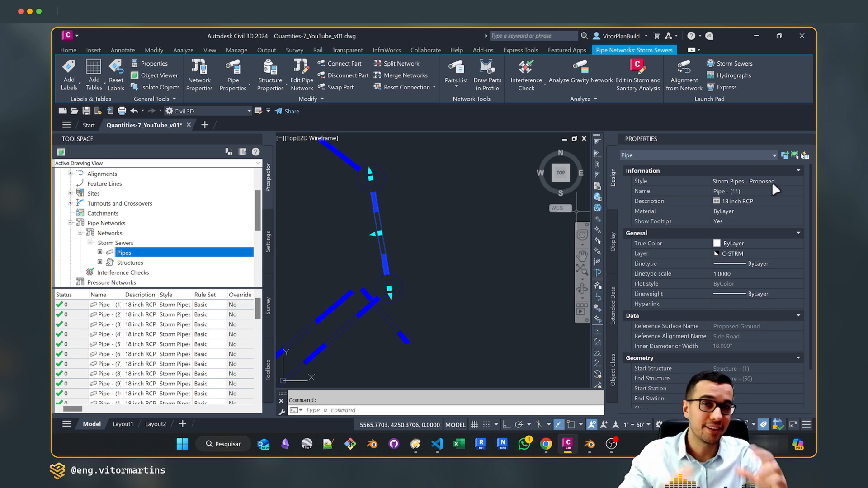
pyautogui.click(798, 170)
pyautogui.click(799, 183)
pyautogui.click(799, 194)
pyautogui.click(799, 207)
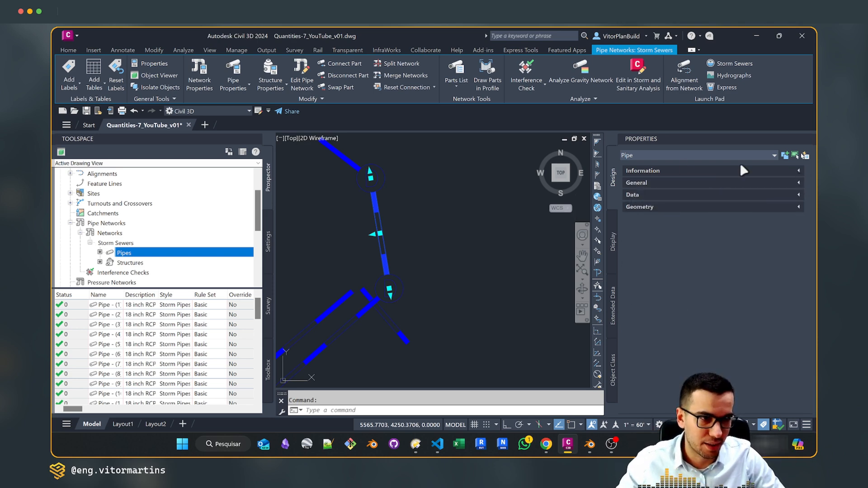
# Review the selected pipe's Information properties, collapse them again, and expand its Geometry properties
pyautogui.moveTo(427, 216); pyautogui.dragTo(440, 204, button='middle')
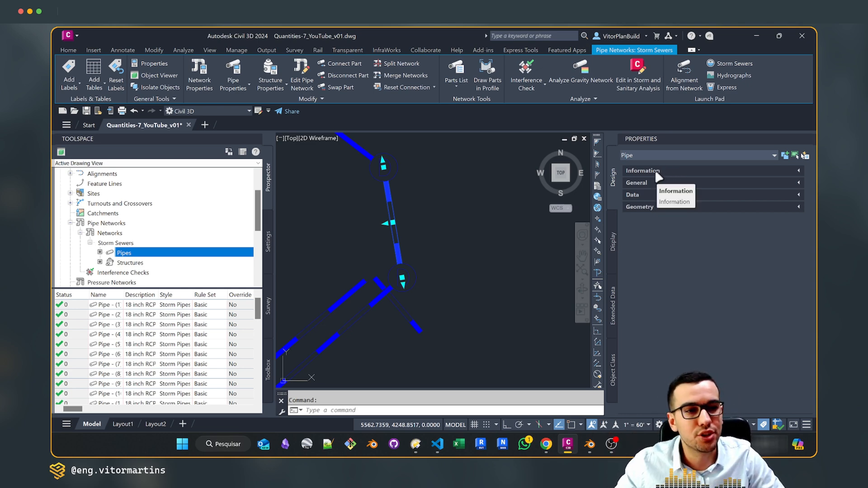
pyautogui.click(798, 171)
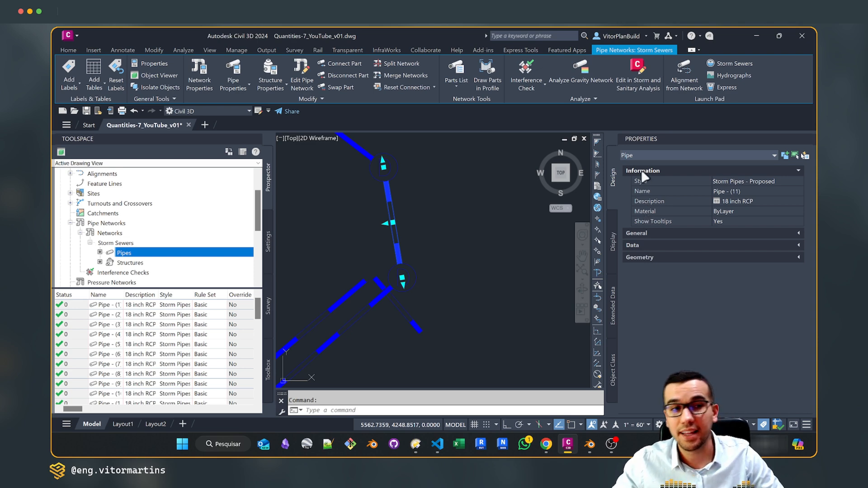
pyautogui.click(799, 171)
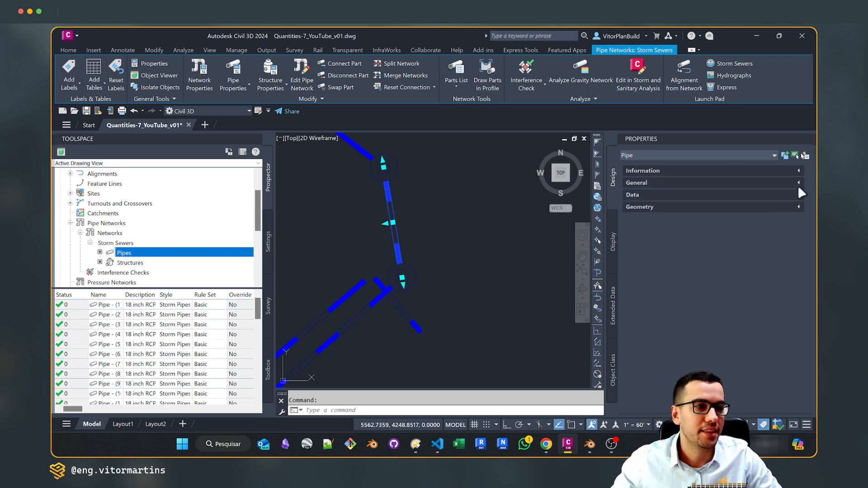
pyautogui.click(798, 207)
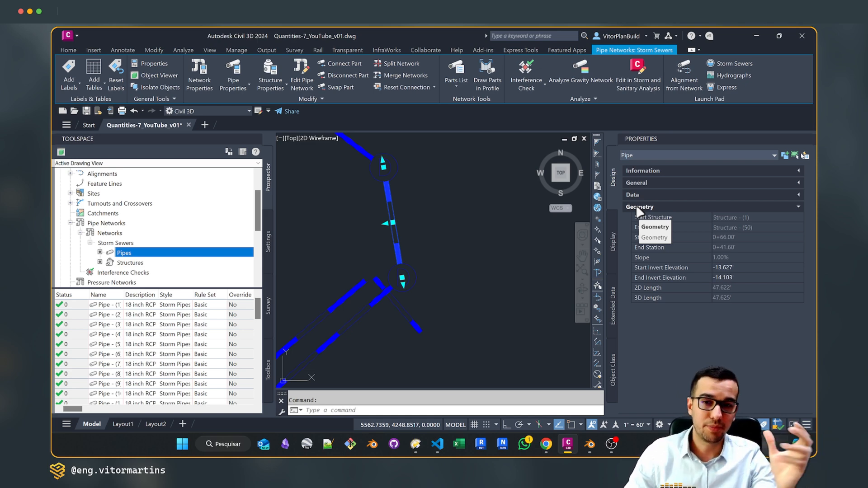
# Switch to VS Code and unfold the PropertyTemplates list of the Misc property set to read its entries
pyautogui.hotkey('alt', 'Tab')
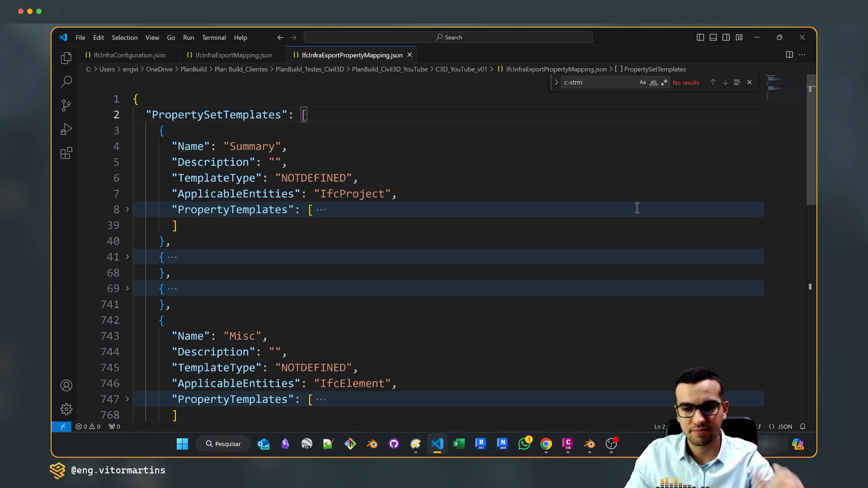
pyautogui.scroll(-3, 278, 246)
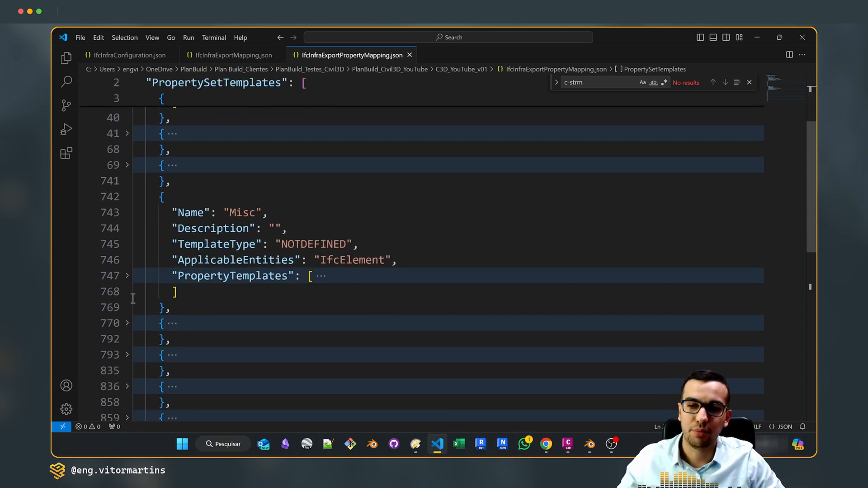
pyautogui.click(127, 278)
pyautogui.scroll(-2, 348, 251)
pyautogui.scroll(2, 348, 251)
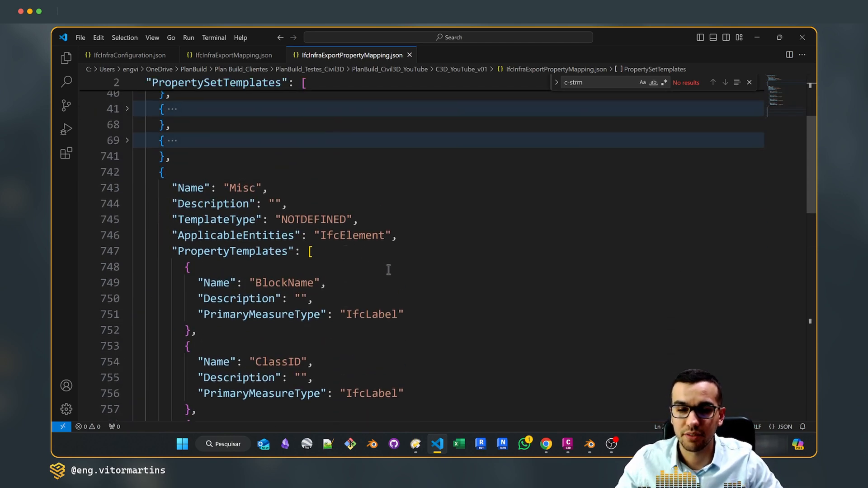
# Switch to Blender, select Pipe - (39), and view its object metadata
pyautogui.click(588, 445)
pyautogui.click(386, 210)
pyautogui.scroll(10, 612, 210)
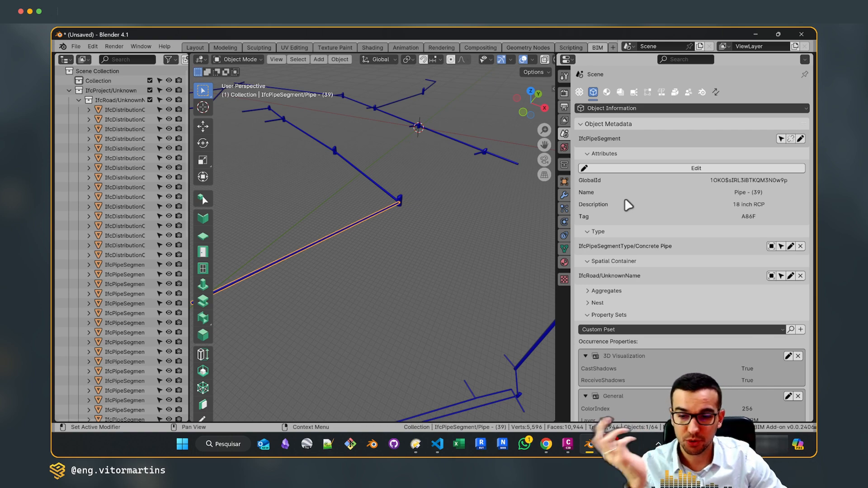
# Look through the BIM IFC application folder in Windows for other IFC viewers, and close it
pyautogui.click(182, 444)
pyautogui.click(455, 153)
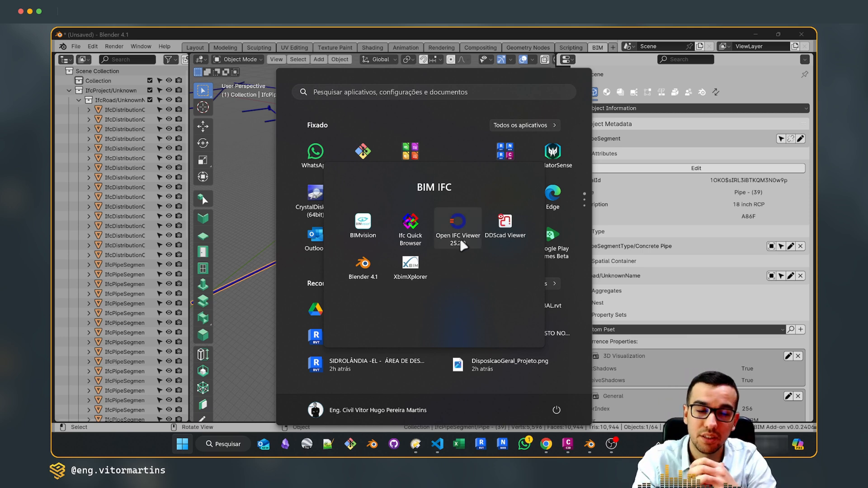
pyautogui.click(320, 33)
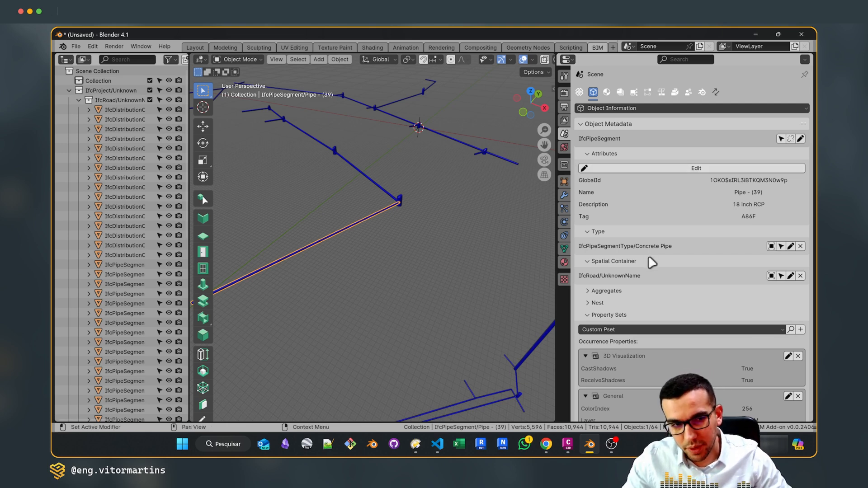
# Collapse all property sets of Pipe - (39) in Blender, and expand only the Misc set
pyautogui.scroll(-5, 650, 255)
pyautogui.click(399, 197)
pyautogui.click(388, 208)
pyautogui.scroll(-2, 622, 226)
pyautogui.click(586, 178)
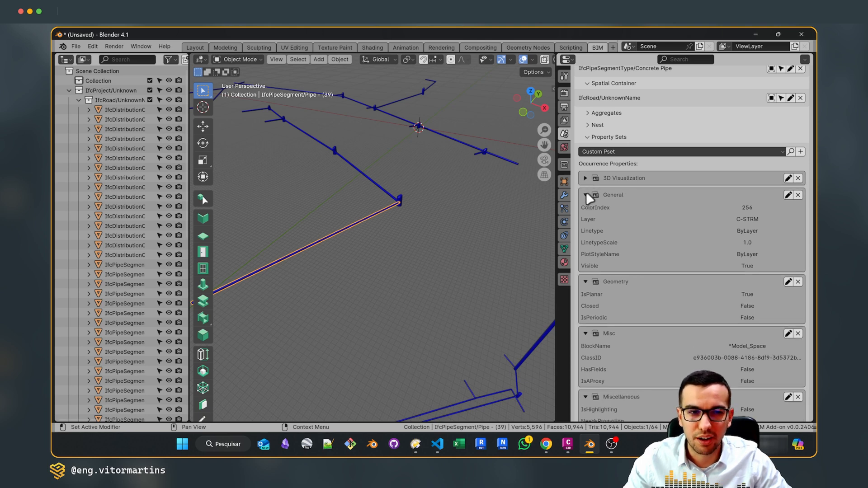
pyautogui.click(585, 194)
pyautogui.click(586, 212)
pyautogui.click(585, 229)
pyautogui.click(585, 245)
pyautogui.click(585, 262)
pyautogui.click(586, 279)
pyautogui.click(586, 296)
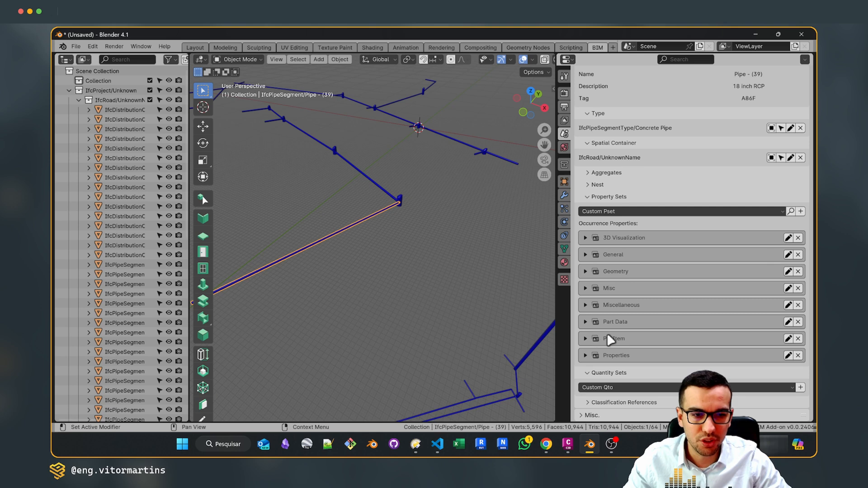
pyautogui.click(586, 288)
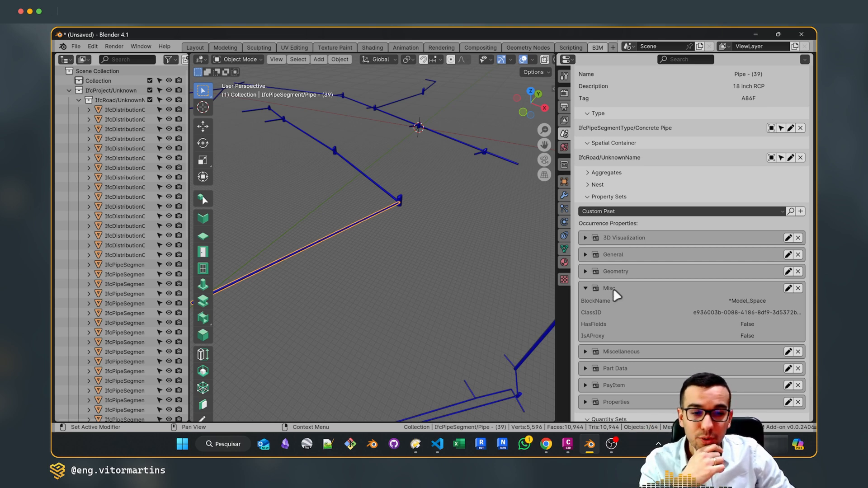
# Check the pipe's property groups in Civil 3D, and return to VS Code to highlight the Misc set's IfcElement applicable entity
pyautogui.click(567, 444)
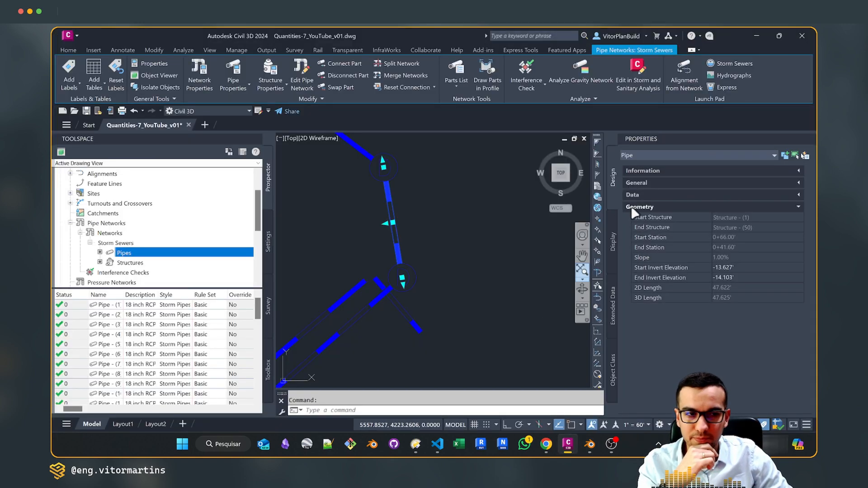
pyautogui.click(437, 444)
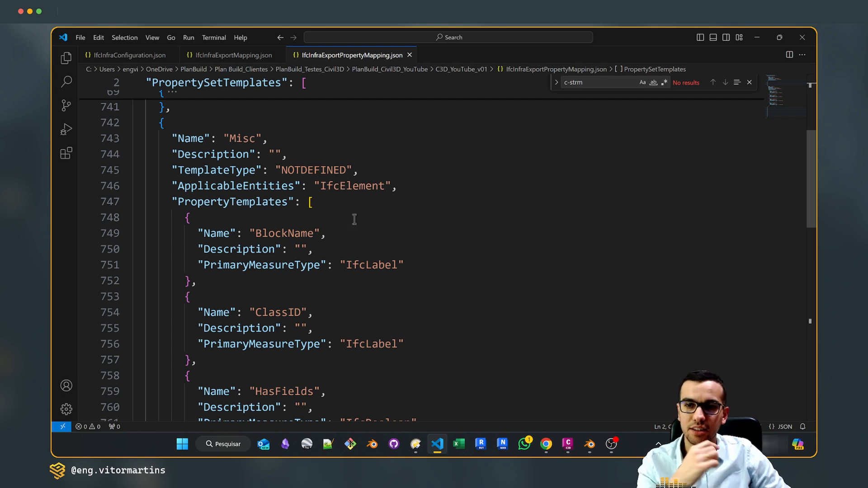
pyautogui.scroll(1, 222, 150)
pyautogui.click(230, 162)
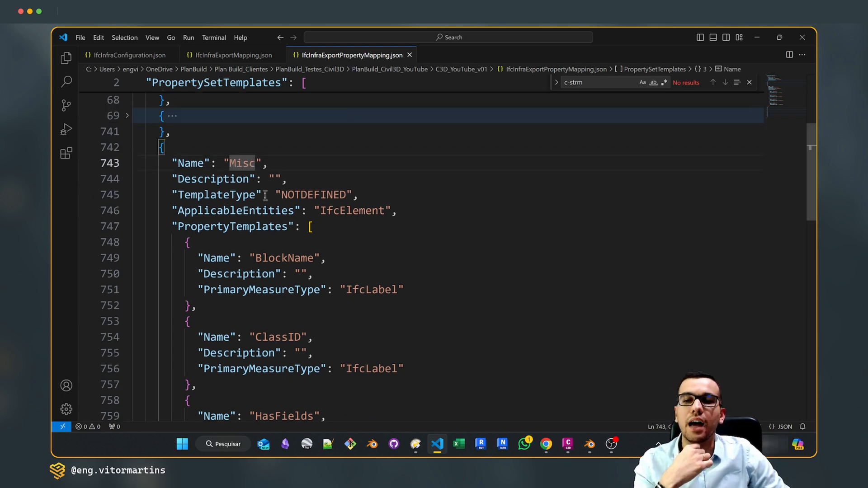
pyautogui.moveTo(244, 211); pyautogui.dragTo(384, 211)
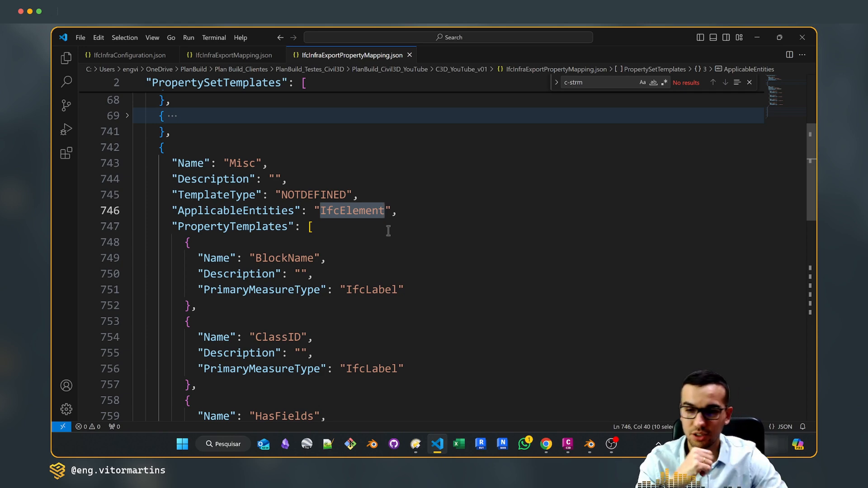
pyautogui.scroll(-4, 388, 231)
pyautogui.scroll(2, 311, 270)
pyautogui.scroll(3, 312, 181)
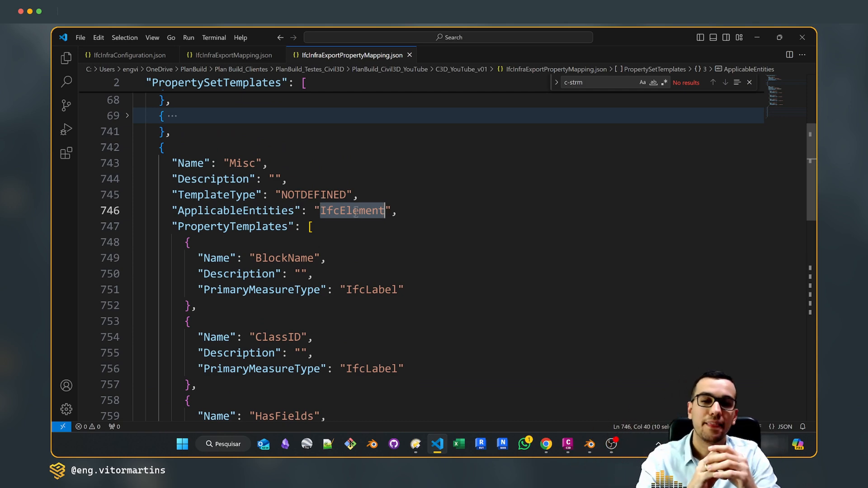
# Point out the Misc set's name, the start of its PropertyTemplates list, and the BlockName template block
pyautogui.scroll(-1, 290, 277)
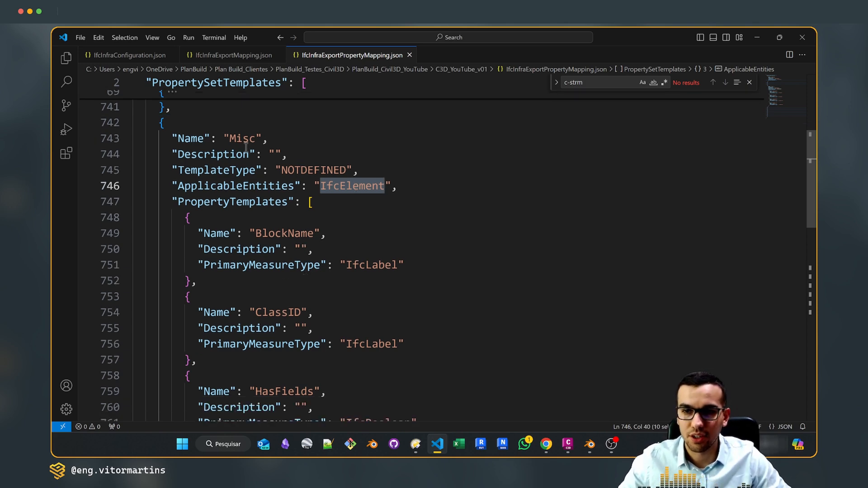
pyautogui.click(229, 138)
pyautogui.scroll(-2, 300, 196)
pyautogui.click(313, 152)
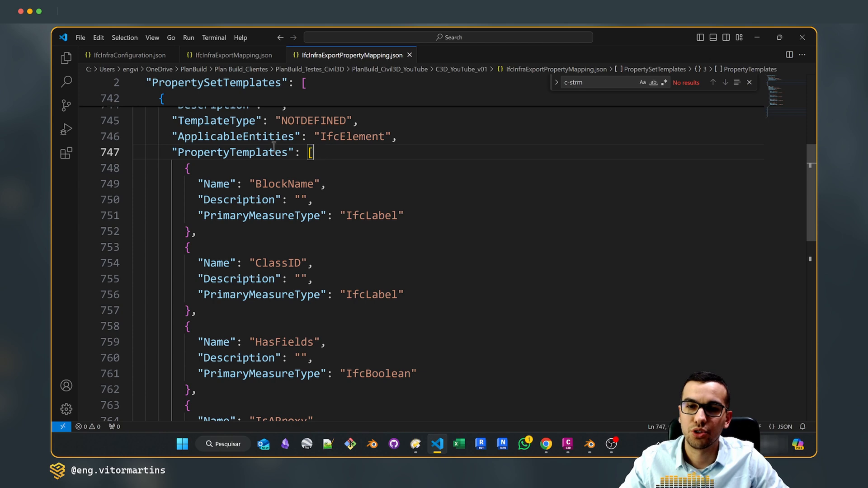
pyautogui.click(190, 171)
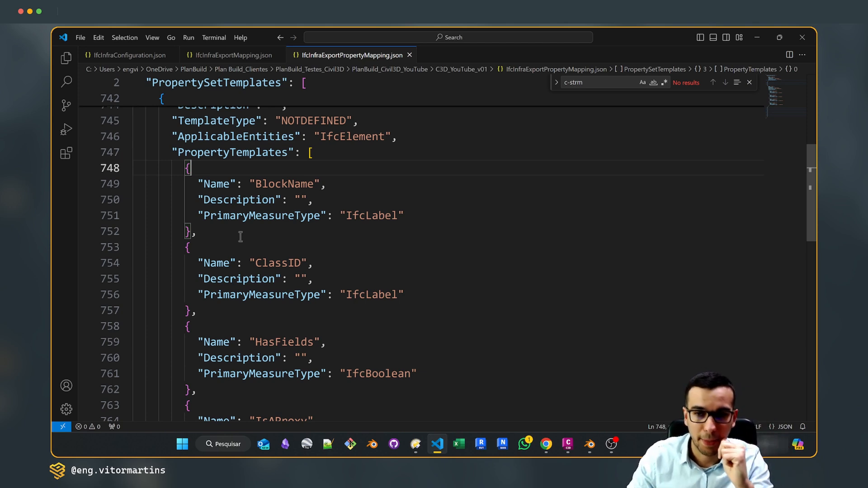
# Compare the Misc properties of Pipe - (39) in Blender with the Misc property templates in VS Code
pyautogui.moveTo(590, 444)
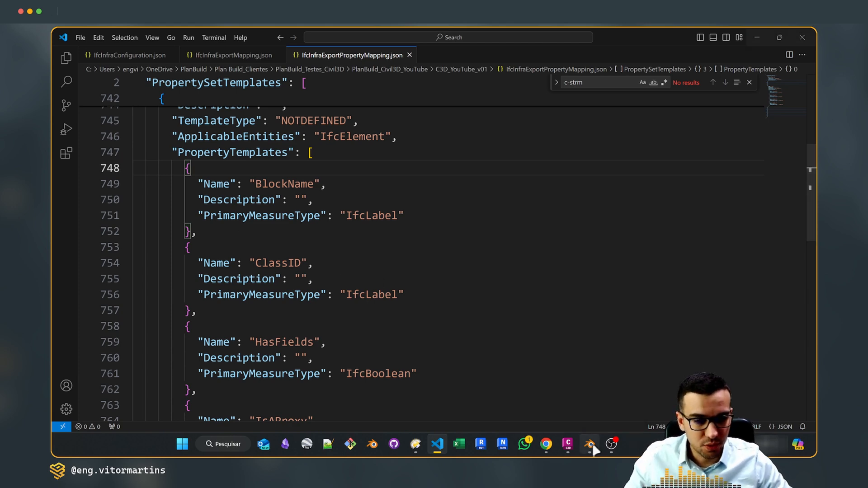
pyautogui.click(597, 389)
pyautogui.hotkey('alt', 'Tab')
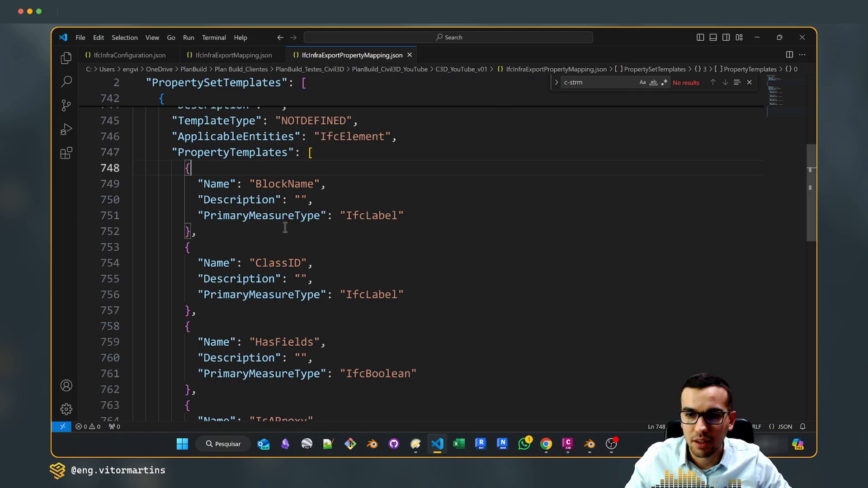
pyautogui.hotkey('alt', 'Tab')
pyautogui.hotkey('alt', 'Tab')
pyautogui.scroll(-1, 329, 296)
pyautogui.hotkey('alt', 'Tab')
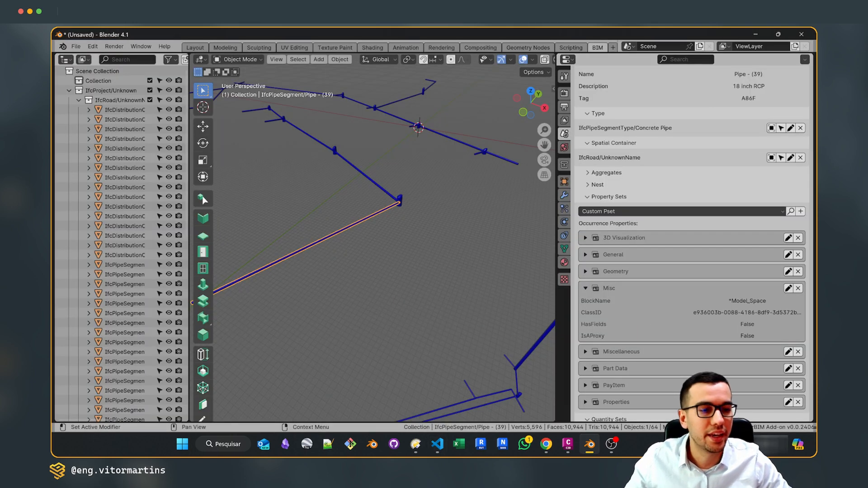
pyautogui.hotkey('alt', 'Tab')
pyautogui.scroll(-1, 291, 317)
pyautogui.scroll(3, 291, 316)
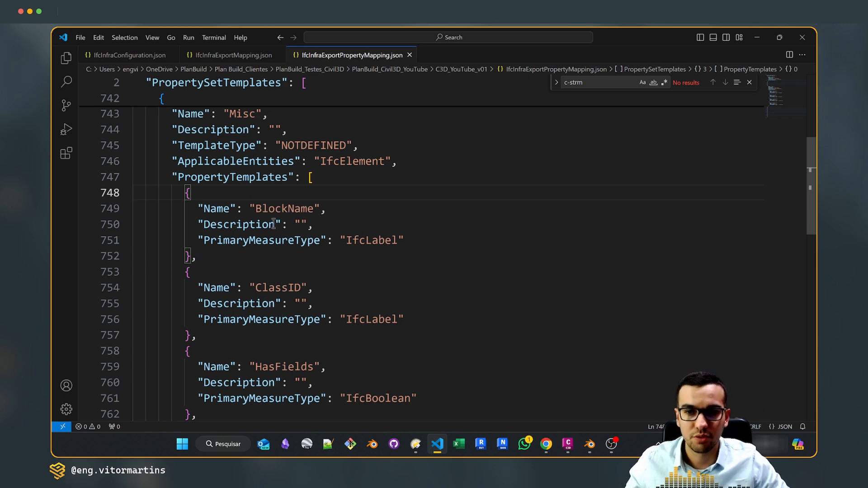
# Delete the ClassID property template from the Misc set, close the gap it leaves, and save IfcInfraExportPropertyMapping.json
pyautogui.moveTo(203, 258); pyautogui.dragTo(180, 195)
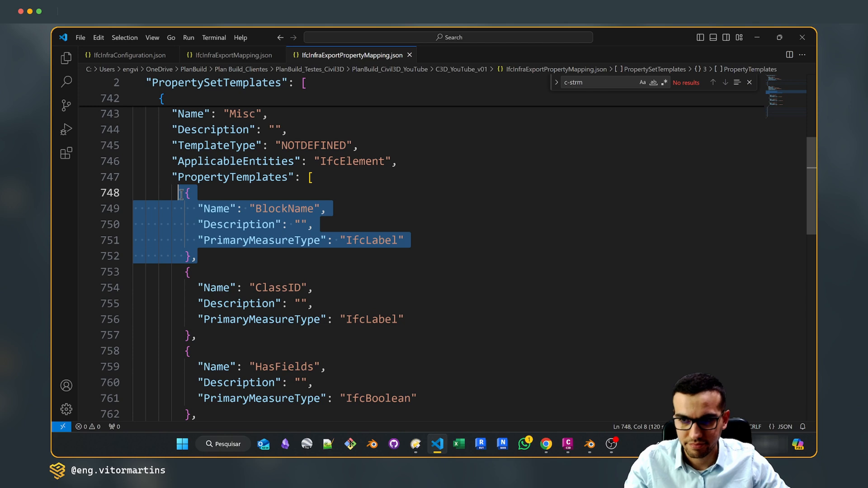
pyautogui.click(251, 259)
pyautogui.moveTo(184, 272); pyautogui.dragTo(271, 336)
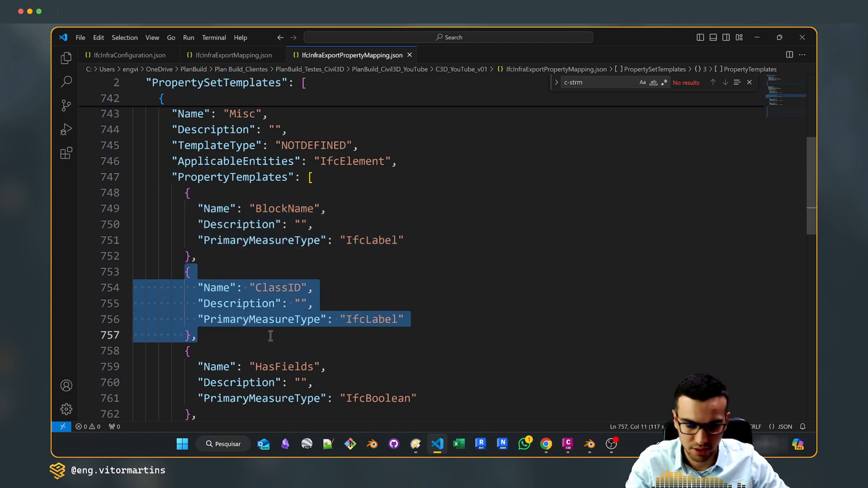
pyautogui.press('Delete')
pyautogui.press('Delete')
pyautogui.press('BackSpace')
pyautogui.press('BackSpace')
pyautogui.press('BackSpace')
pyautogui.press('BackSpace')
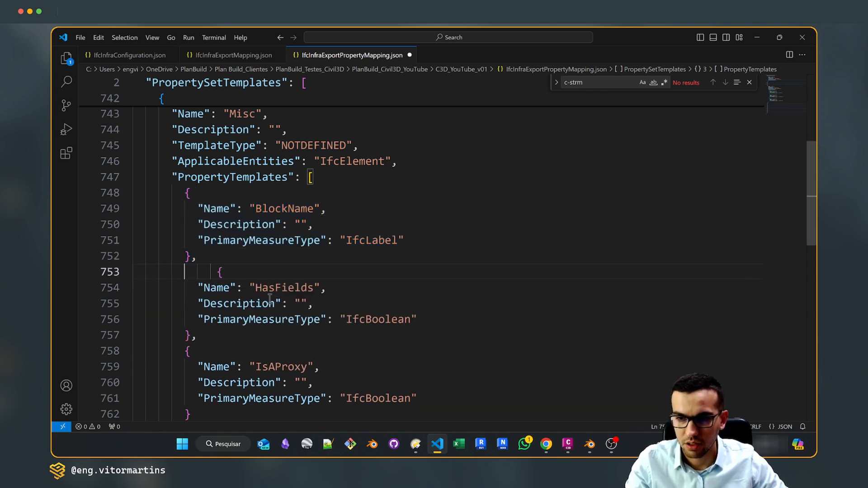
pyautogui.scroll(-1, 224, 281)
pyautogui.click(264, 277)
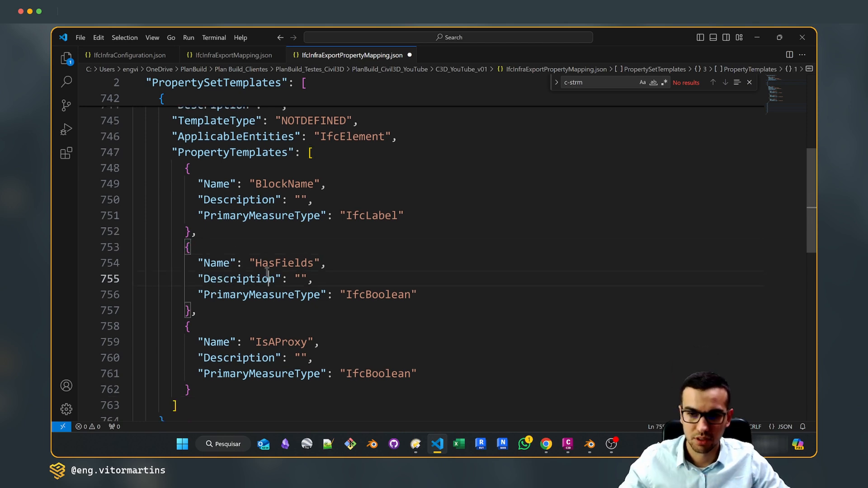
pyautogui.hotkey('ctrl', 's')
pyautogui.click(296, 231)
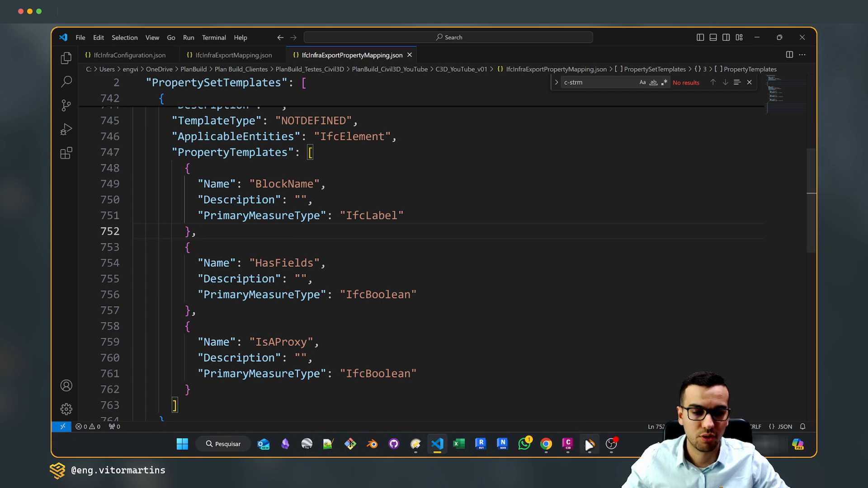
# Switch to Civil 3D, select the whole drawing, and export it with IFCINFRAEXPORTSELECTED, overwriting Quantities-7_YouTube_v03_Pipes.ifc
pyautogui.click(571, 444)
pyautogui.click(460, 248)
pyautogui.press('Escape')
pyautogui.scroll(-5, 457, 250)
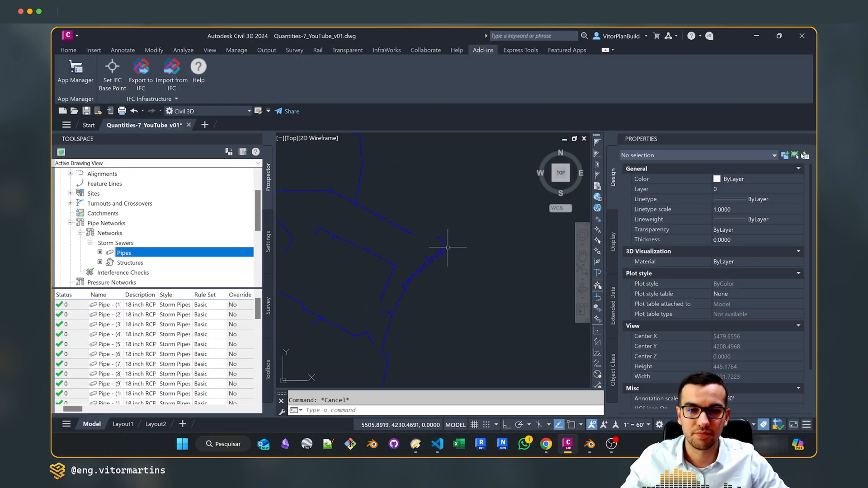
pyautogui.click(473, 273)
pyautogui.click(417, 228)
pyautogui.write('IFCINFRAEXPORTSELECTED')
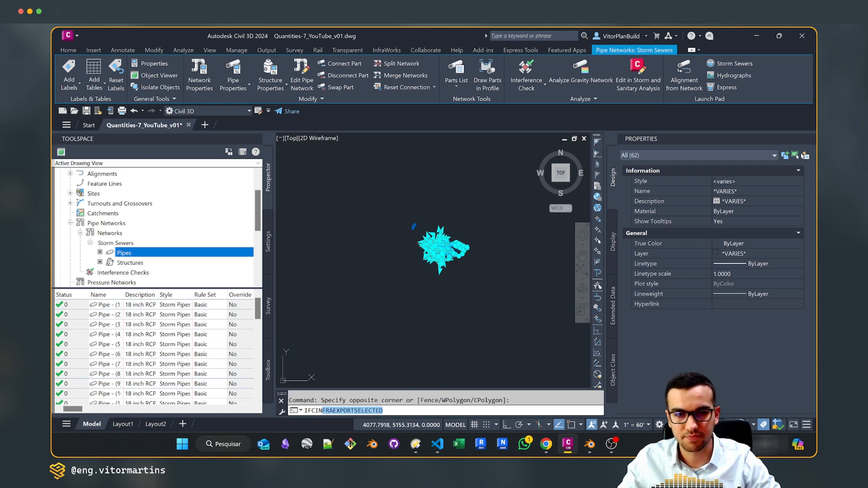
pyautogui.press('Return')
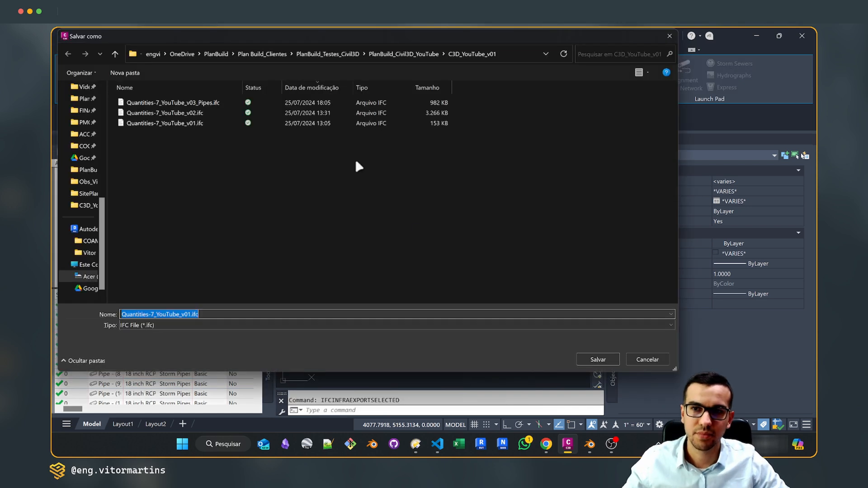
pyautogui.click(213, 103)
pyautogui.click(599, 358)
pyautogui.click(462, 237)
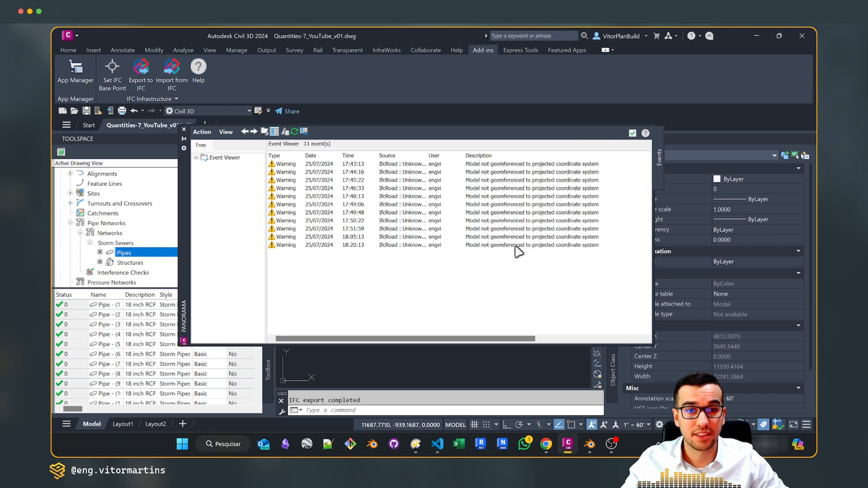
pyautogui.scroll(6, 446, 255)
# Switch to Blender and examine the Misc properties of Pipe - (38) in the previously loaded model
pyautogui.click(587, 445)
pyautogui.moveTo(420, 260); pyautogui.dragTo(410, 232, button='middle')
pyautogui.click(410, 230)
pyautogui.click(384, 200)
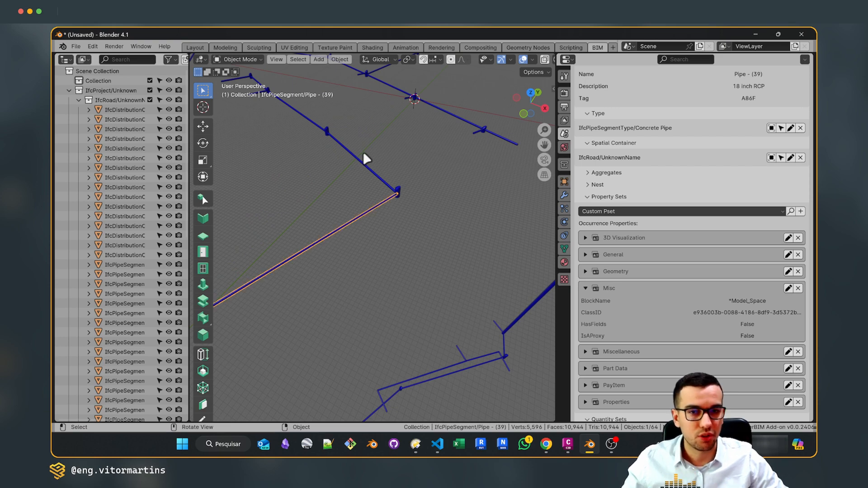
pyautogui.click(370, 168)
pyautogui.scroll(-8, 633, 312)
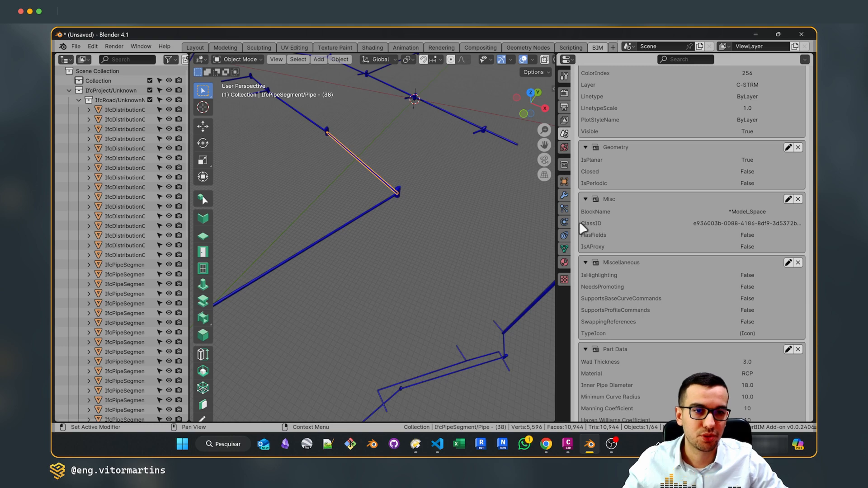
# Deselect the pipe and reload the IFC project from the re-exported file
pyautogui.click(432, 237)
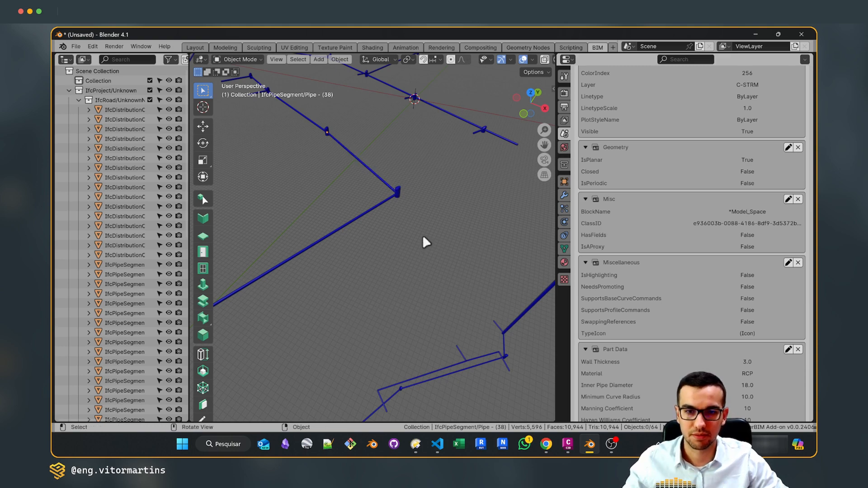
pyautogui.press('F4')
pyautogui.click(422, 236)
pyautogui.press('Return')
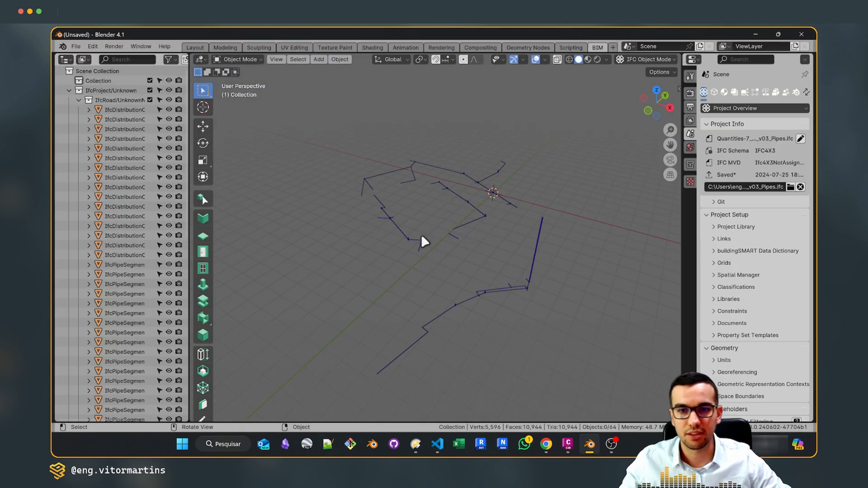
# Select Pipe - (39), show its object information, and check its Misc property set for ClassID
pyautogui.scroll(8, 469, 220)
pyautogui.click(483, 255)
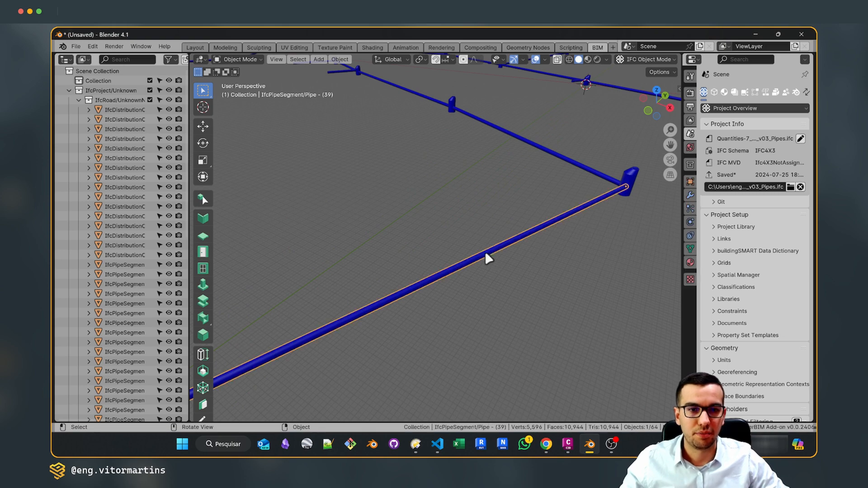
pyautogui.click(714, 92)
pyautogui.moveTo(681, 108); pyautogui.dragTo(432, 109)
pyautogui.scroll(-10, 544, 221)
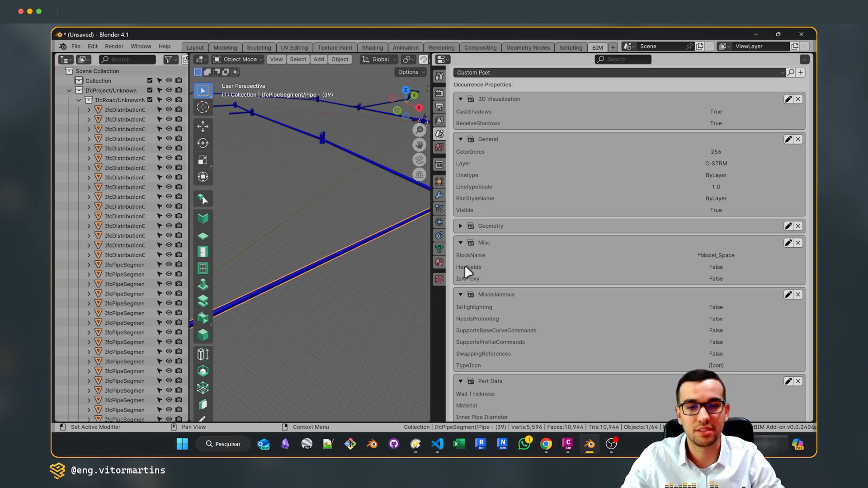
# Switch to Civil 3D and view the IFC Infrastructure options for saving the config, mapping and property templates
pyautogui.hotkey('alt', 'Tab')
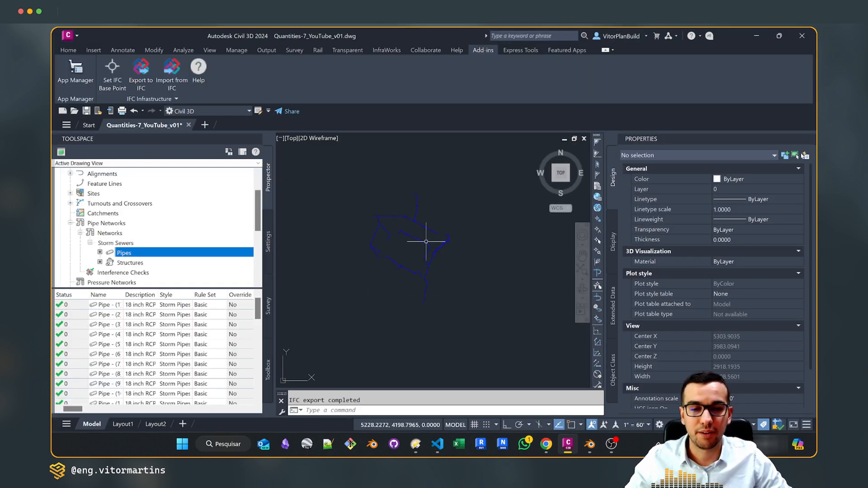
pyautogui.scroll(4, 484, 246)
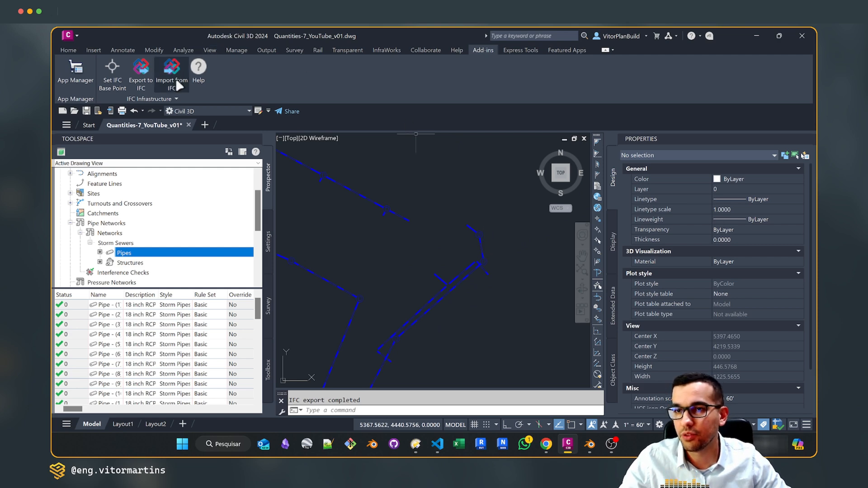
pyautogui.click(176, 99)
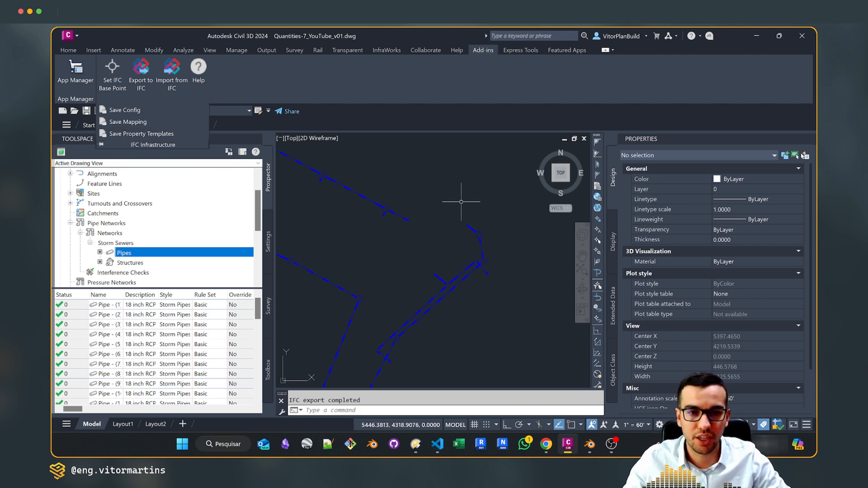
pyautogui.click(440, 188)
pyautogui.scroll(4, 457, 222)
pyautogui.scroll(6, 442, 206)
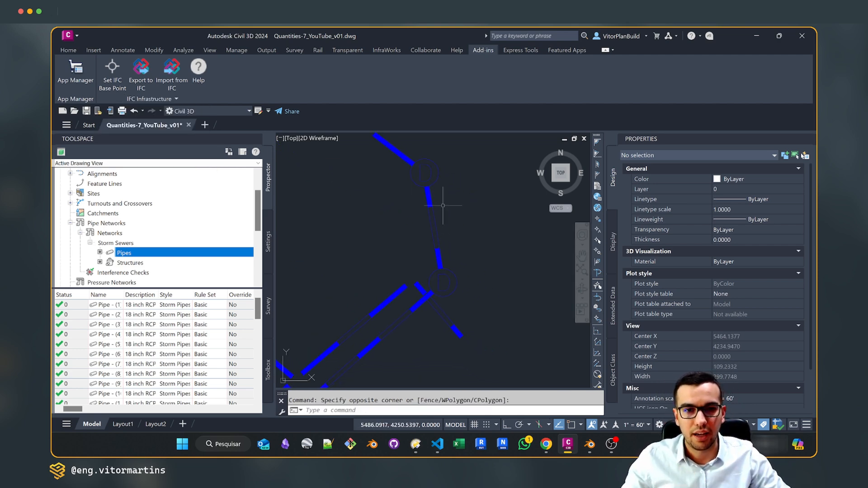
pyautogui.scroll(-12, 432, 205)
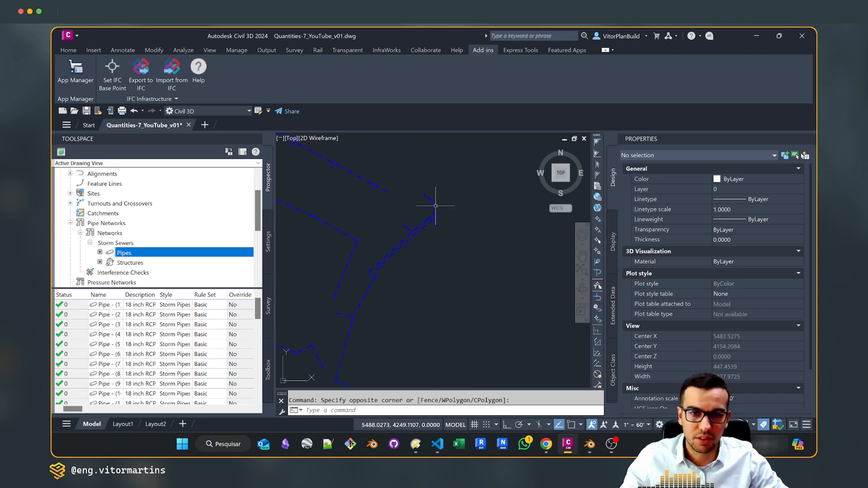
pyautogui.scroll(4, 452, 217)
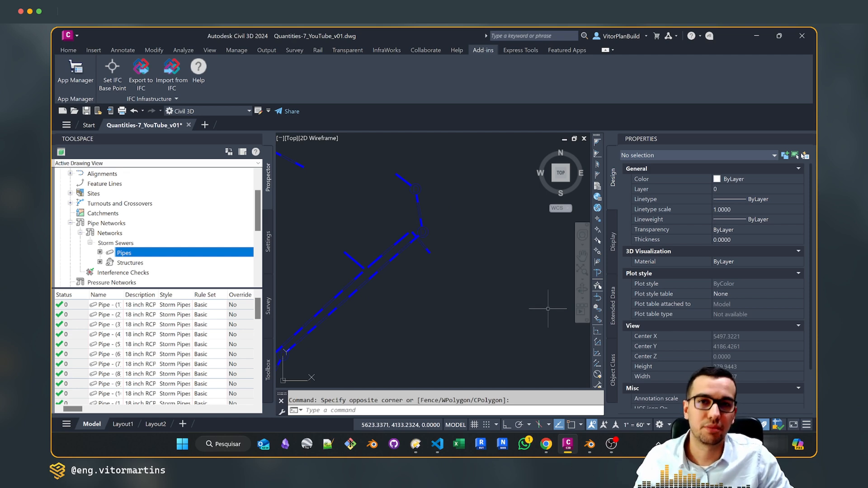
# Switch to VS Code, show IfcInfraExportMapping.json, and expand MapPipeStyleName to review the IFC classes assigned to pipe styles
pyautogui.hotkey('alt', 'Tab')
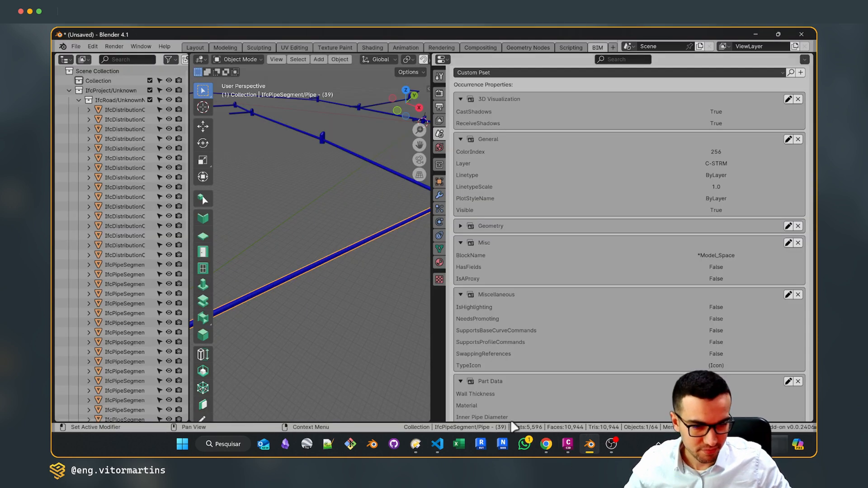
pyautogui.click(438, 444)
pyautogui.click(230, 58)
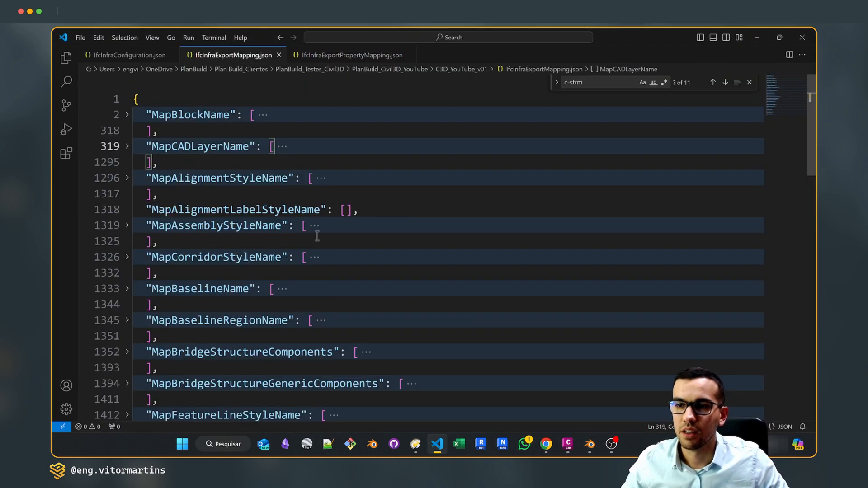
pyautogui.click(178, 146)
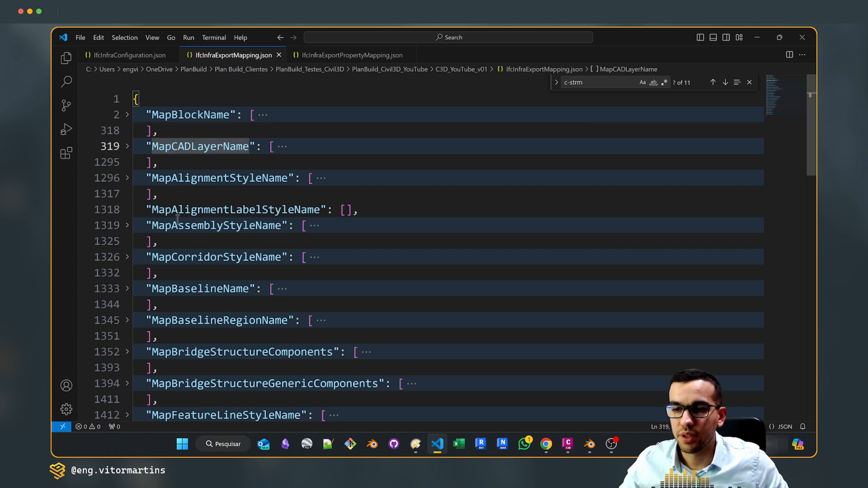
pyautogui.scroll(-2, 180, 271)
pyautogui.scroll(-1, 183, 268)
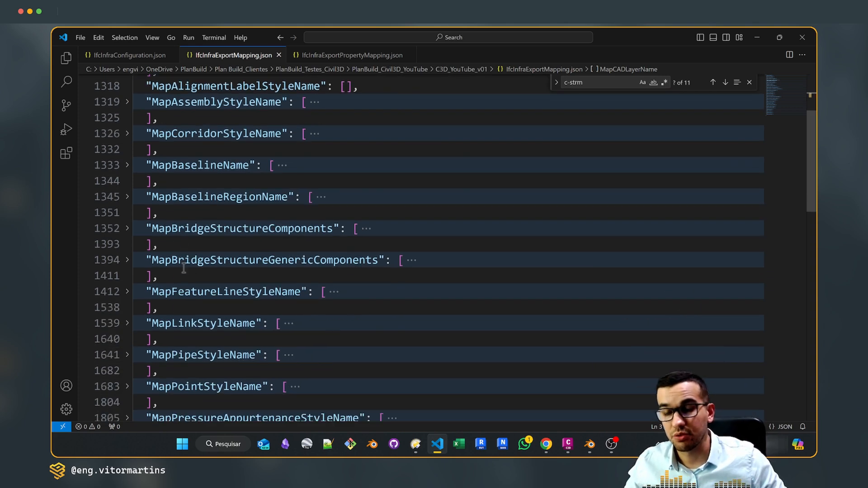
pyautogui.scroll(-1, 201, 267)
pyautogui.click(180, 305)
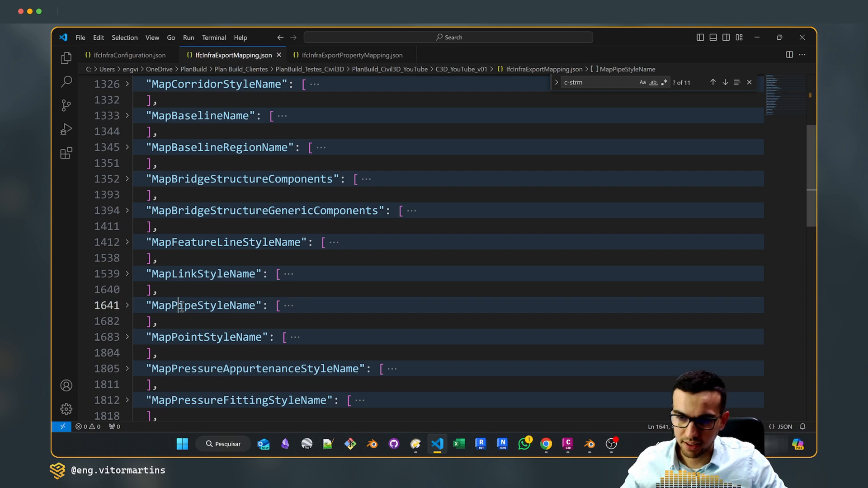
pyautogui.click(127, 305)
pyautogui.scroll(-3, 344, 269)
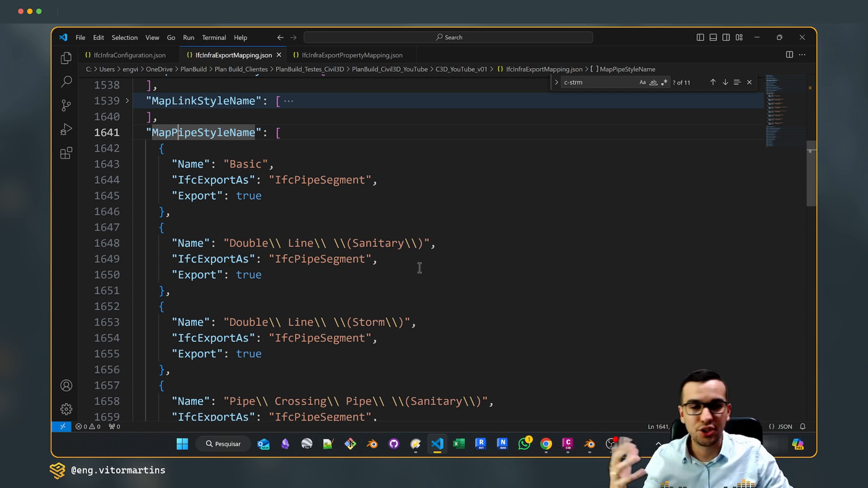
pyautogui.scroll(-3, 418, 280)
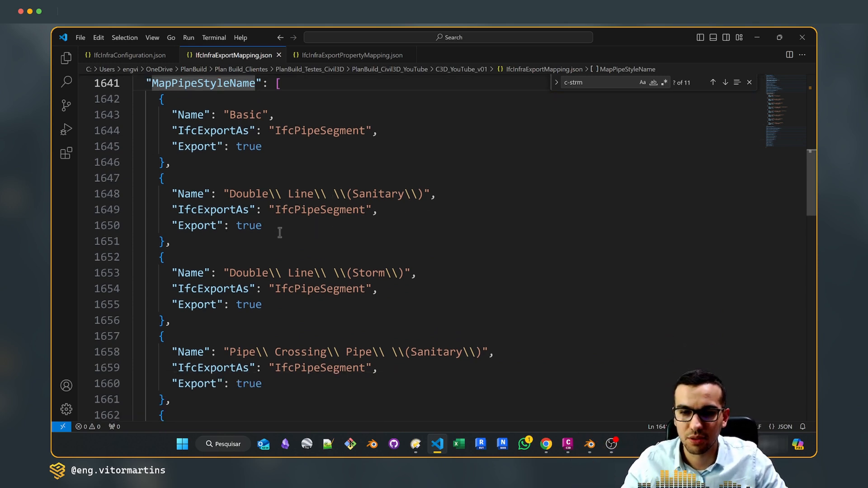
# Search IfcInfraExportMapping.json for the IfcPipeSegment class and bring up the replace option
pyautogui.scroll(2, 334, 231)
pyautogui.doubleClick(277, 155)
pyautogui.hotkey('ctrl', 'c')
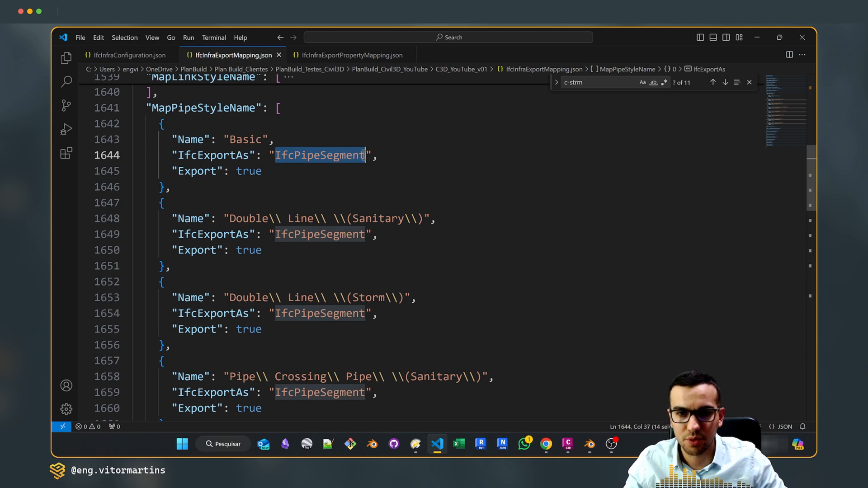
pyautogui.click(602, 83)
pyautogui.moveTo(602, 83); pyautogui.dragTo(545, 83)
pyautogui.hotkey('ctrl', 'v')
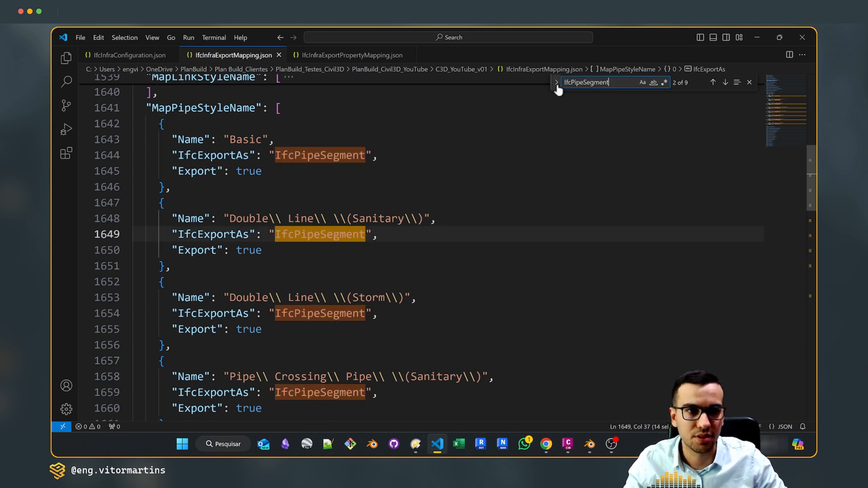
pyautogui.click(557, 83)
pyautogui.click(585, 95)
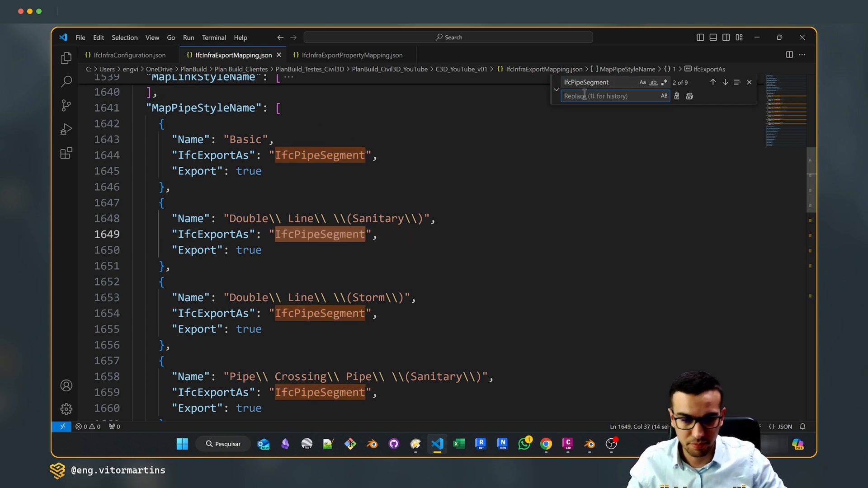
# Switch to Chrome, find IfcBuildingElementProxy in the IFC4.3.2.0 documentation using "elementpro", and copy the class name
pyautogui.moveTo(546, 444)
pyautogui.click(594, 393)
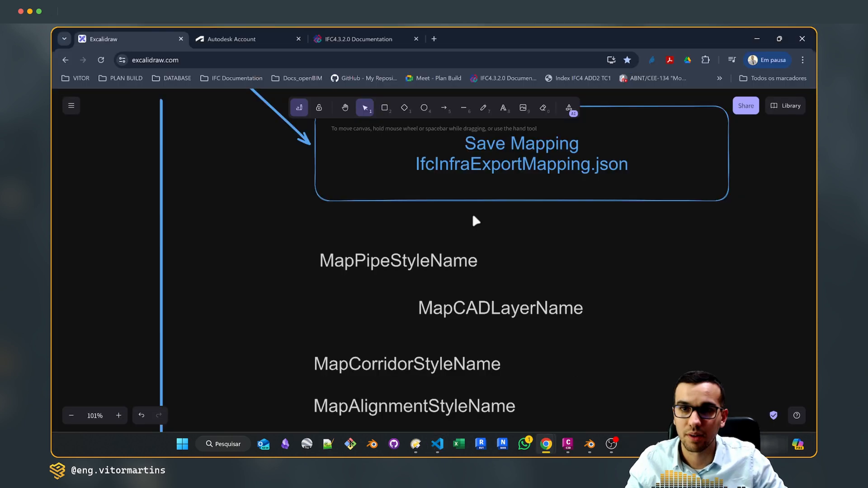
pyautogui.click(375, 39)
pyautogui.doubleClick(520, 79)
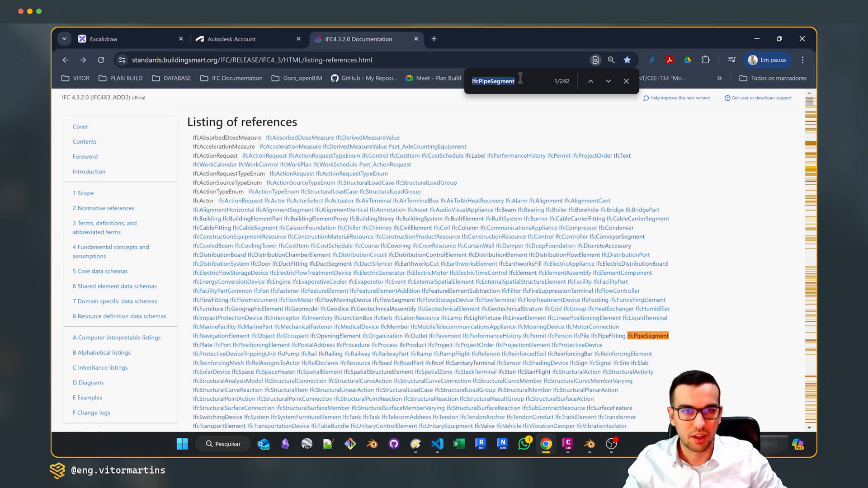
pyautogui.write('elementpro')
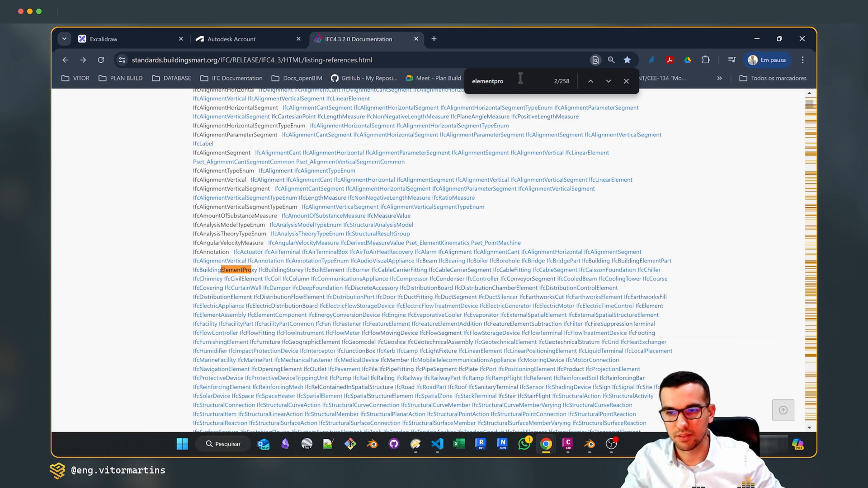
pyautogui.click(248, 272)
pyautogui.moveTo(224, 122); pyautogui.dragTo(360, 123)
pyautogui.hotkey('ctrl', 'c')
pyautogui.click(158, 35)
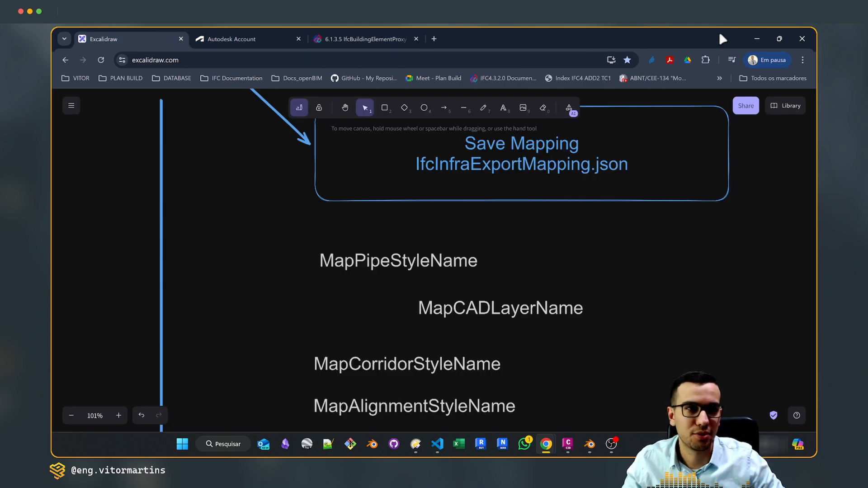
# Return to VS Code and replace every IfcPipeSegment in IfcInfraExportMapping.json with IfcBuildingElementProxy
pyautogui.click(757, 38)
pyautogui.hotkey('ctrl', 'v')
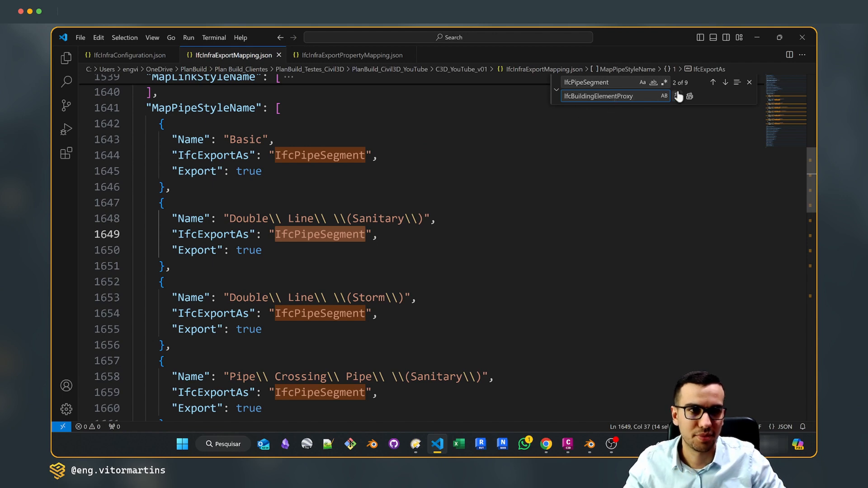
pyautogui.click(690, 96)
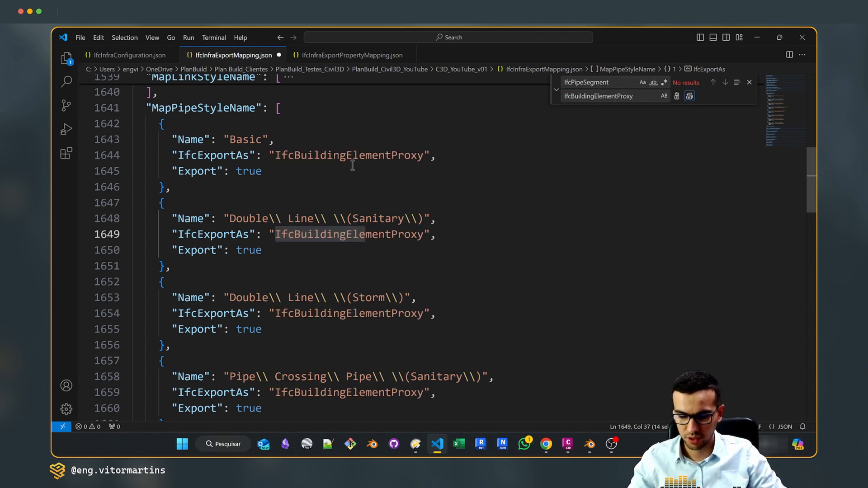
# Switch to Blender and examine the IFC class of Pipe - (38) in its object metadata and the outliner's pipe list
pyautogui.click(589, 444)
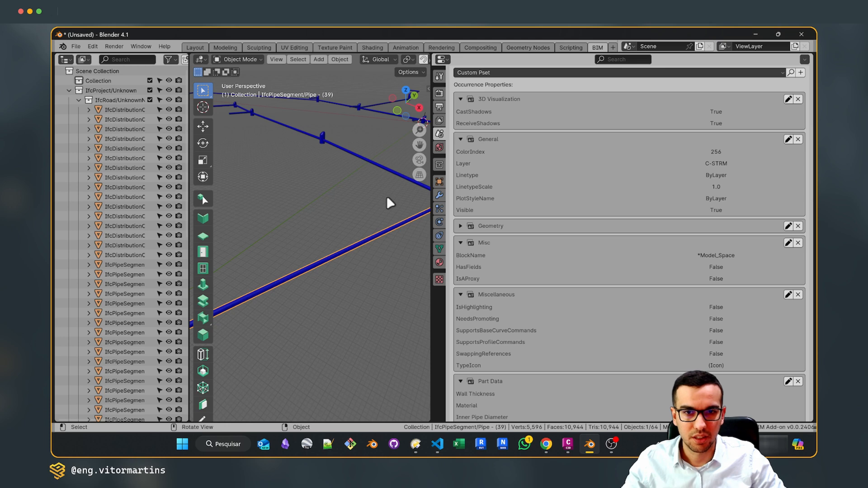
pyautogui.click(386, 170)
pyautogui.scroll(-15, 144, 233)
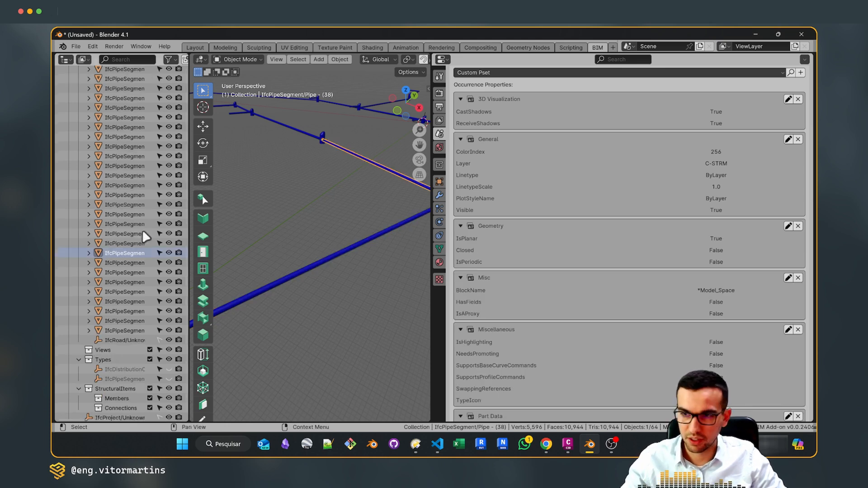
pyautogui.moveTo(190, 197); pyautogui.dragTo(341, 197)
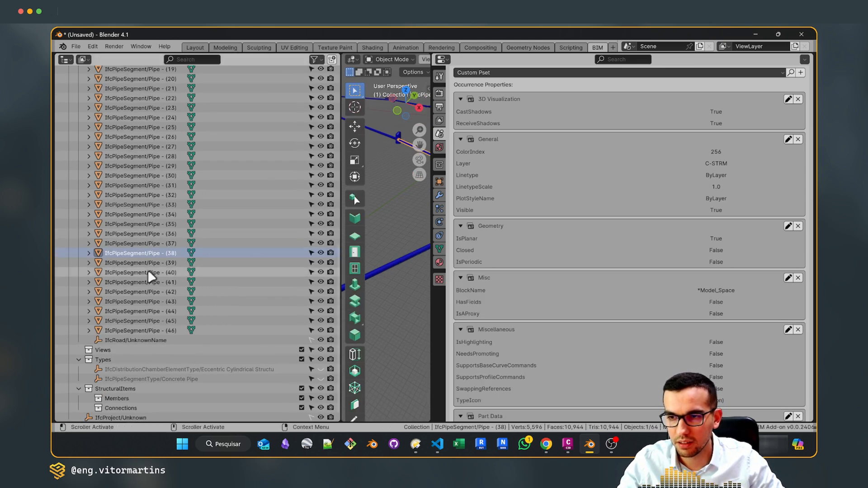
pyautogui.scroll(10, 506, 190)
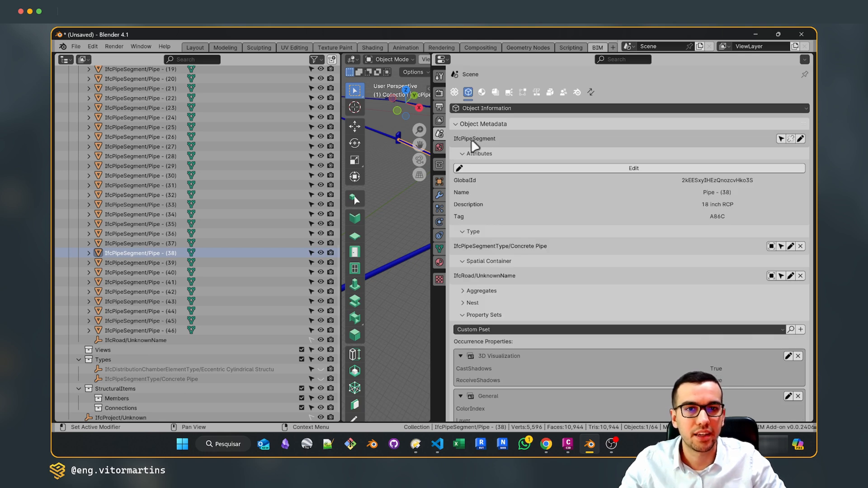
pyautogui.click(398, 137)
pyautogui.click(404, 142)
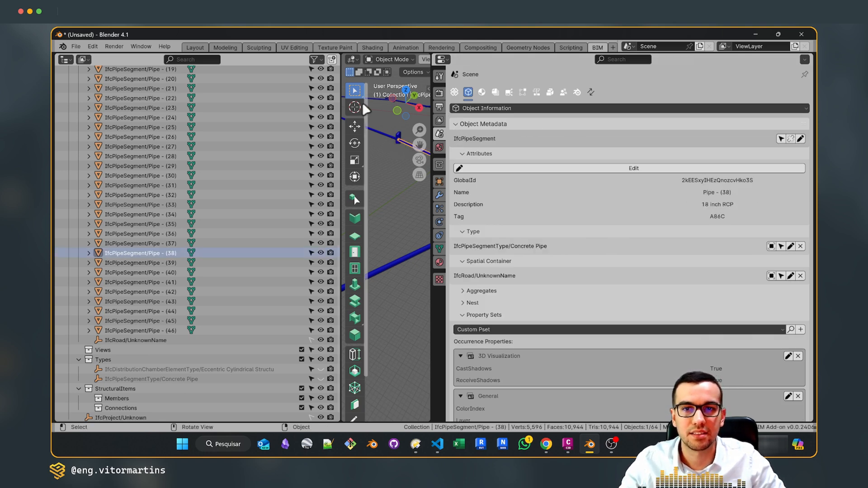
pyautogui.moveTo(345, 108); pyautogui.dragTo(237, 109)
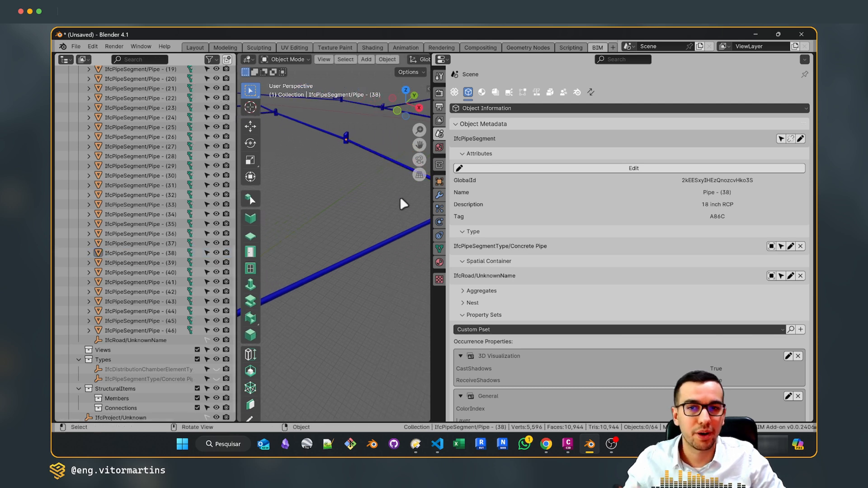
# Switch to Civil 3D and select all the pipe network objects in the drawing with a selection window
pyautogui.click(568, 444)
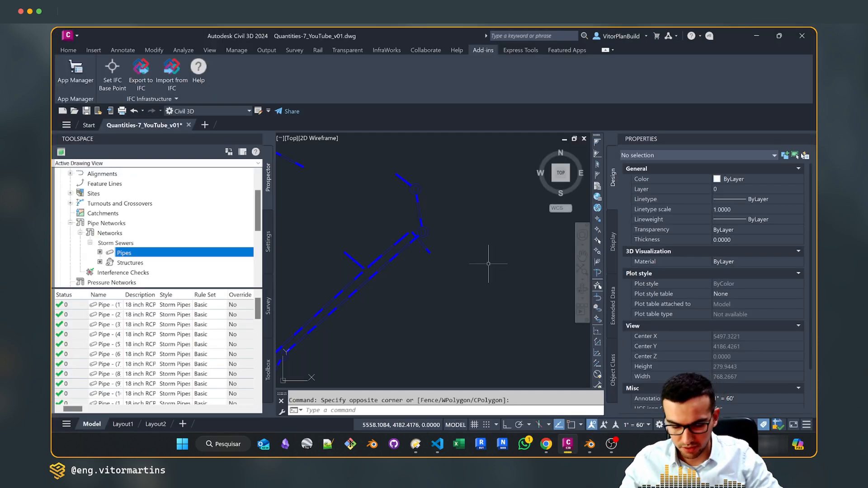
pyautogui.scroll(-10, 489, 263)
pyautogui.click(515, 319)
pyautogui.click(408, 231)
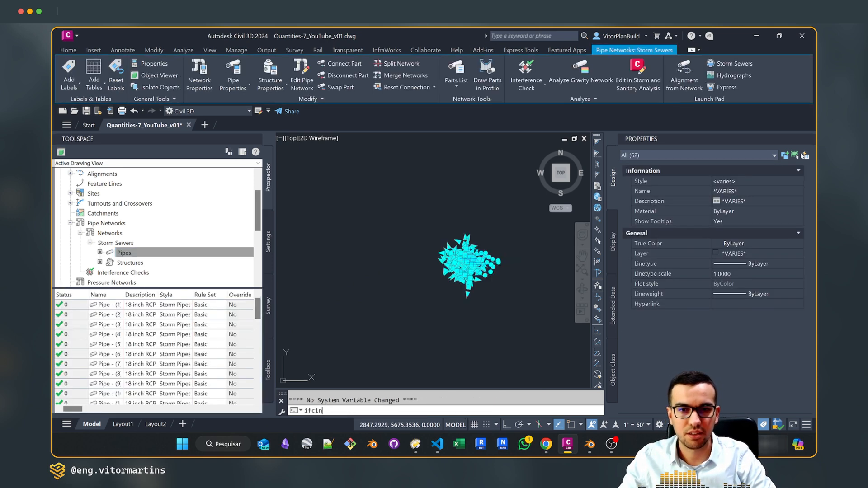
# Export the selected objects with IFCINFRAEXPORTSELECTED, overwriting Quantities-7_YouTube_v03_Pipes.ifc
pyautogui.click(344, 410)
pyautogui.write('IFCi')
pyautogui.press('Return')
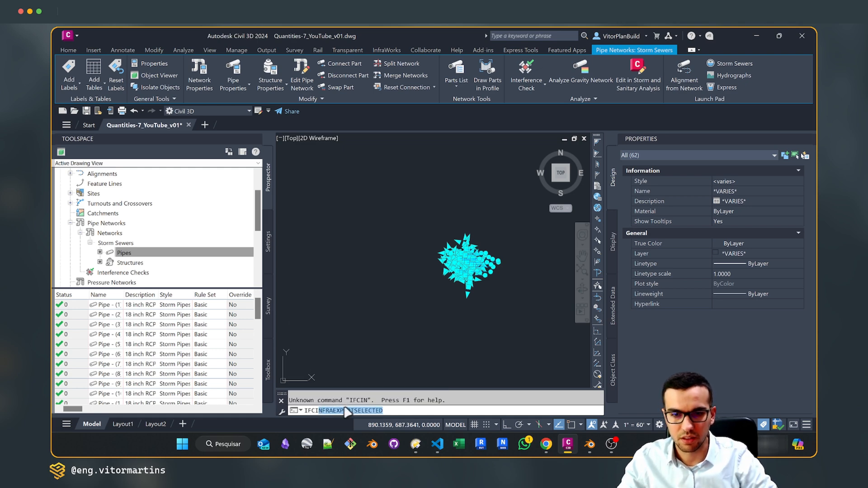
pyautogui.click(211, 103)
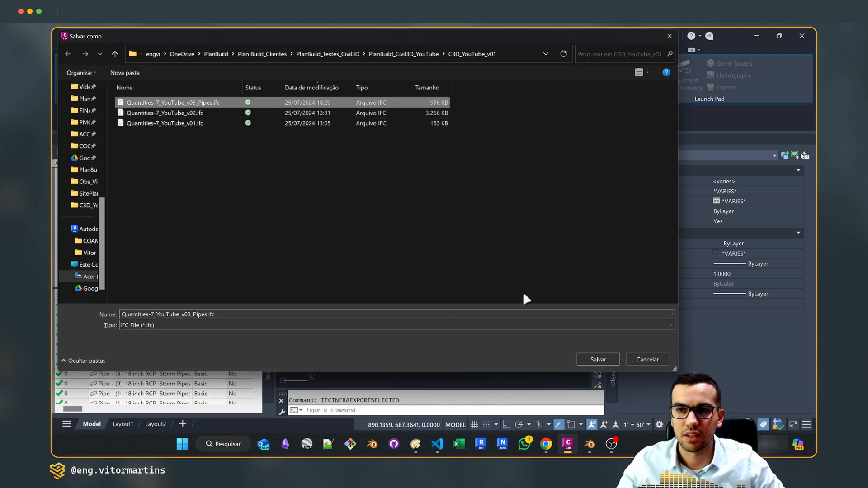
pyautogui.press('Return')
pyautogui.click(460, 238)
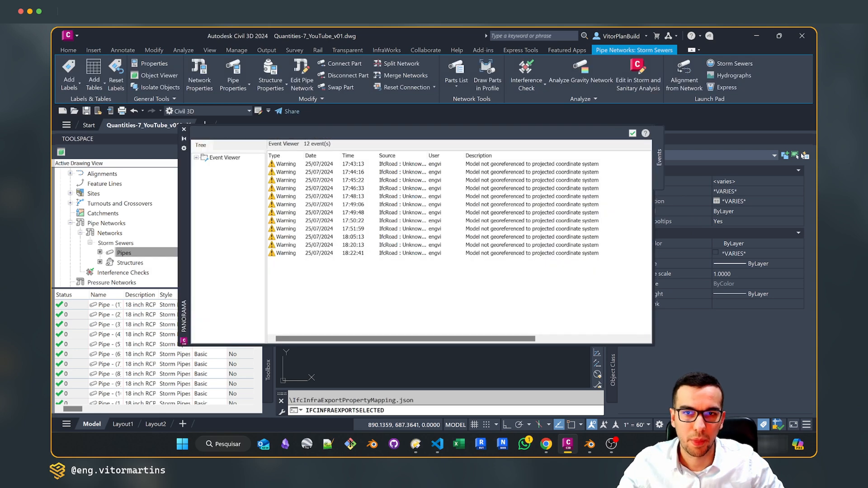
# Switch to Blender and load the re-exported Quantities-7_YouTube_v03_Pipes.ifc project
pyautogui.click(589, 441)
pyautogui.scroll(-8, 378, 233)
pyautogui.hotkey('ctrl', 'o')
pyautogui.click(399, 250)
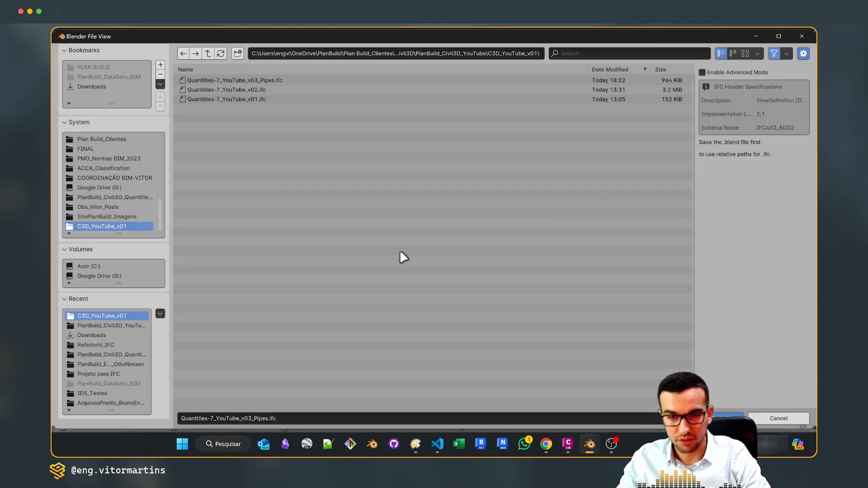
pyautogui.click(278, 84)
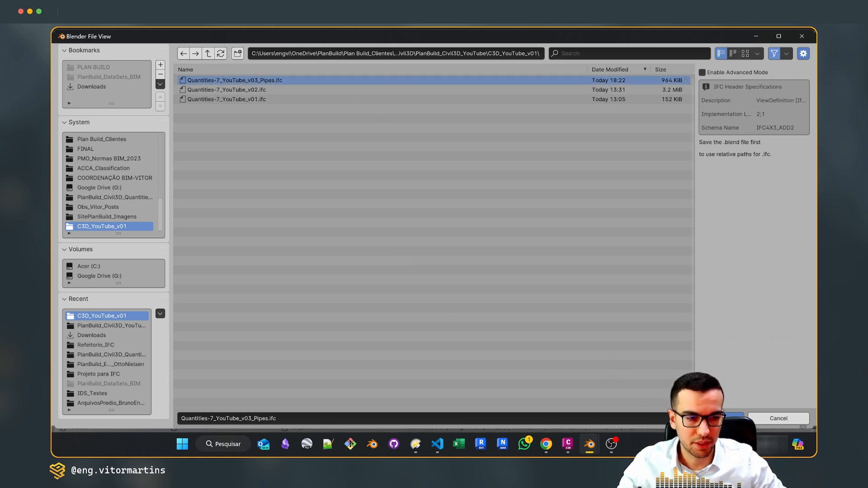
pyautogui.click(711, 419)
# Select a pipe in the model and check its IFC class and type in the widened object metadata
pyautogui.scroll(3, 498, 209)
pyautogui.click(446, 230)
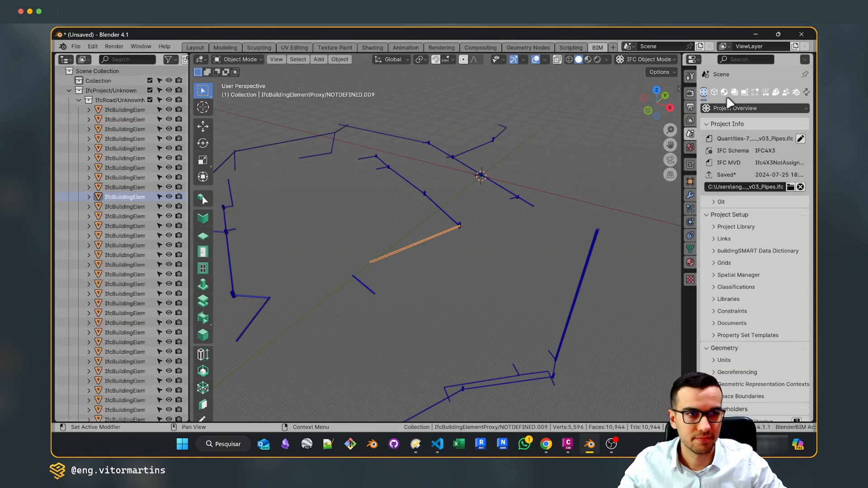
pyautogui.click(714, 92)
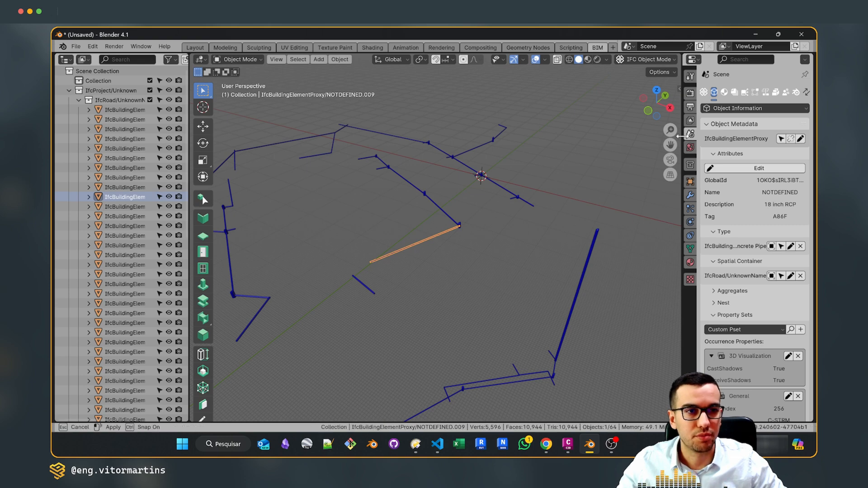
pyautogui.moveTo(682, 144); pyautogui.dragTo(439, 144)
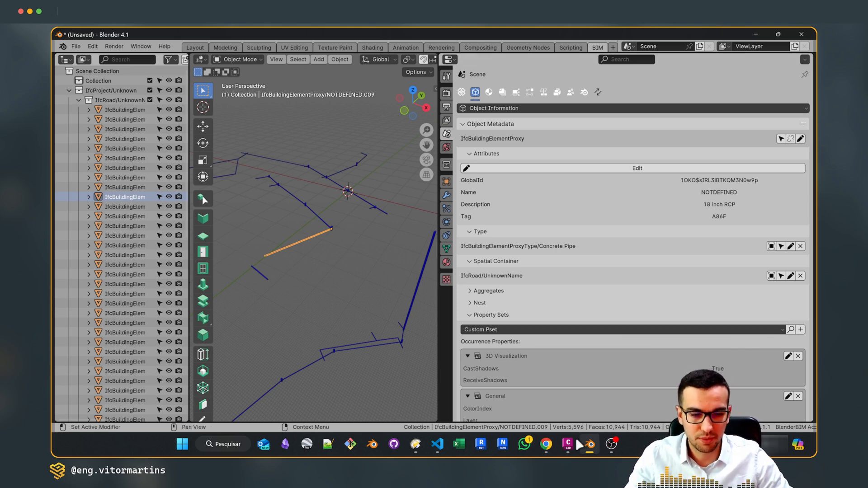
# Switch to the Excalidraw board in Chrome and review the notes under Save Mapping and Save Property Templates
pyautogui.moveTo(546, 444)
pyautogui.click(595, 381)
pyautogui.keyDown('ctrl'); pyautogui.scroll(-10, 491, 244); pyautogui.keyUp('ctrl')
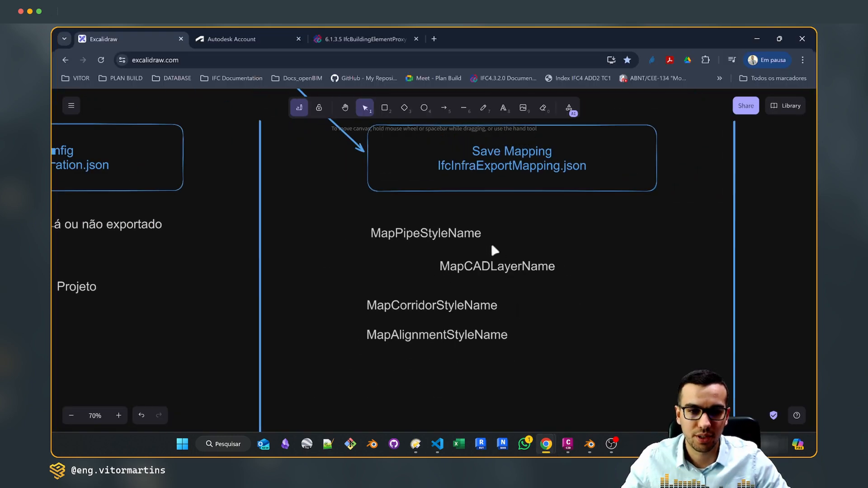
pyautogui.moveTo(533, 242); pyautogui.dragTo(416, 247, button='middle')
pyautogui.keyDown('ctrl'); pyautogui.scroll(5, 615, 249); pyautogui.keyUp('ctrl')
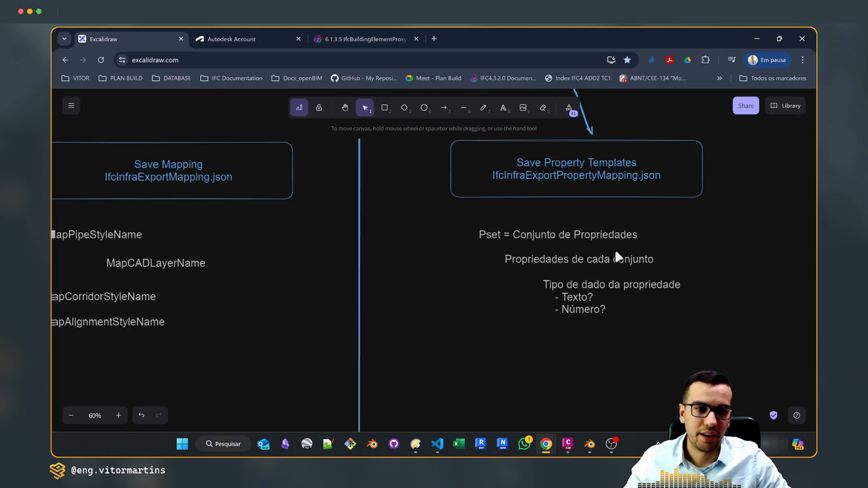
# Switch to VS Code, bring up IfcInfraExportPropertyMapping.json, and examine the HasFields property template block in the Misc set
pyautogui.click(437, 444)
pyautogui.click(344, 55)
pyautogui.scroll(-1, 361, 174)
pyautogui.scroll(2, 365, 181)
pyautogui.scroll(-1, 289, 244)
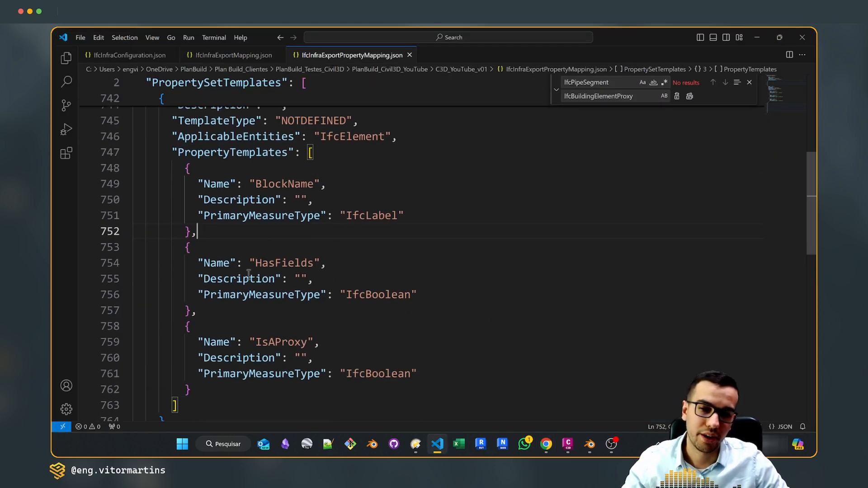
pyautogui.moveTo(199, 311); pyautogui.dragTo(175, 247)
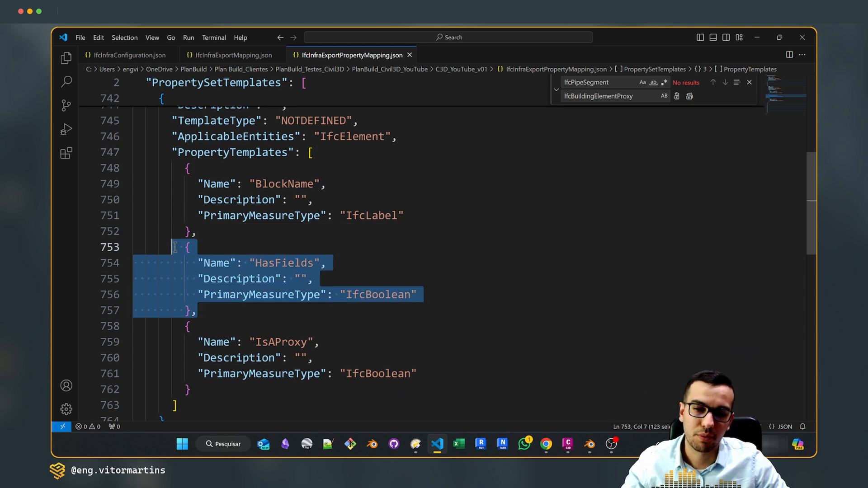
pyautogui.click(249, 242)
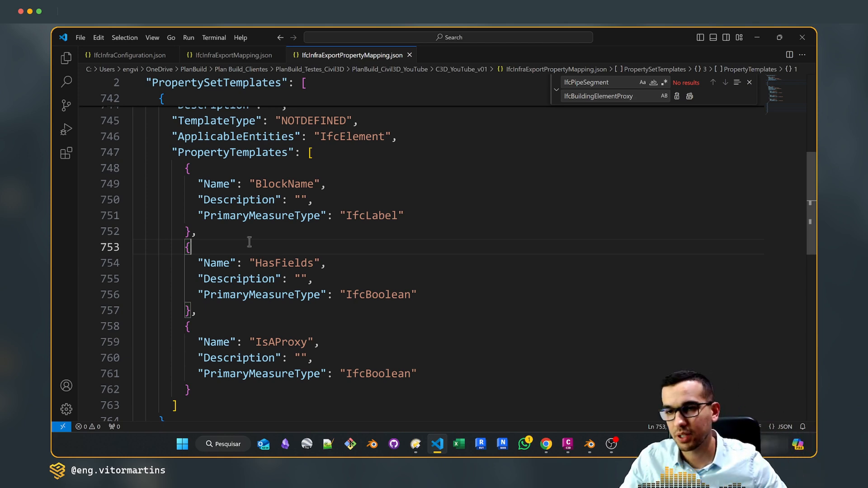
pyautogui.scroll(2, 249, 242)
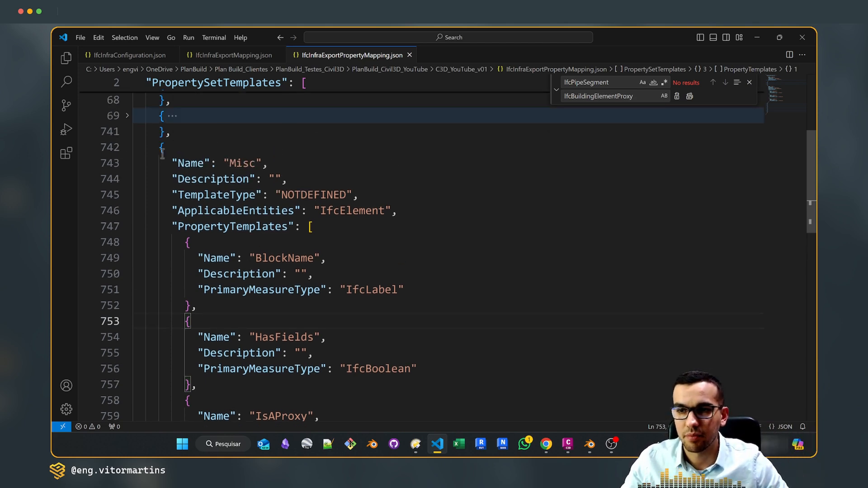
# Examine the Misc property set's name and its BlockName property's name, description and primary measure type
pyautogui.moveTo(229, 164); pyautogui.dragTo(256, 163)
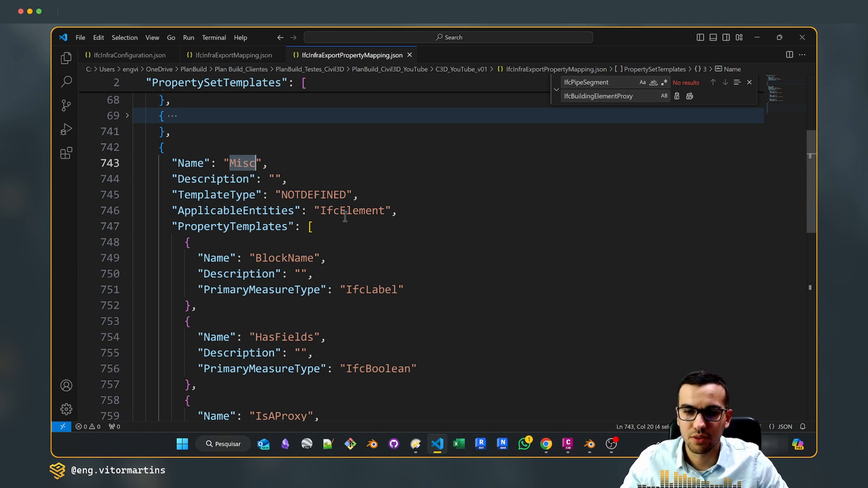
pyautogui.scroll(-2, 348, 217)
pyautogui.click(323, 177)
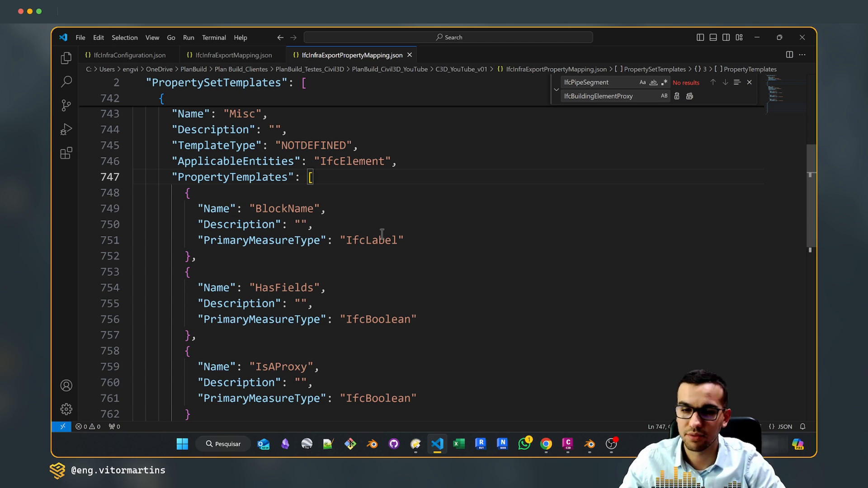
pyautogui.moveTo(255, 208); pyautogui.dragTo(314, 209)
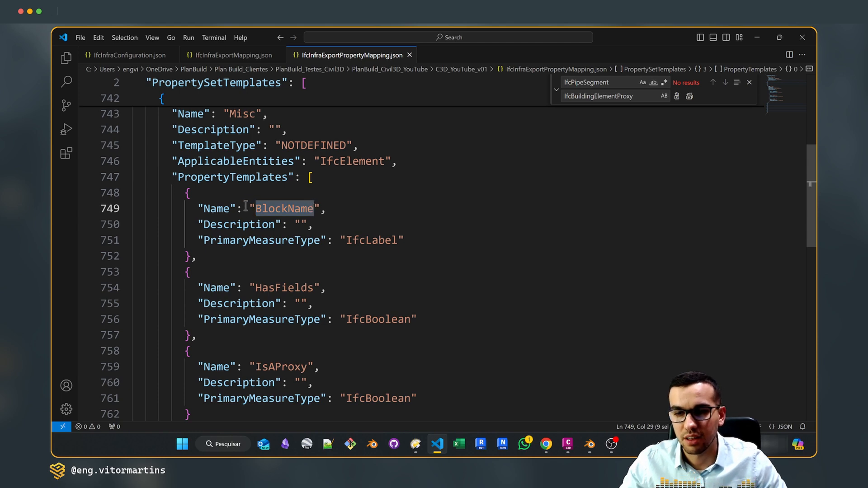
pyautogui.click(301, 225)
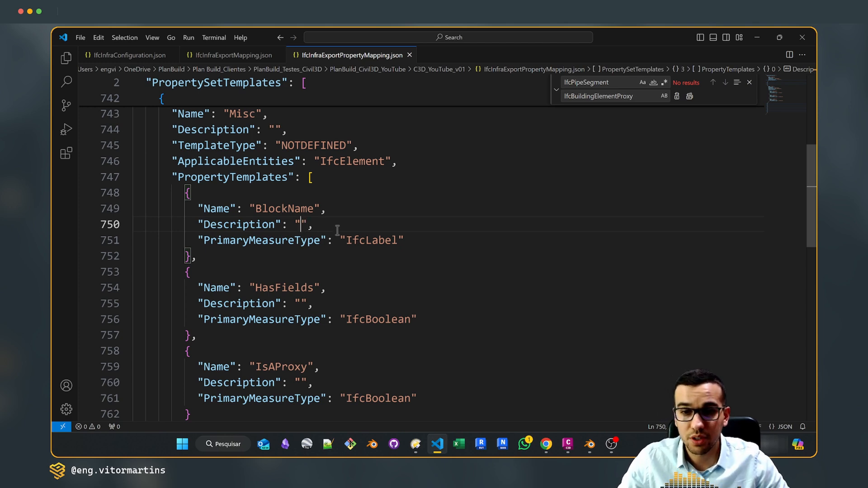
pyautogui.moveTo(398, 240); pyautogui.dragTo(346, 258)
pyautogui.scroll(-1, 385, 268)
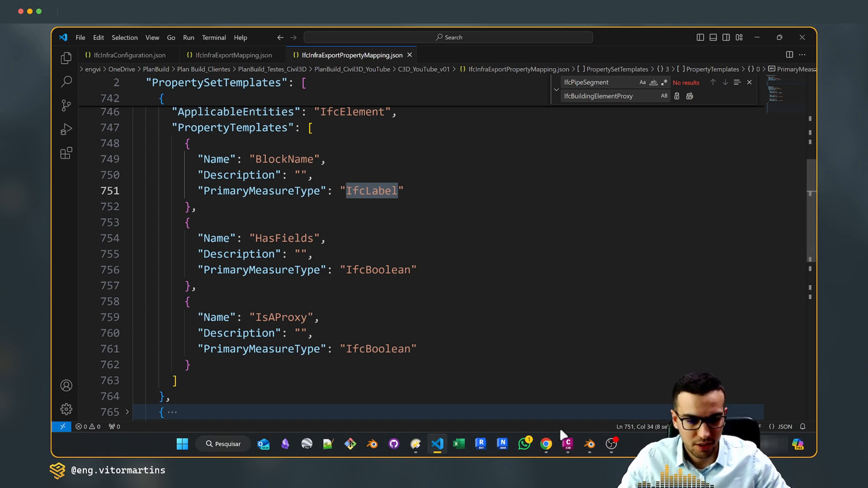
# Return to the Excalidraw board in Chrome and compare the Save Property Templates notes with the full three-file overview
pyautogui.click(547, 447)
pyautogui.scroll(-1, 610, 252)
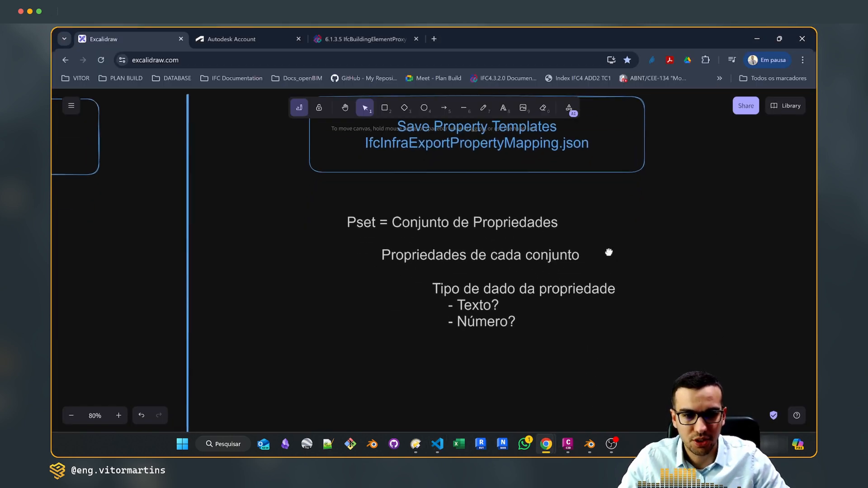
pyautogui.hscroll(-5, 520, 339)
pyautogui.scroll(-1, 528, 313)
pyautogui.keyDown('ctrl'); pyautogui.scroll(-6, 528, 316); pyautogui.keyUp('ctrl')
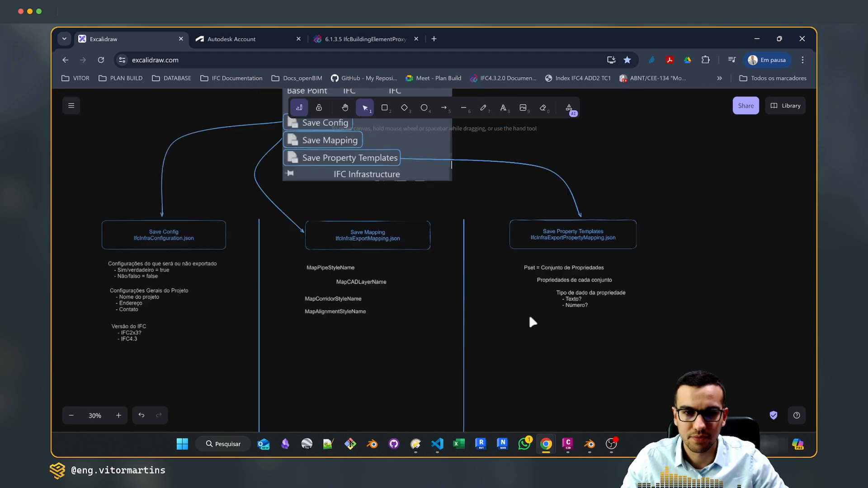
# Review the board's section on ways to export IFC from Civil 3D: IFC Export, Export to IFC and IFC Infra Export Selected
pyautogui.scroll(6, 514, 232)
pyautogui.keyDown('ctrl'); pyautogui.scroll(3, 475, 346); pyautogui.keyUp('ctrl')
pyautogui.scroll(2, 416, 348)
pyautogui.scroll(-3, 424, 358)
pyautogui.keyDown('ctrl'); pyautogui.scroll(2, 463, 237); pyautogui.keyUp('ctrl')
pyautogui.scroll(1, 421, 256)
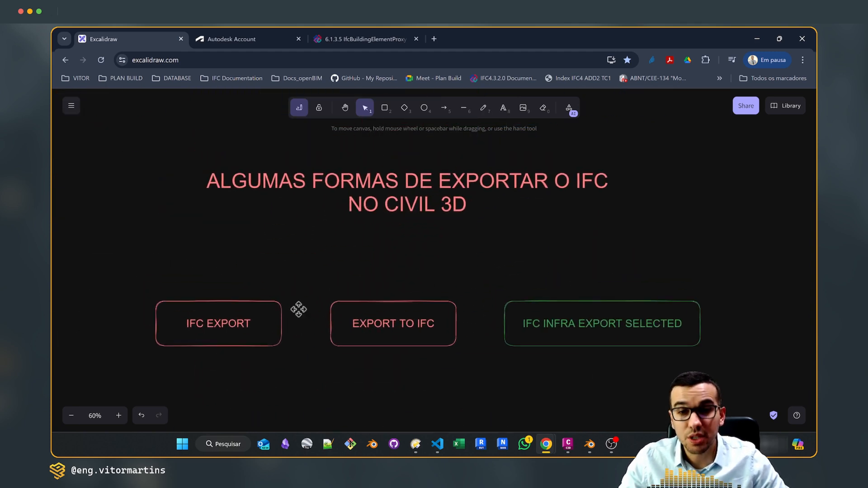
pyautogui.scroll(-1, 483, 235)
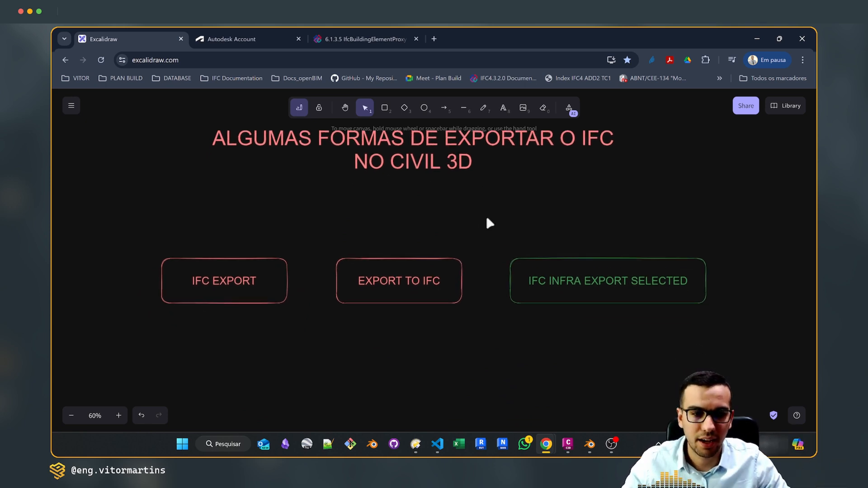
pyautogui.click(579, 270)
pyautogui.click(485, 361)
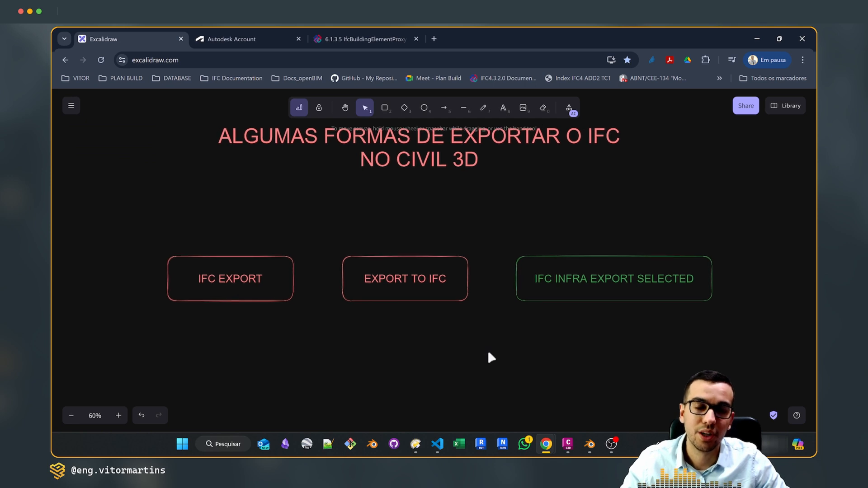
pyautogui.scroll(1, 488, 355)
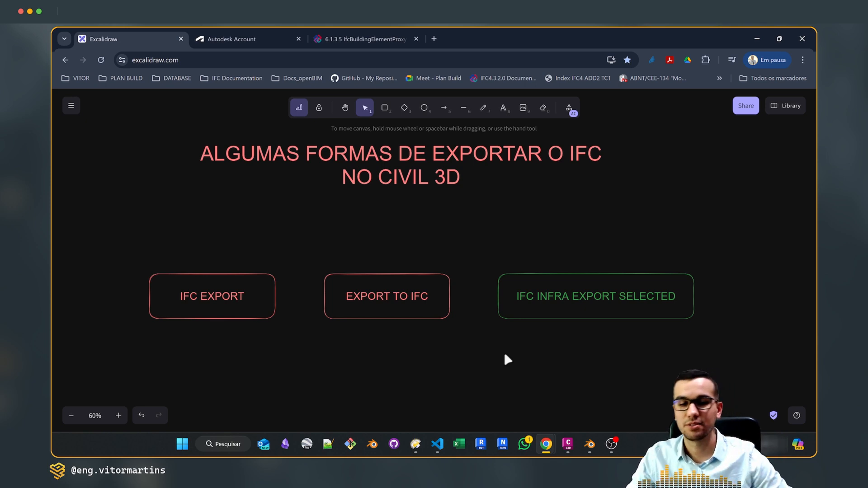
# Review the plugin configuration diagram, including the notes for Save Config, Save Mapping and Save Property Templates
pyautogui.scroll(-10, 494, 344)
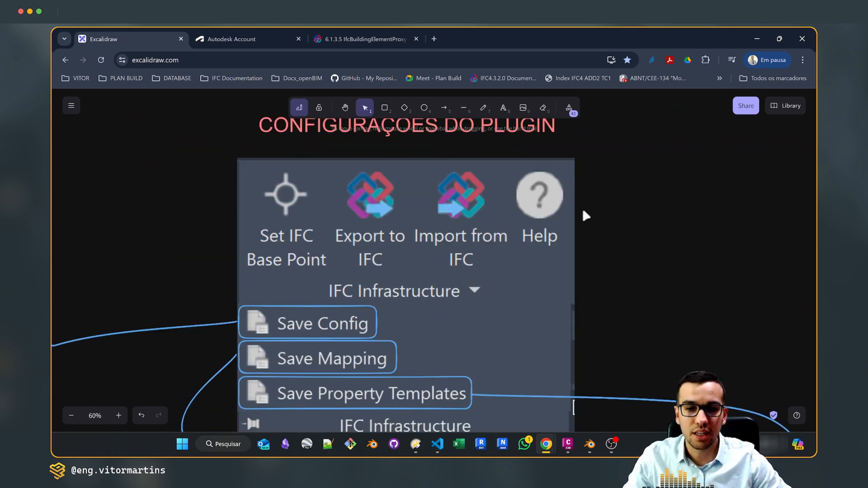
pyautogui.scroll(-2, 610, 252)
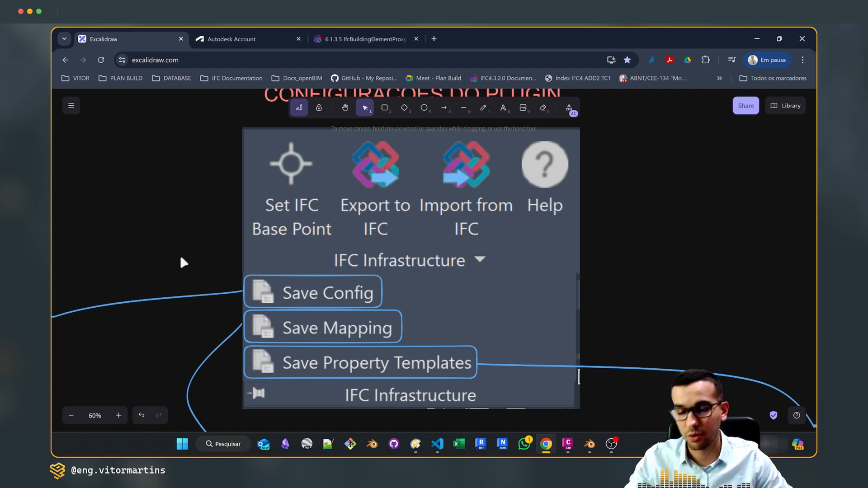
pyautogui.scroll(-5, 254, 178)
pyautogui.hscroll(-3, 254, 178)
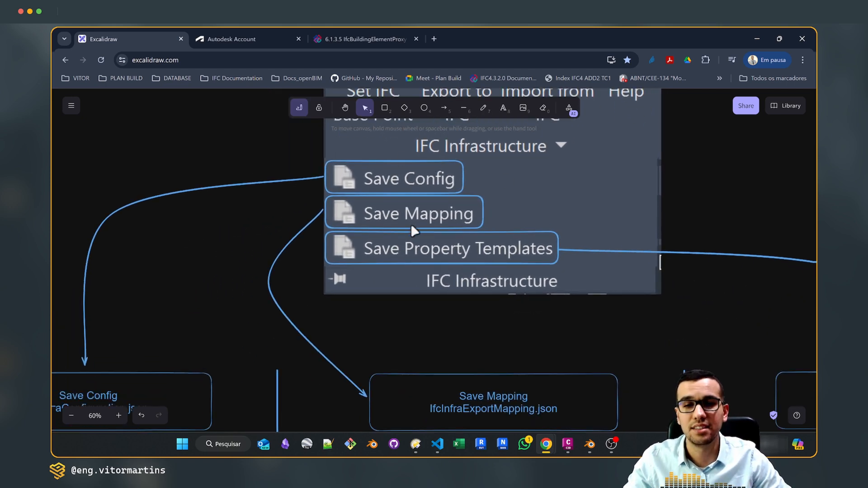
pyautogui.scroll(-10, 235, 295)
pyautogui.hscroll(-10, 235, 294)
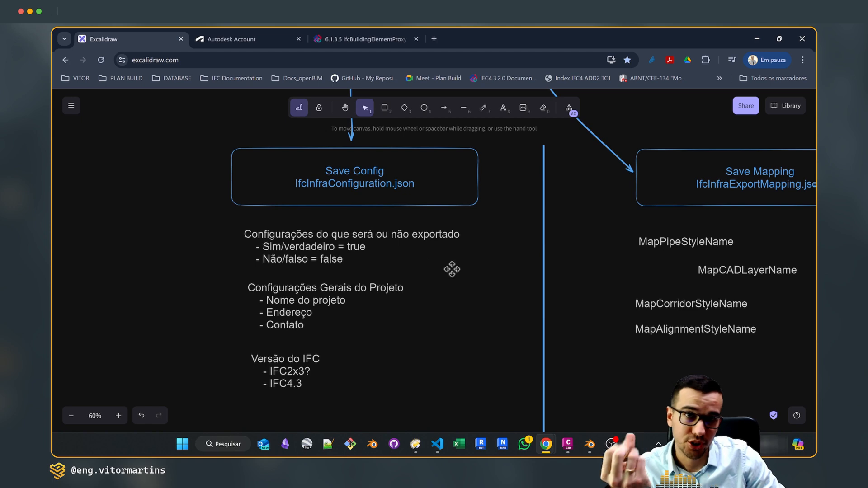
pyautogui.hscroll(15, 443, 274)
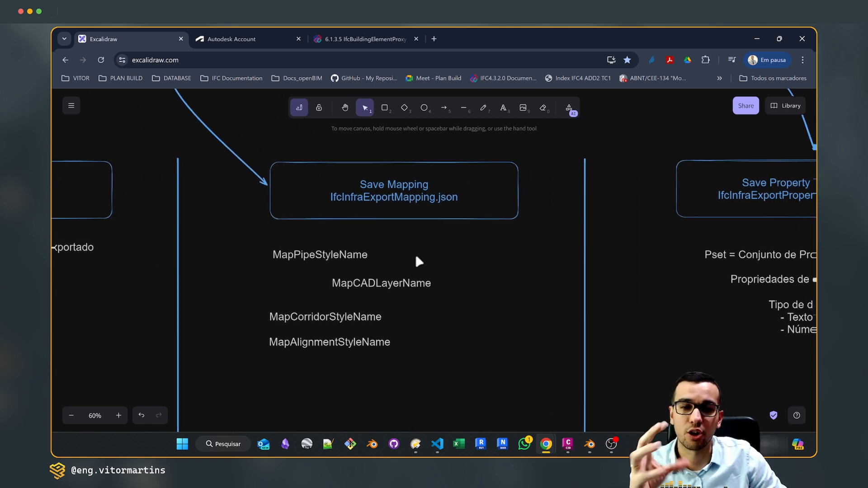
pyautogui.hscroll(1, 436, 257)
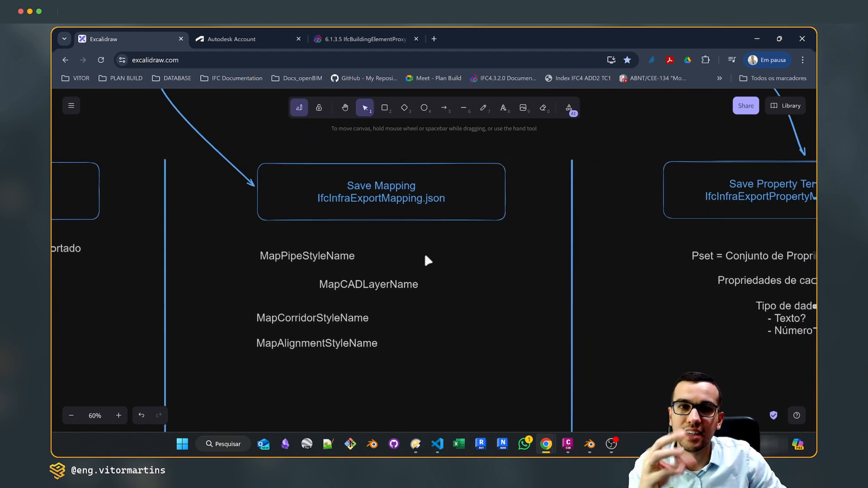
pyautogui.hscroll(13, 431, 257)
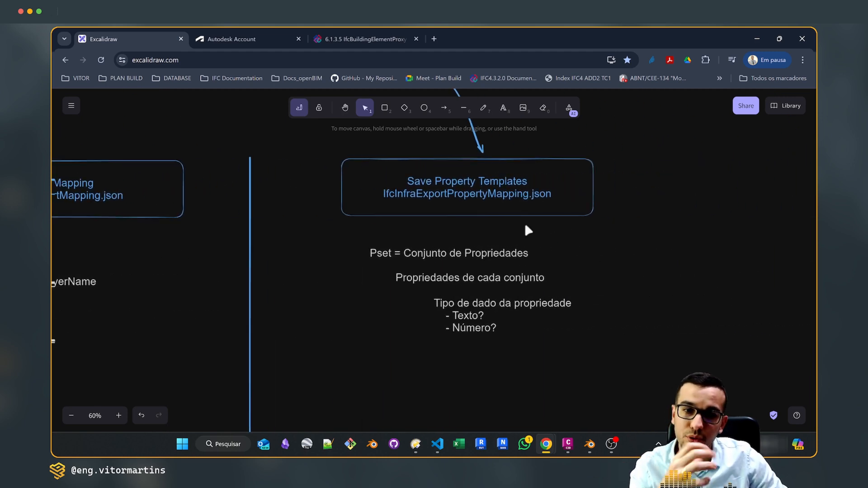
pyautogui.hscroll(2, 506, 231)
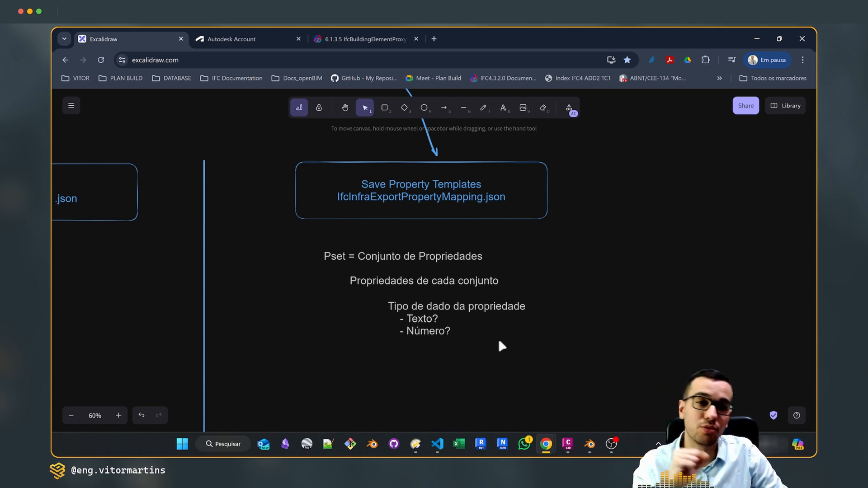
# View the whole Excalidraw board, from the IFC export options to the three plugin JSON files
pyautogui.keyDown('ctrl'); pyautogui.scroll(-10, 590, 344); pyautogui.keyUp('ctrl')
pyautogui.moveTo(589, 344); pyautogui.dragTo(557, 361, button='middle')
pyautogui.keyDown('ctrl'); pyautogui.scroll(2, 514, 260); pyautogui.keyUp('ctrl')
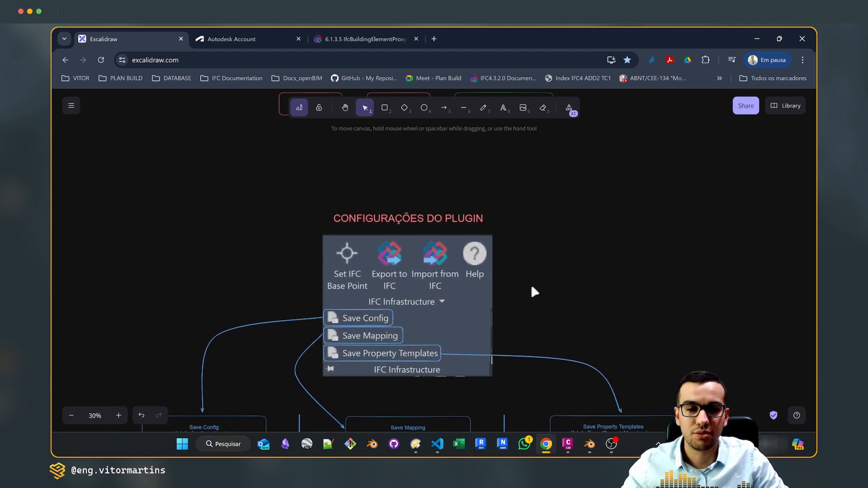
pyautogui.keyDown('ctrl'); pyautogui.scroll(-2, 532, 287); pyautogui.keyUp('ctrl')
pyautogui.moveTo(560, 301); pyautogui.dragTo(517, 302, button='middle')
pyautogui.keyDown('ctrl'); pyautogui.scroll(2, 523, 273); pyautogui.keyUp('ctrl')
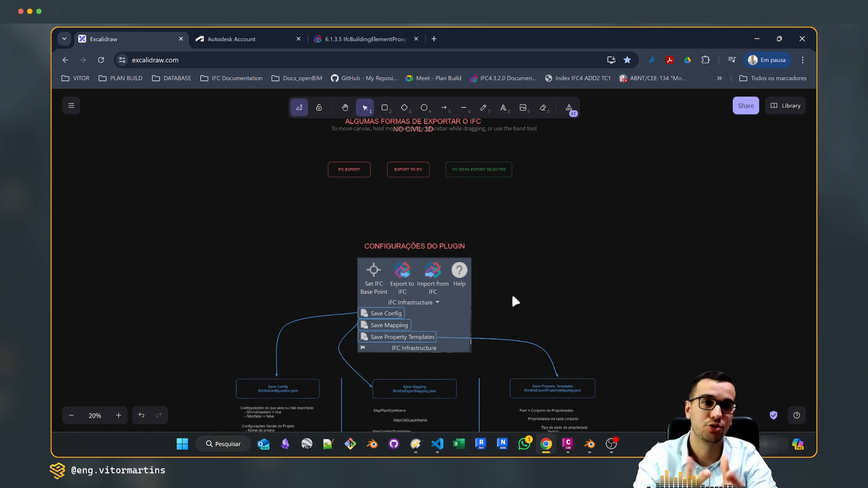